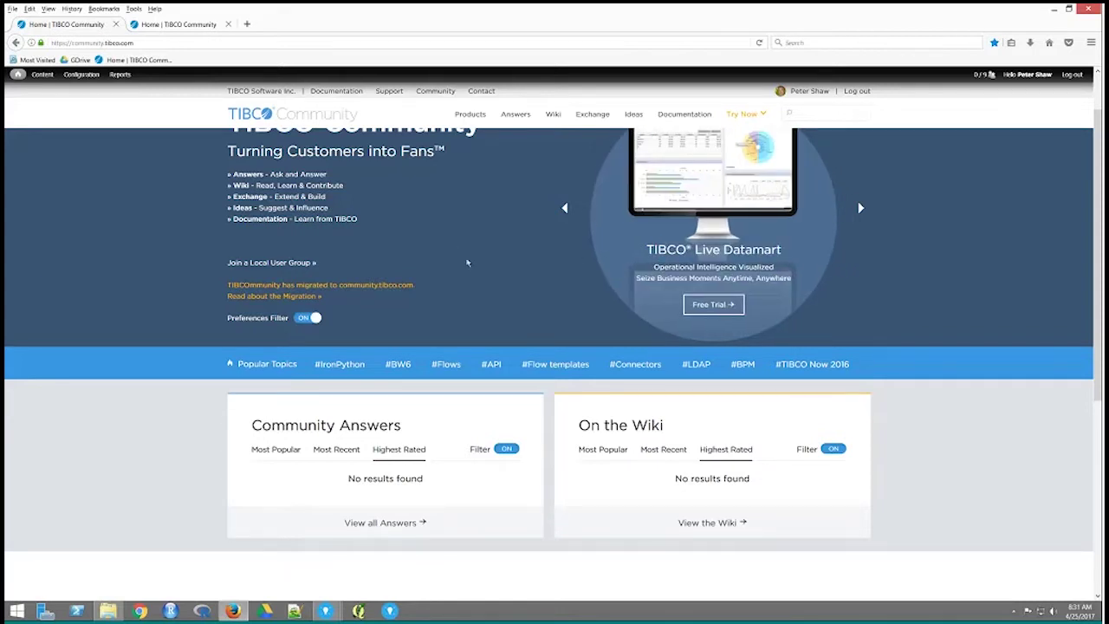
Go from the community Wiki to the TIBCO Spotfire wiki and open its Maps page
scroll(467, 263, up, 1)
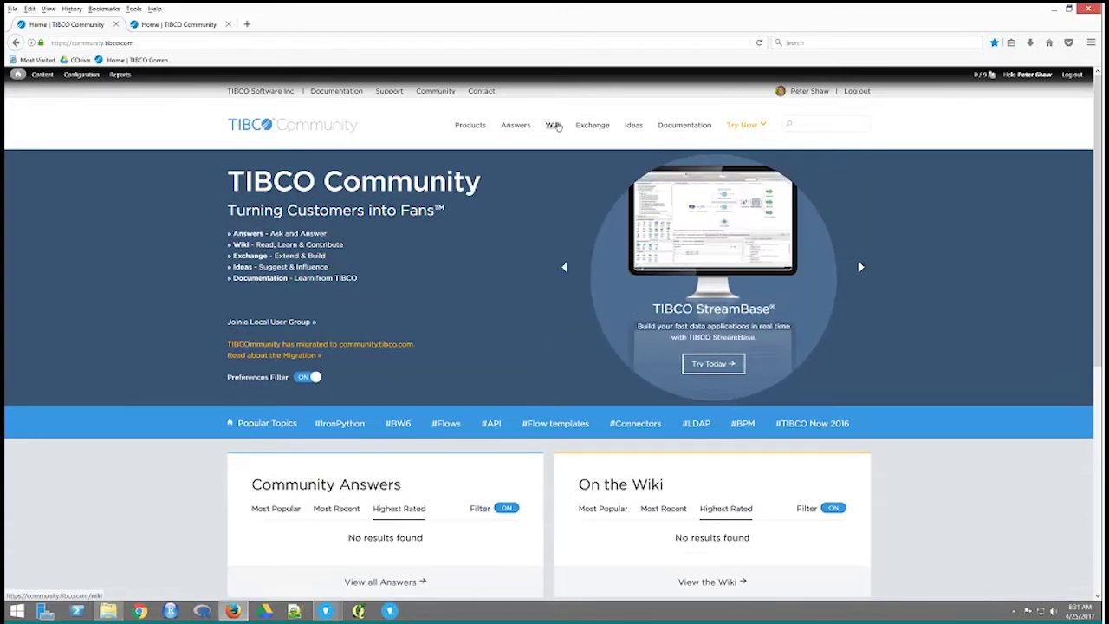
click(555, 127)
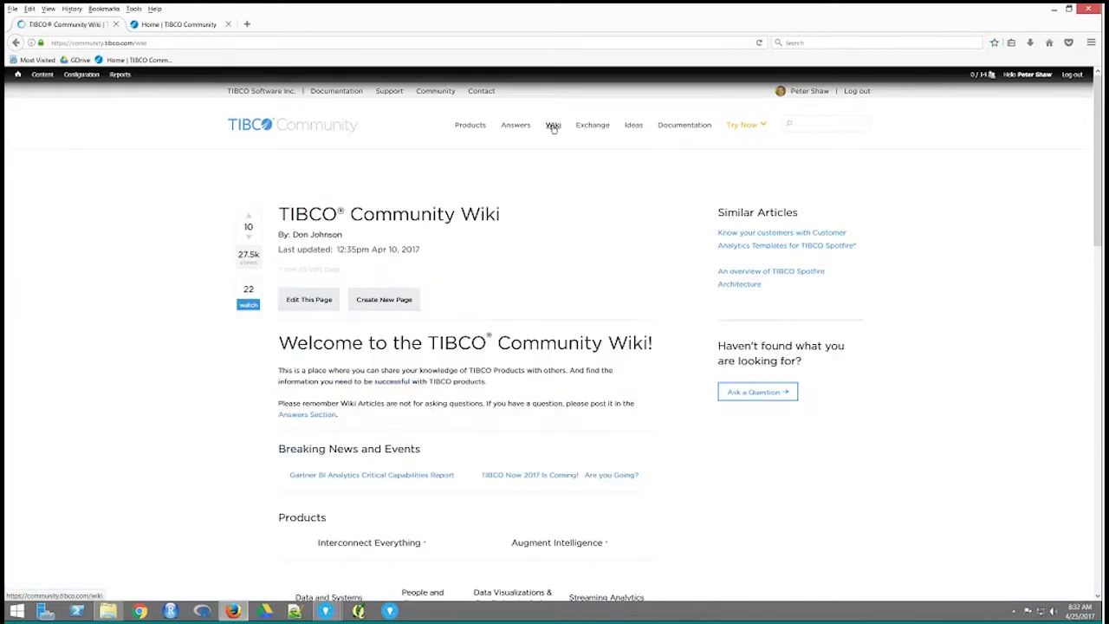
scroll(520, 260, down, 2)
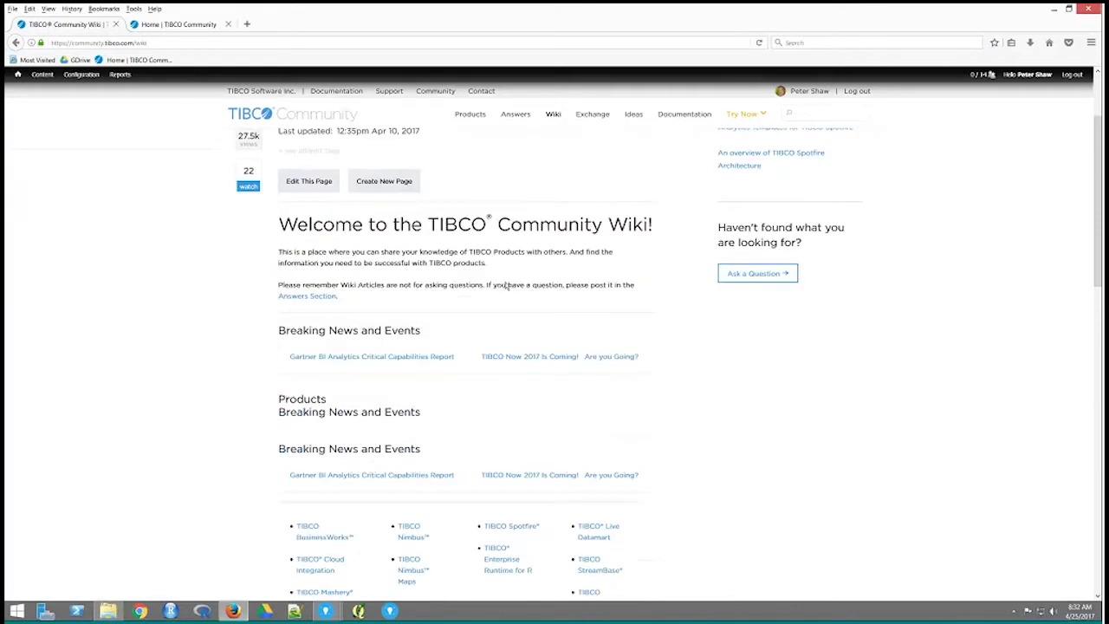
click(509, 528)
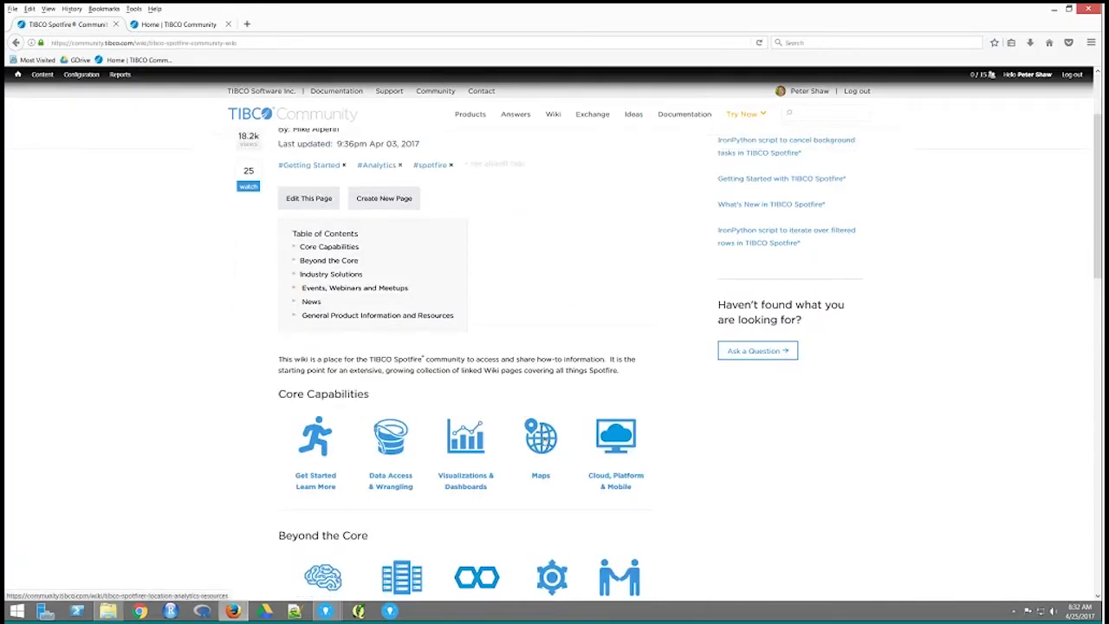
click(544, 439)
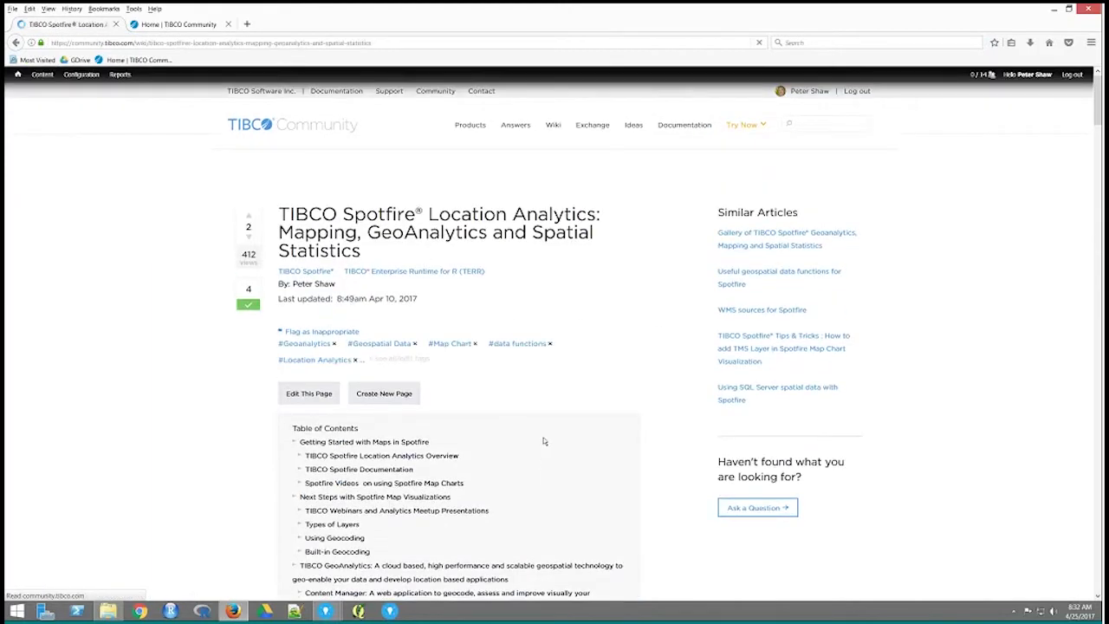
Scroll the Location Analytics article past its Table of Contents to the sample map charts image
scroll(544, 441, down, 3)
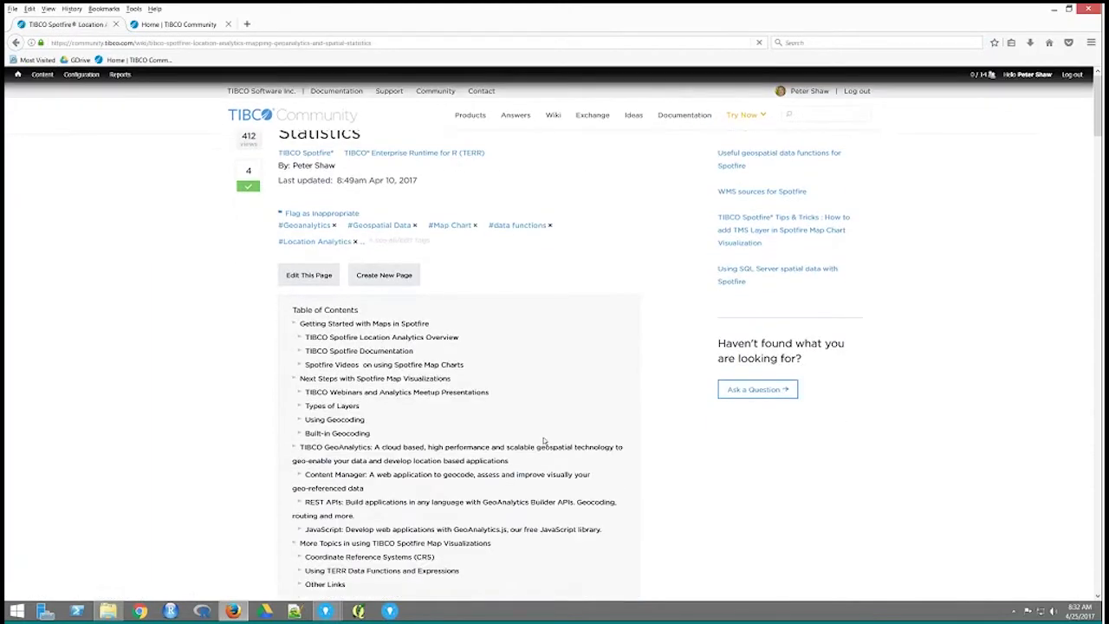
scroll(544, 441, down, 1)
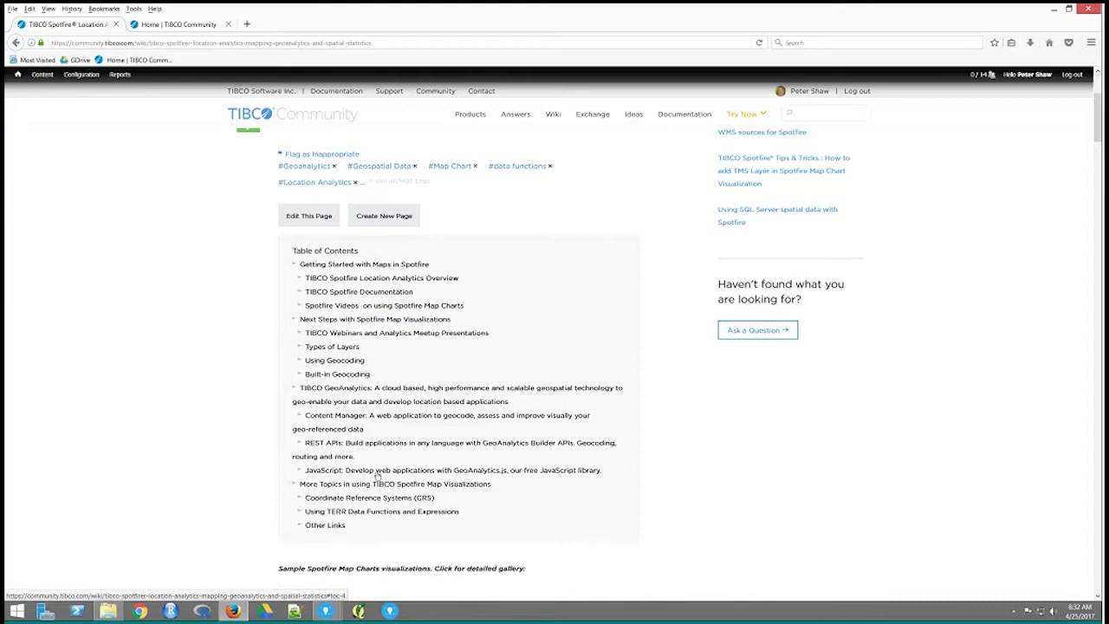
scroll(379, 474, down, 1)
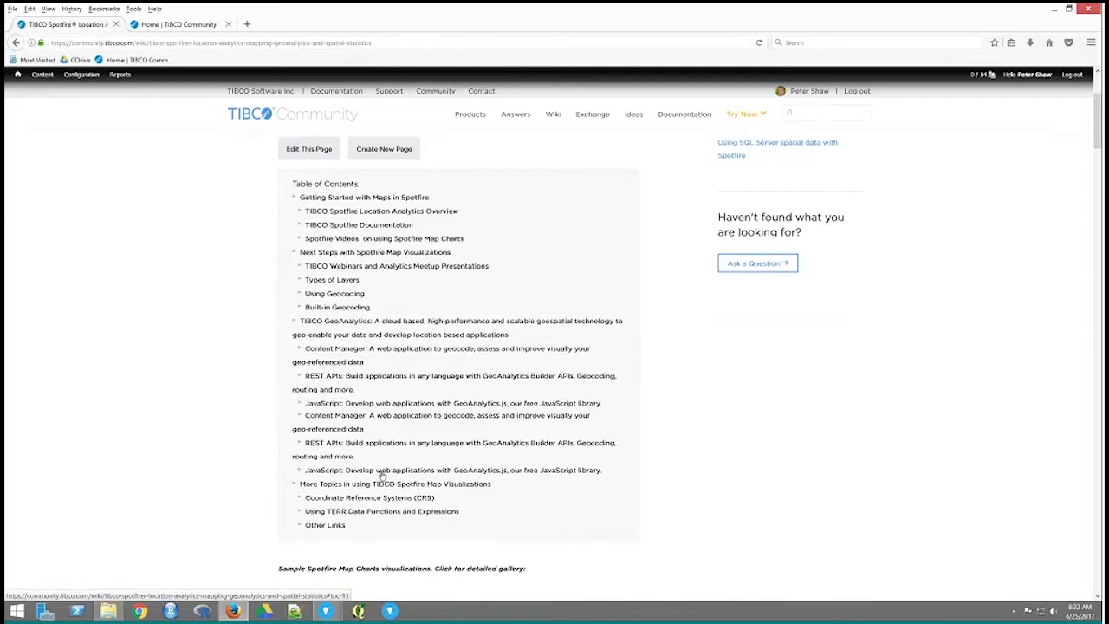
scroll(382, 475, down, 5)
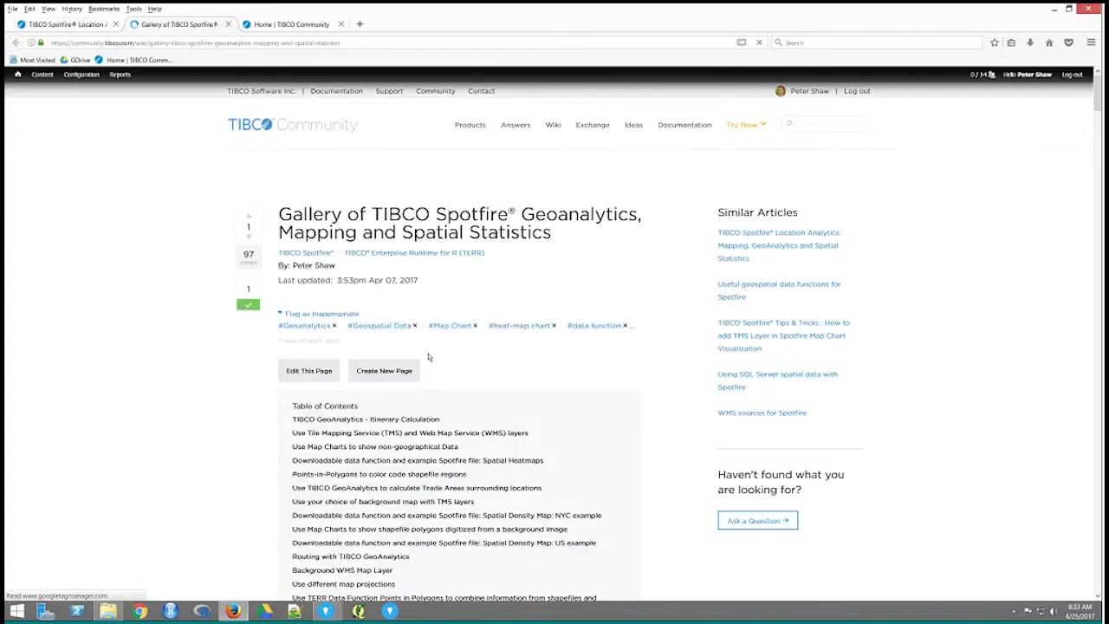
Browse the Gallery's Itinerary, TMS/WMS and Yield Map examples, then return to the Location Analytics tab
scroll(429, 356, down, 5)
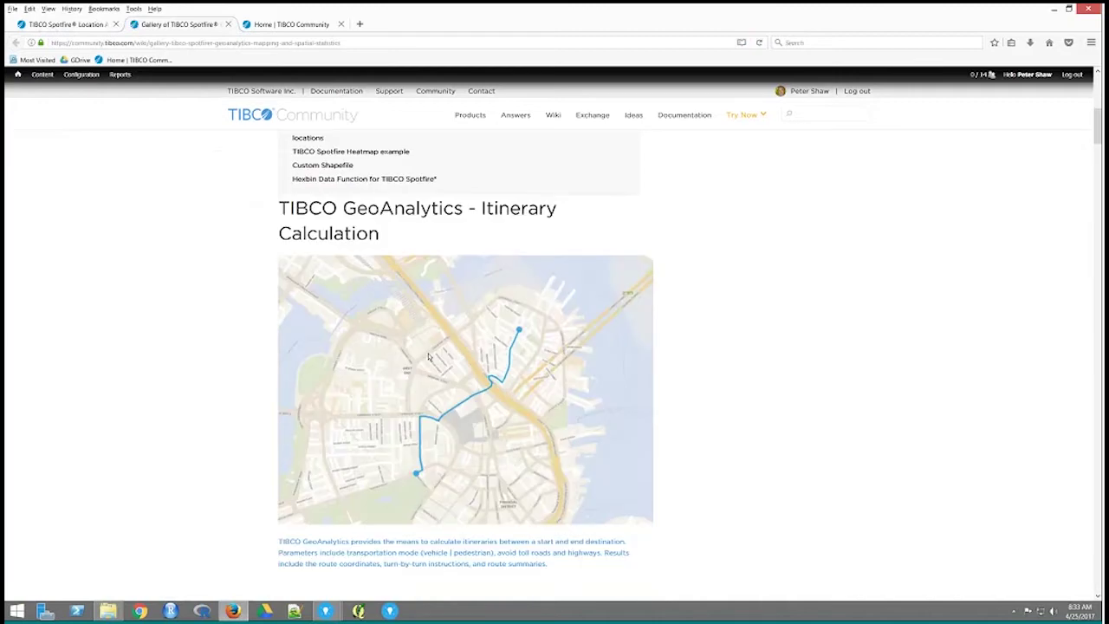
scroll(443, 371, down, 5)
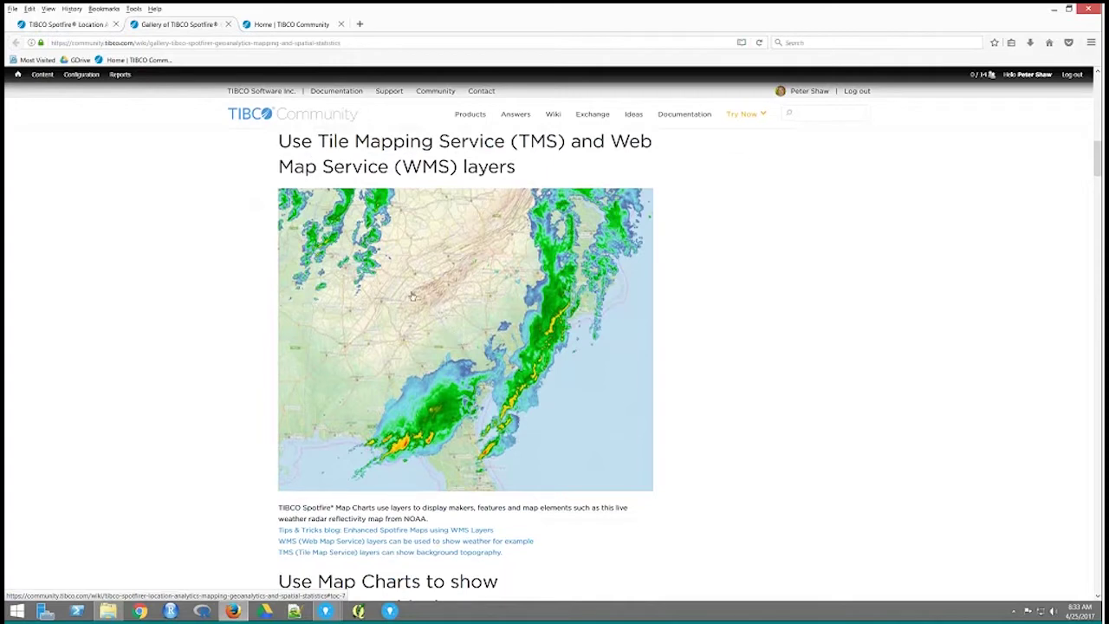
scroll(575, 288, down, 9)
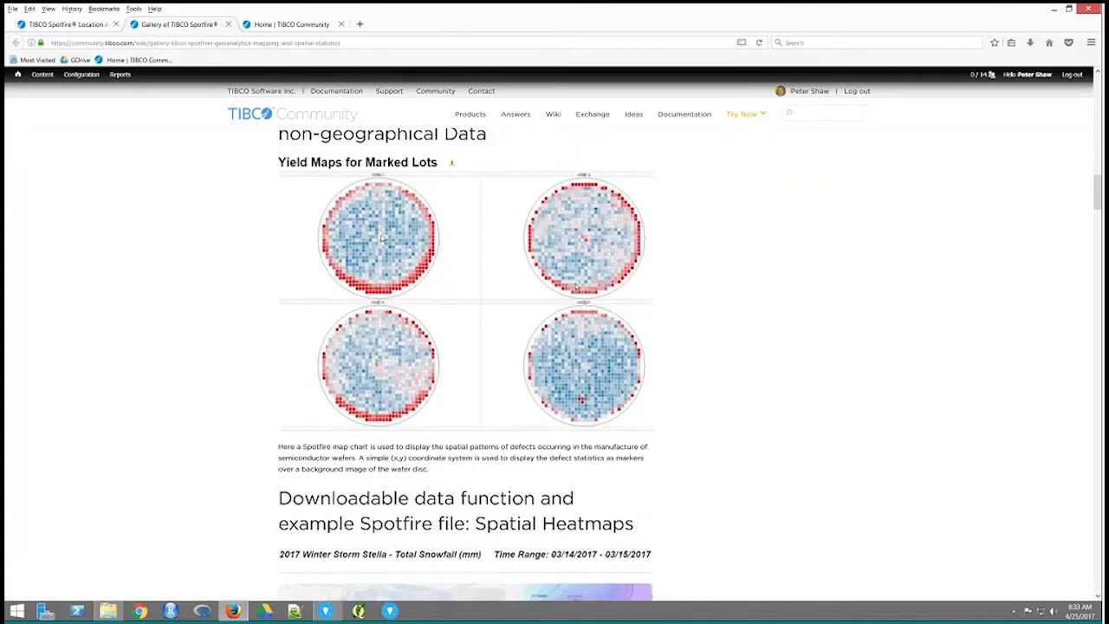
scroll(404, 445, up, 8)
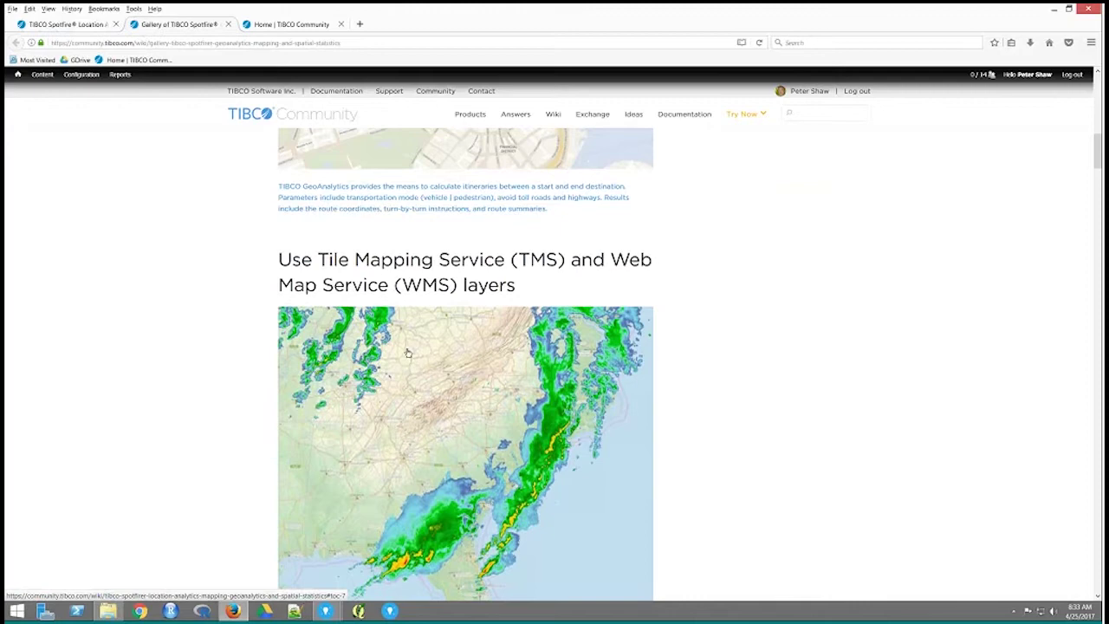
click(81, 26)
Scroll down to the TIBCO Spotfire Documentation and Spotfire Videos link lists for map charts
scroll(160, 273, down, 1)
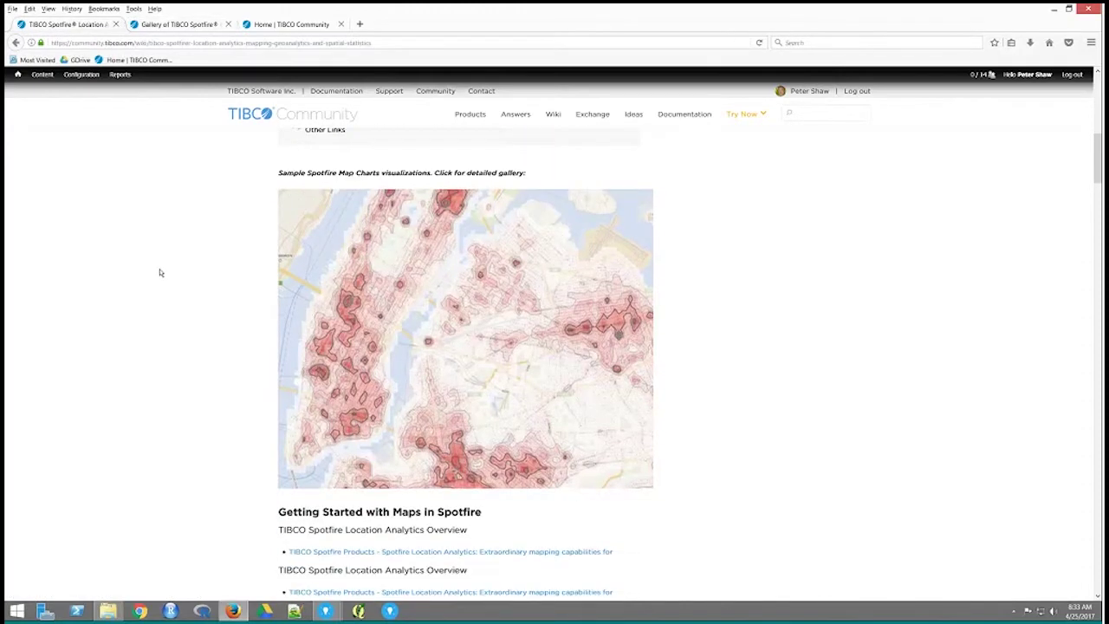
scroll(159, 272, down, 4)
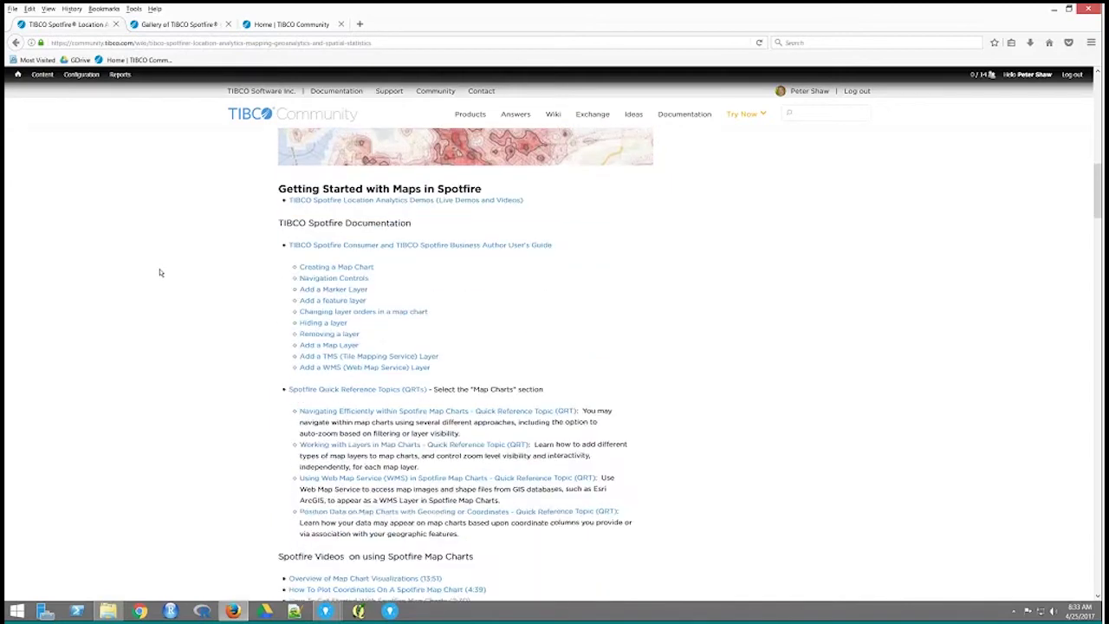
scroll(159, 272, down, 1)
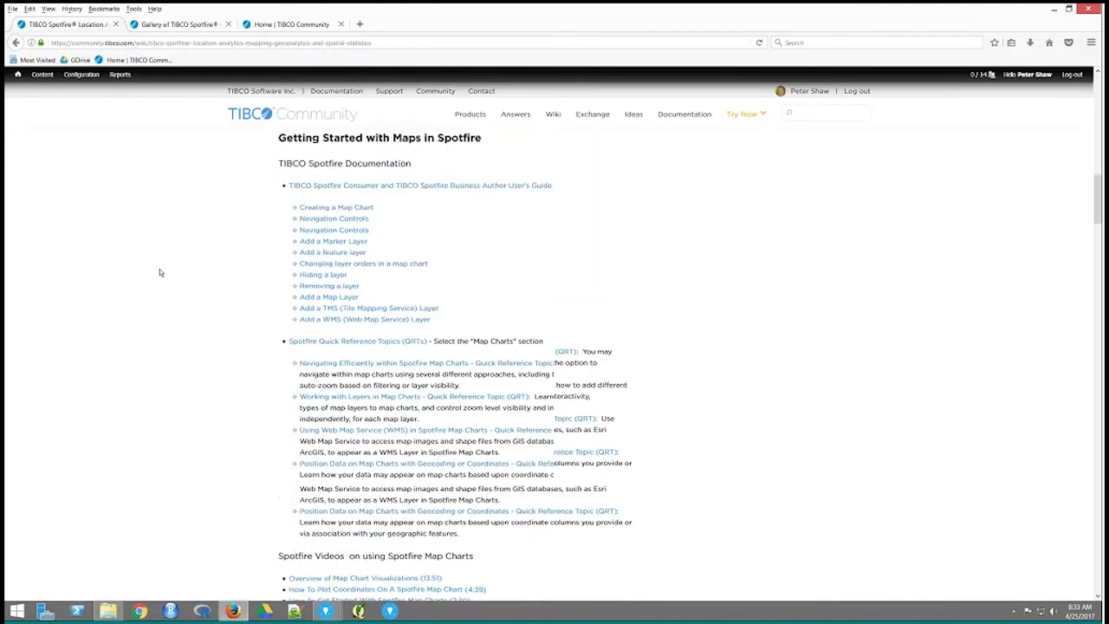
scroll(160, 273, down, 4)
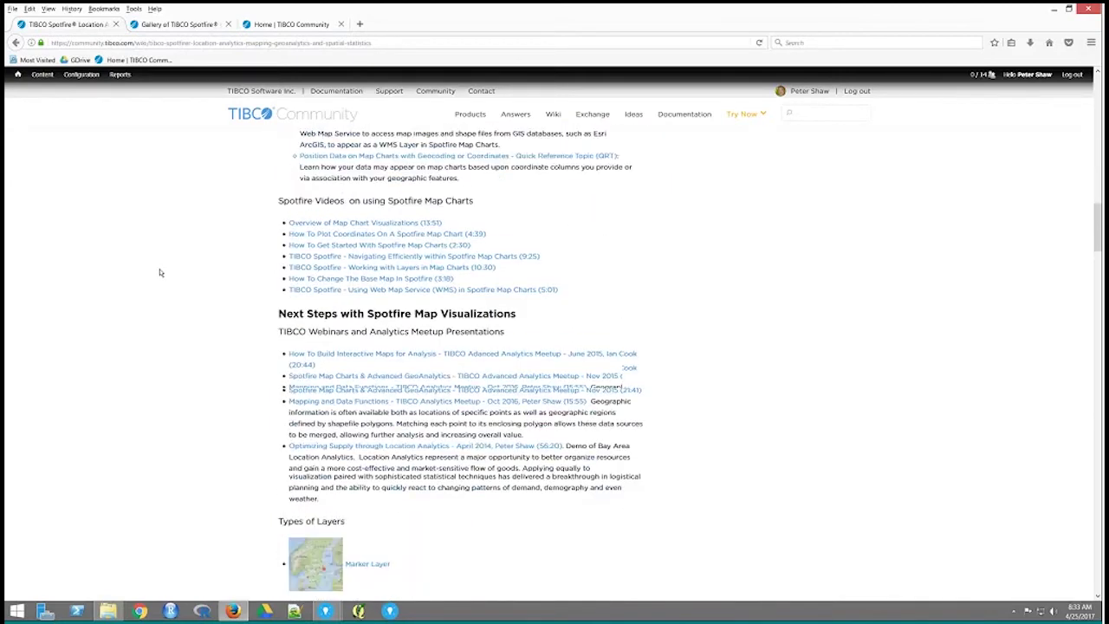
scroll(159, 273, up, 4)
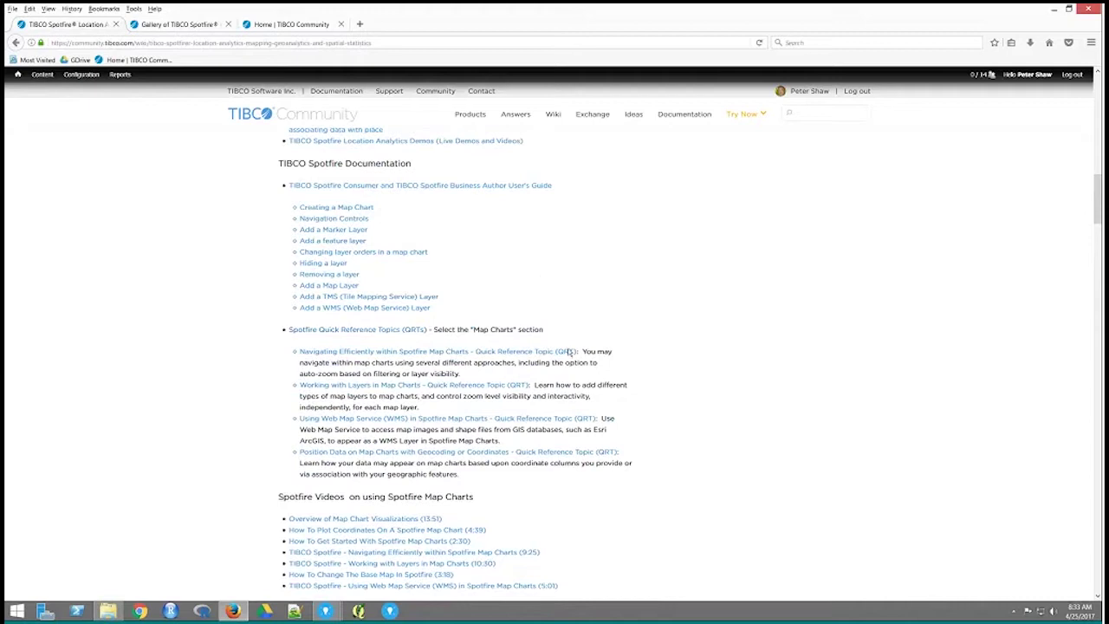
scroll(615, 364, down, 4)
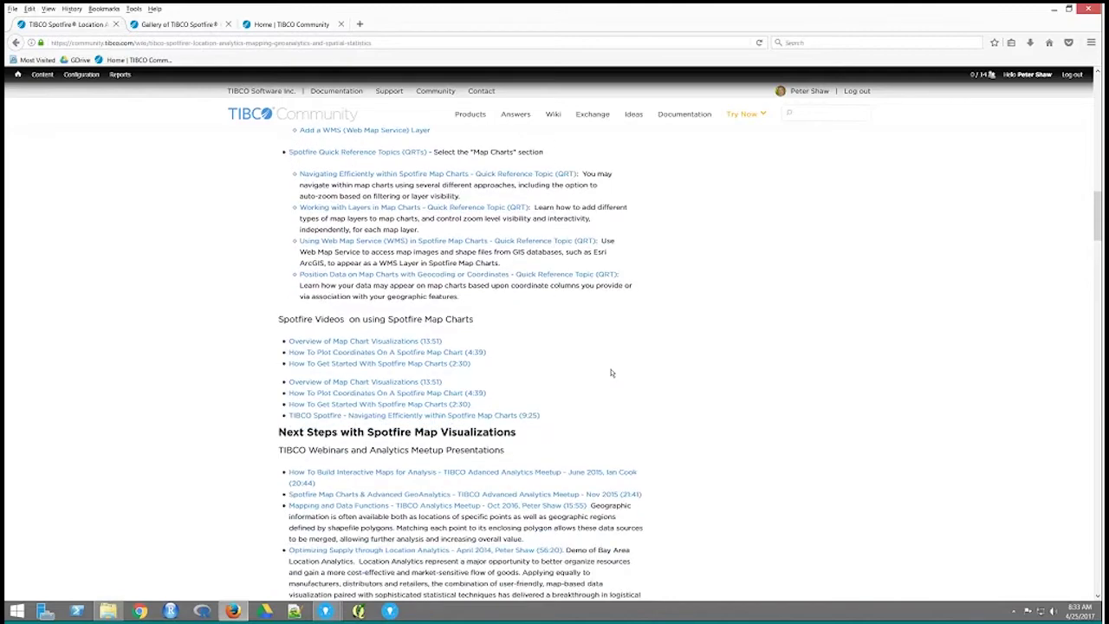
scroll(615, 368, down, 4)
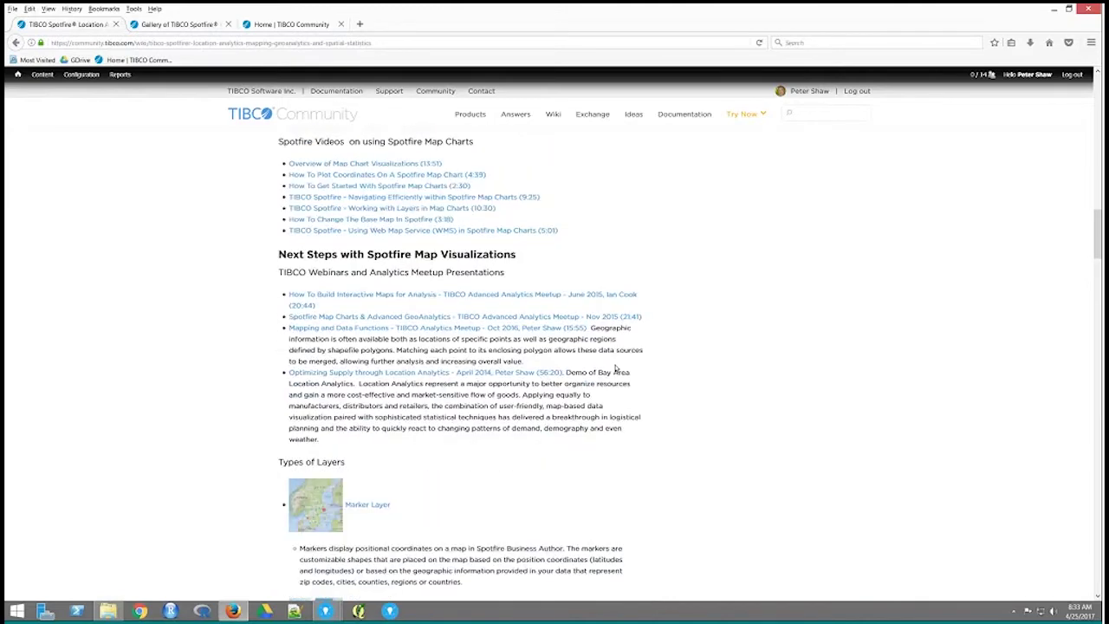
scroll(546, 467, down, 1)
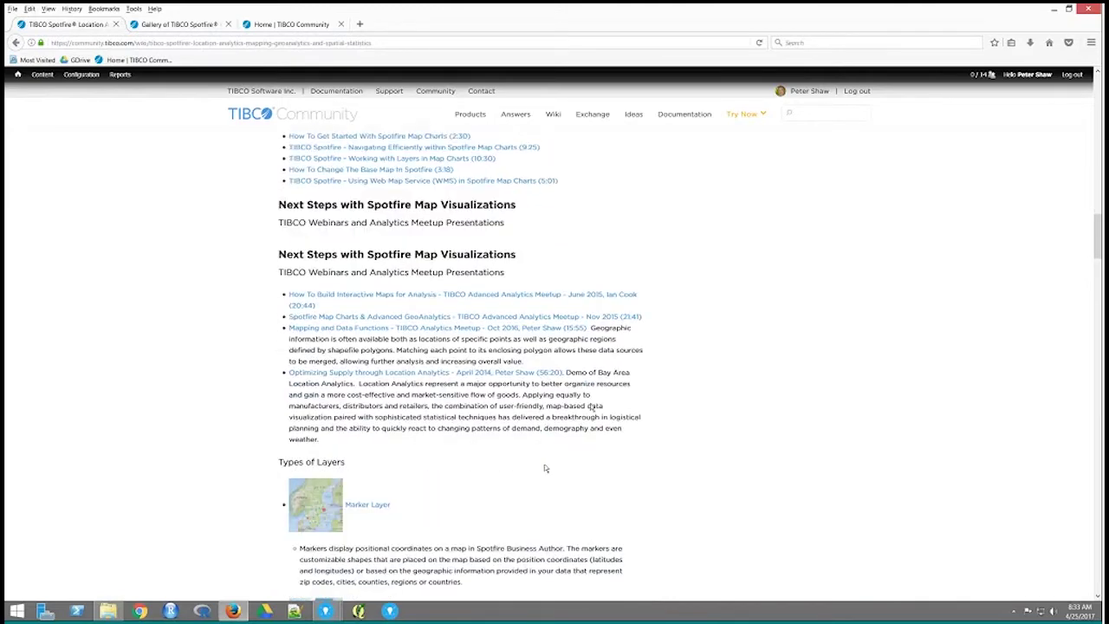
scroll(545, 468, down, 4)
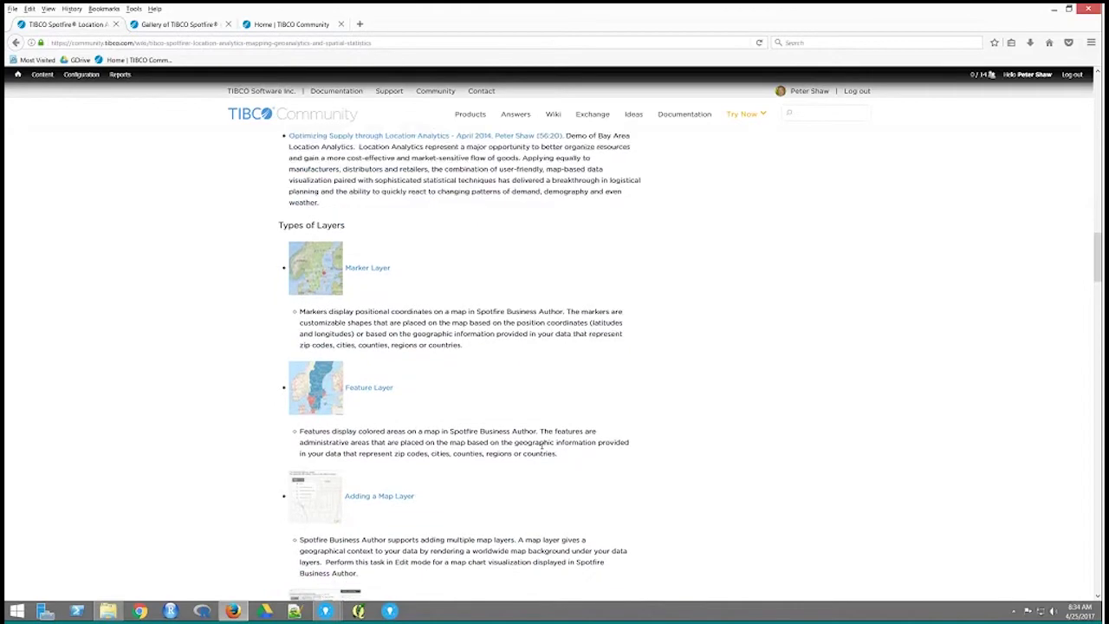
scroll(537, 408, down, 3)
scroll(535, 379, down, 9)
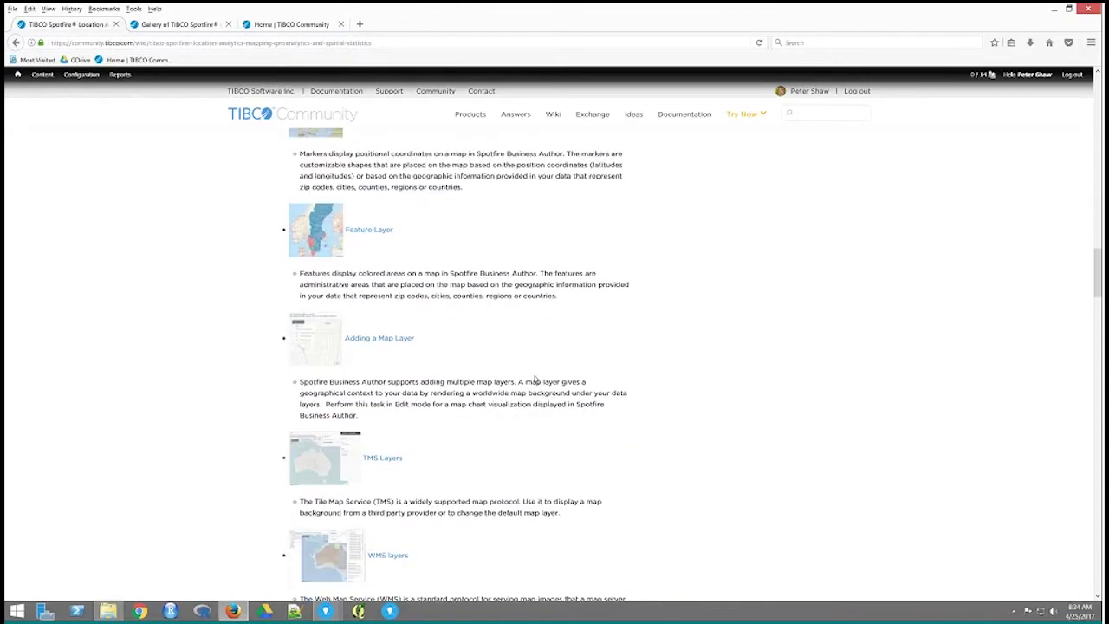
scroll(534, 374, down, 2)
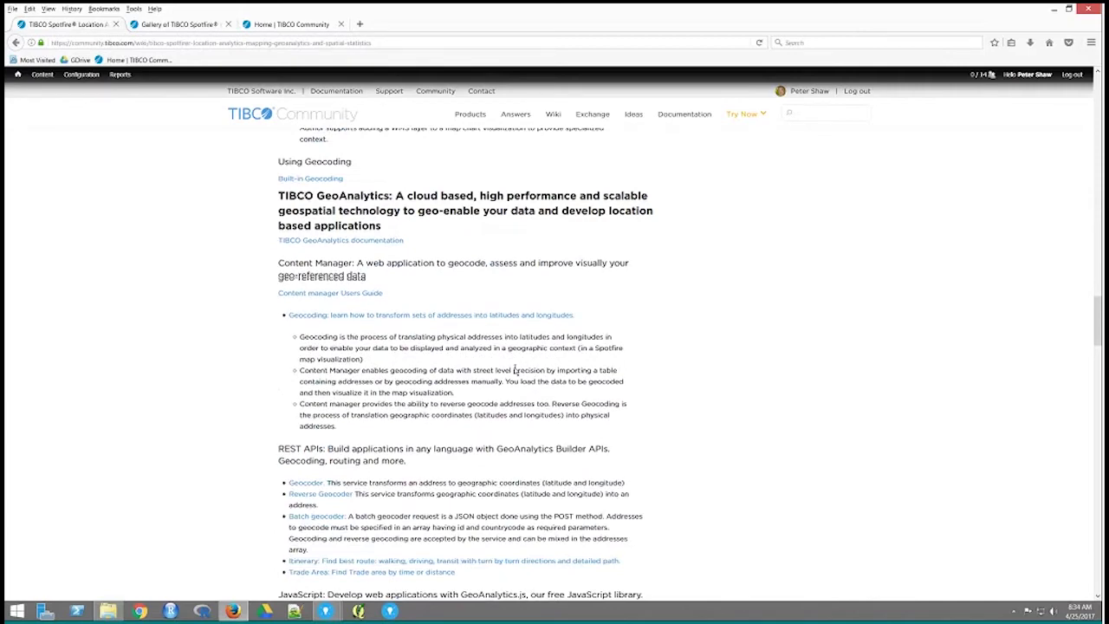
scroll(515, 370, down, 2)
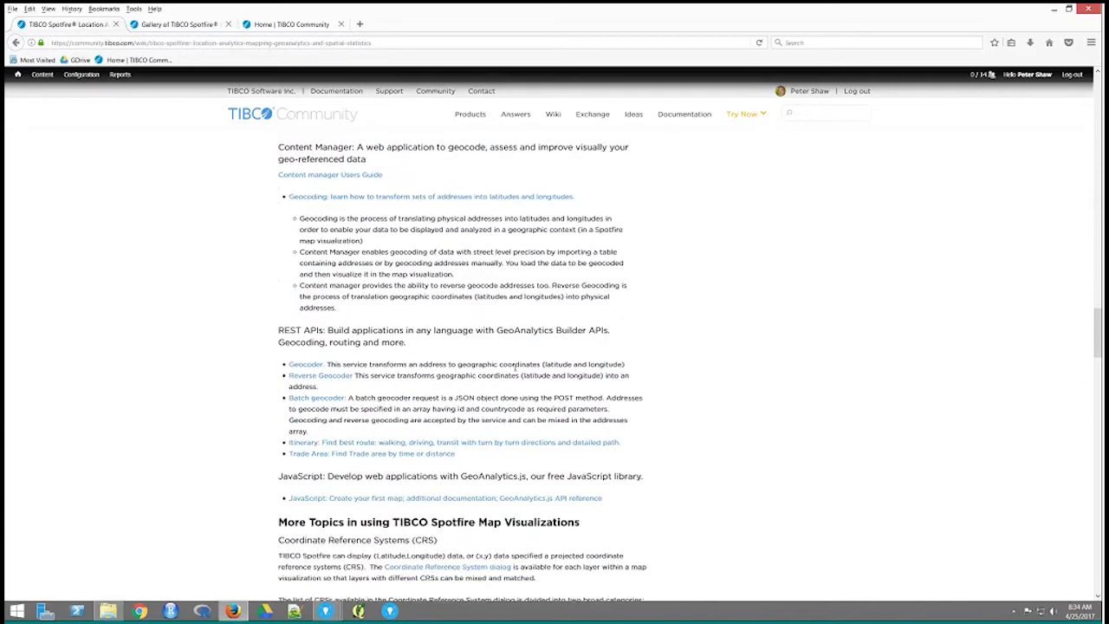
scroll(514, 369, up, 1)
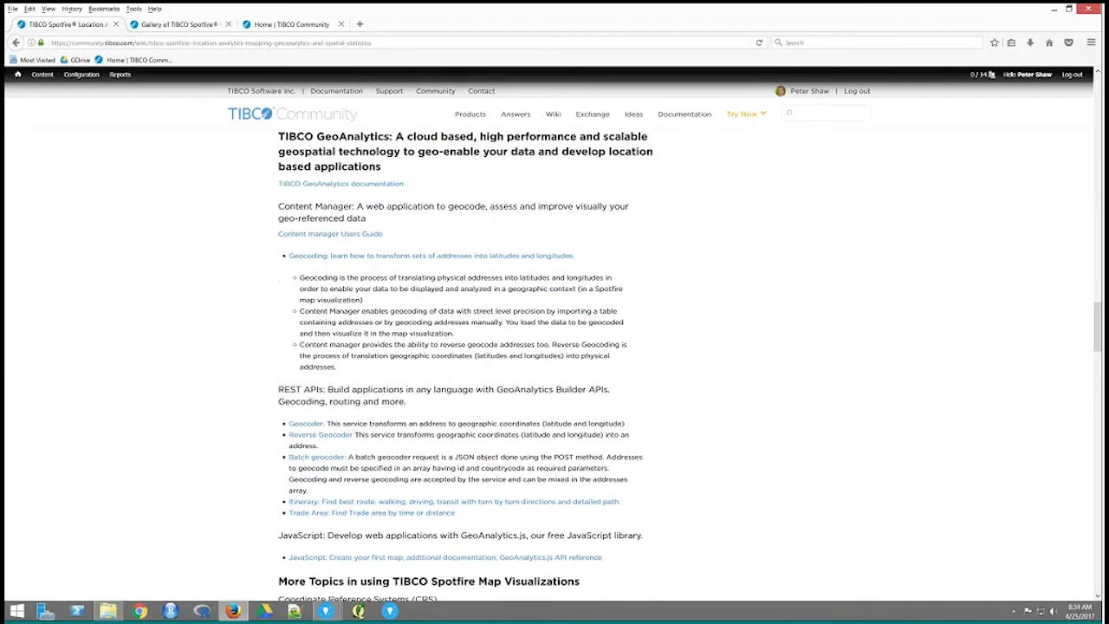
scroll(424, 419, down, 1)
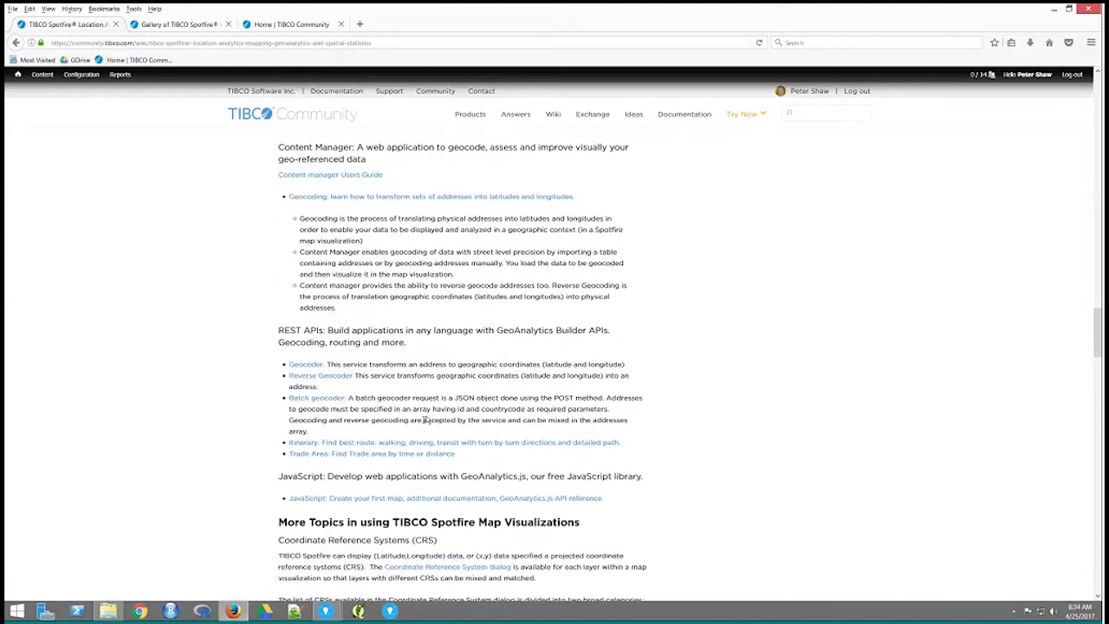
scroll(424, 419, down, 5)
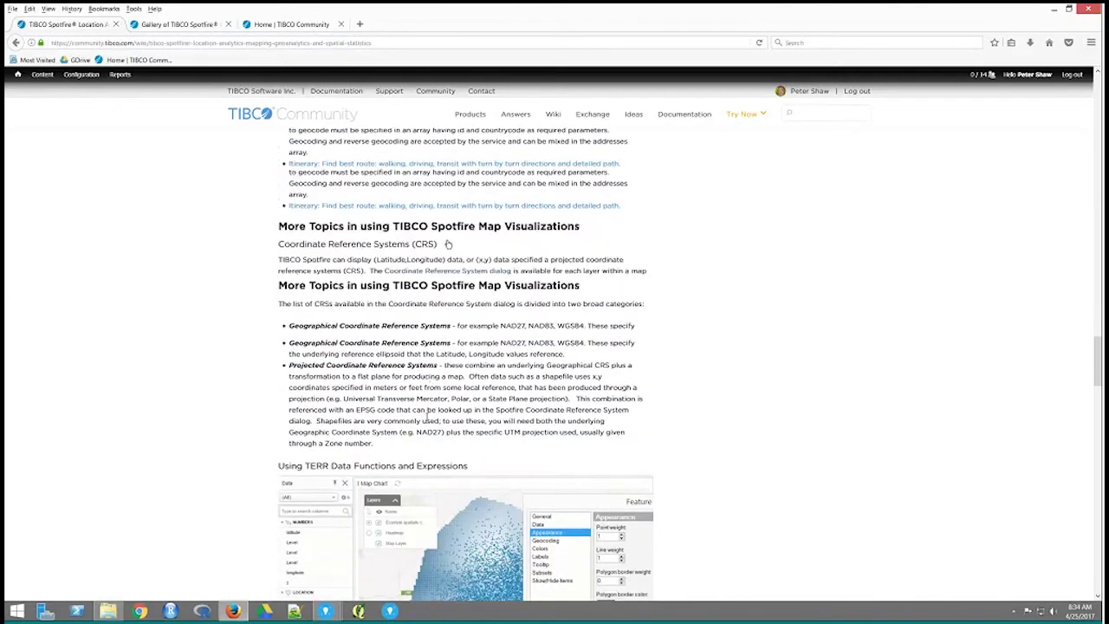
scroll(448, 244, up, 3)
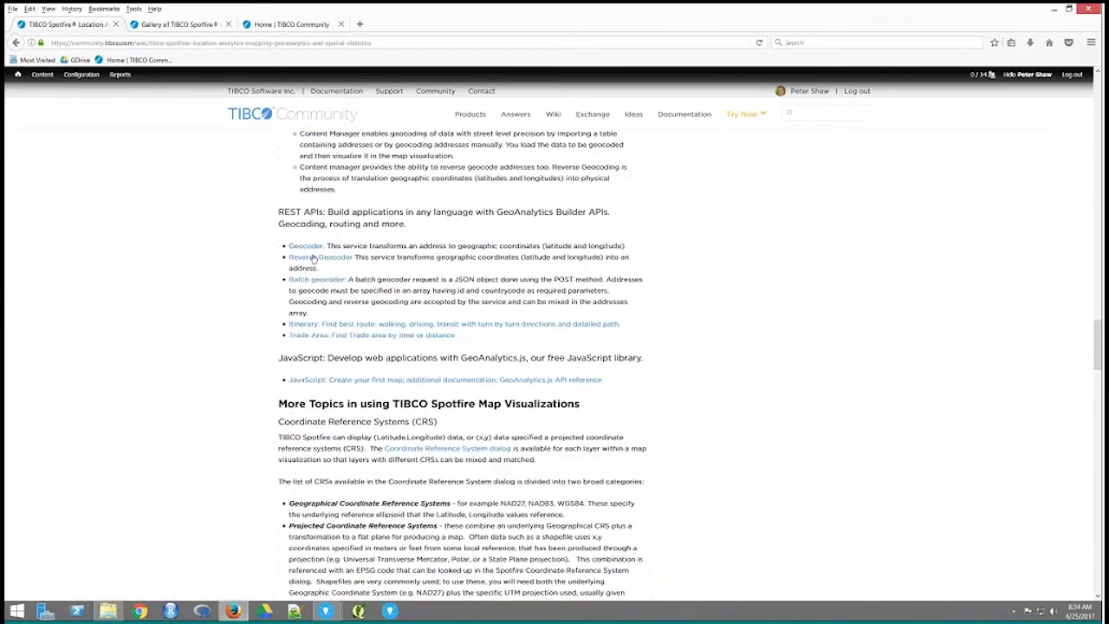
scroll(427, 305, down, 1)
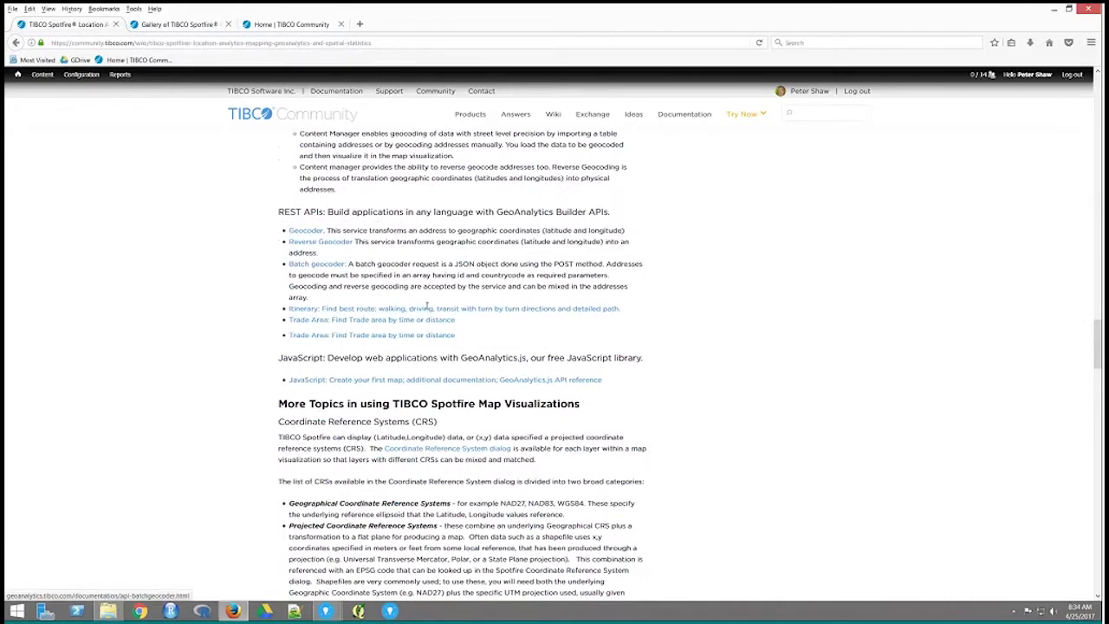
scroll(426, 306, down, 2)
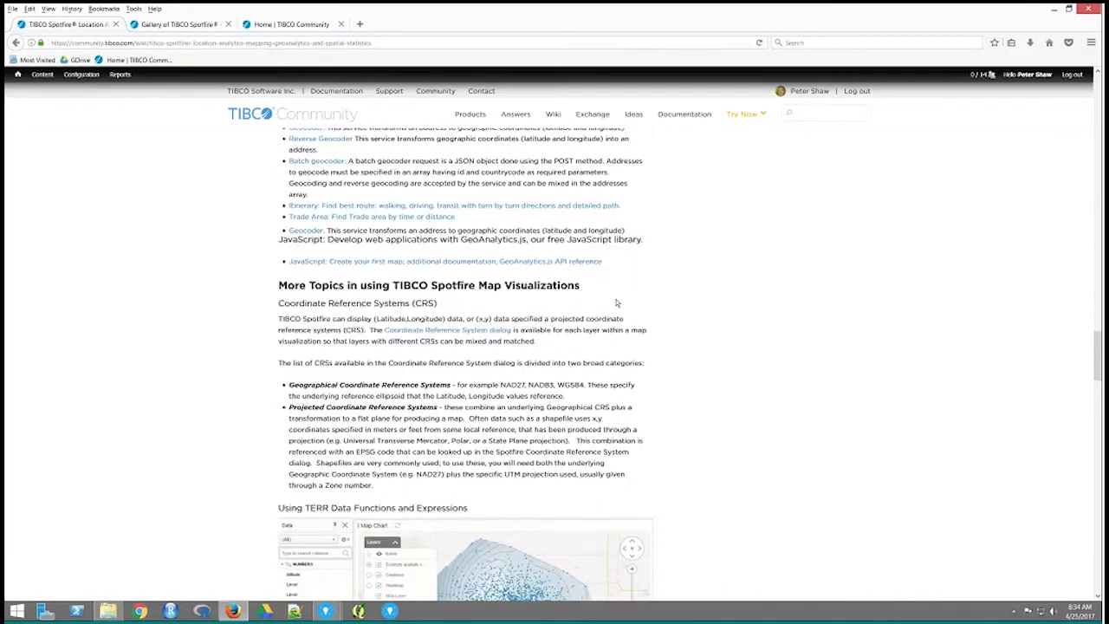
scroll(616, 303, down, 4)
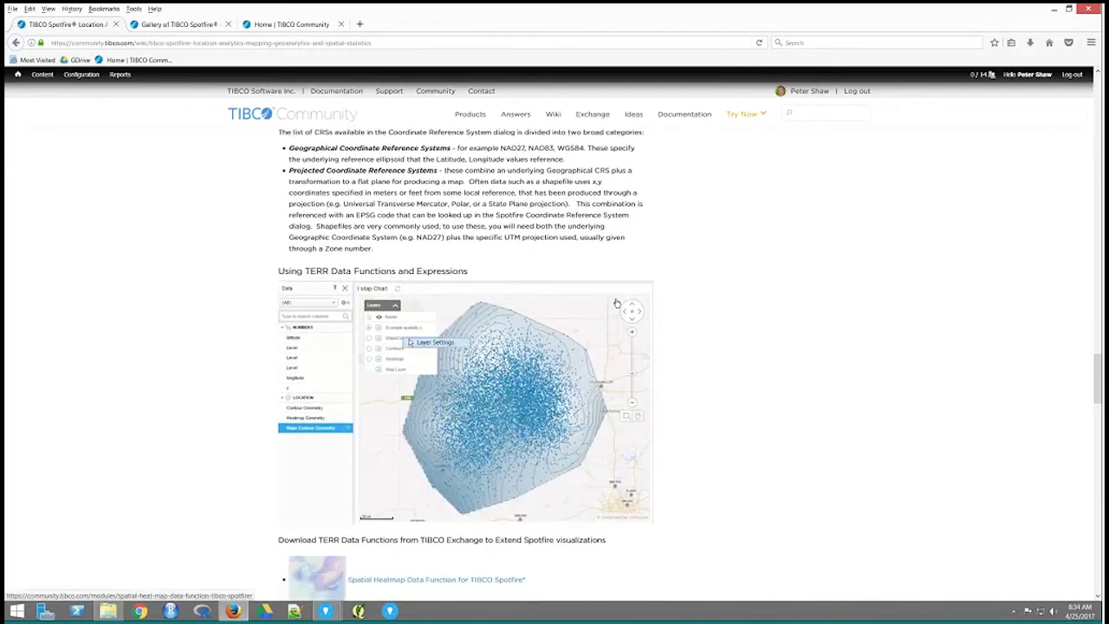
scroll(617, 303, down, 2)
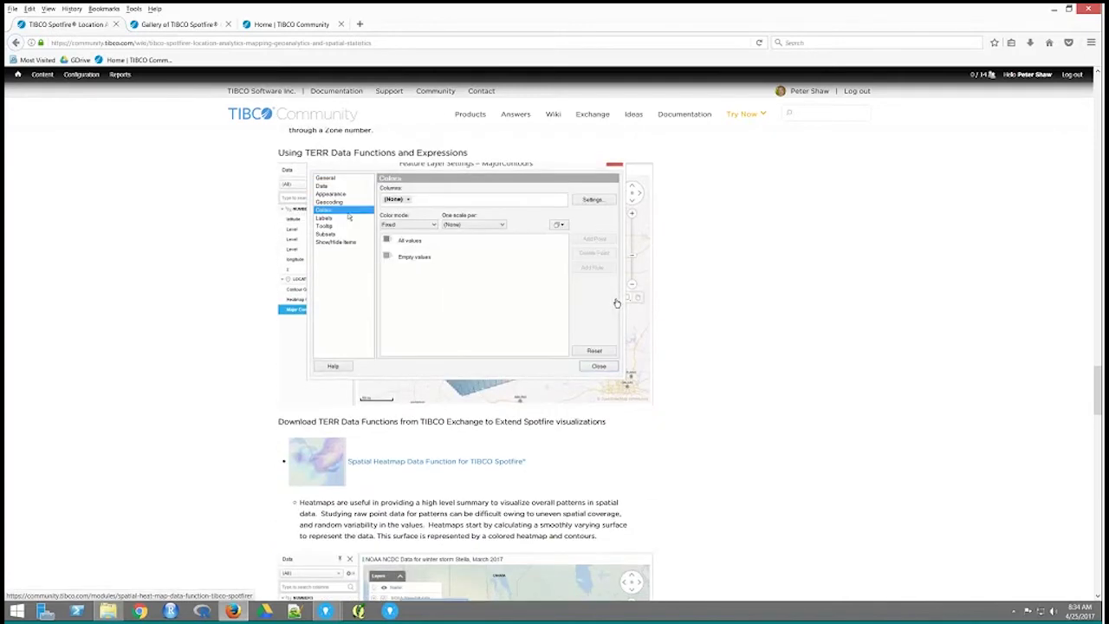
scroll(653, 286, up, 2)
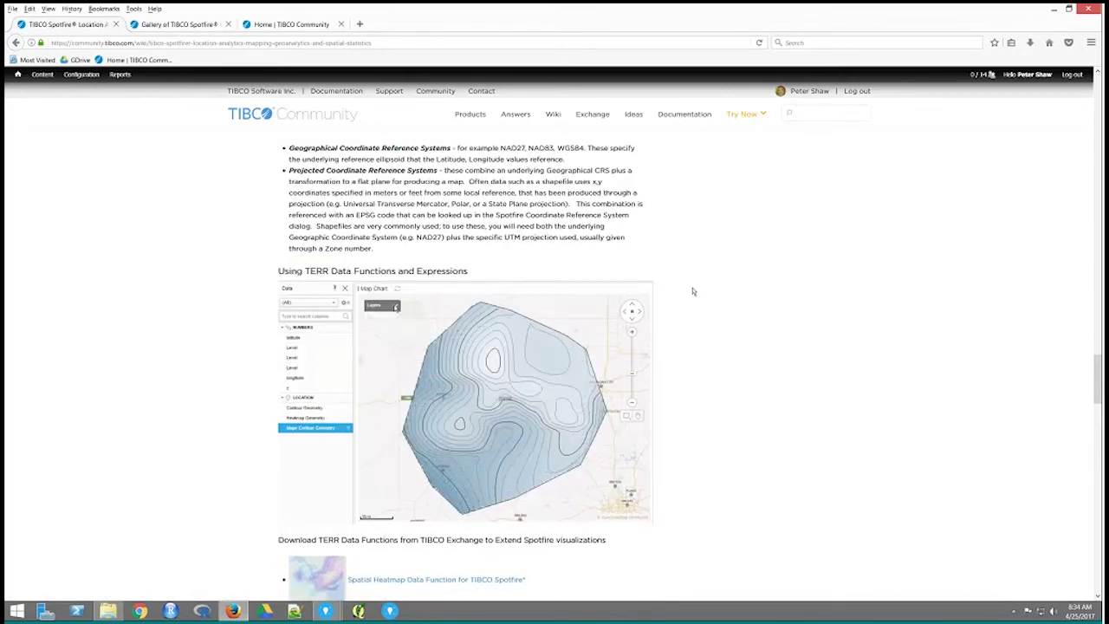
scroll(693, 291, down, 1)
scroll(693, 291, down, 4)
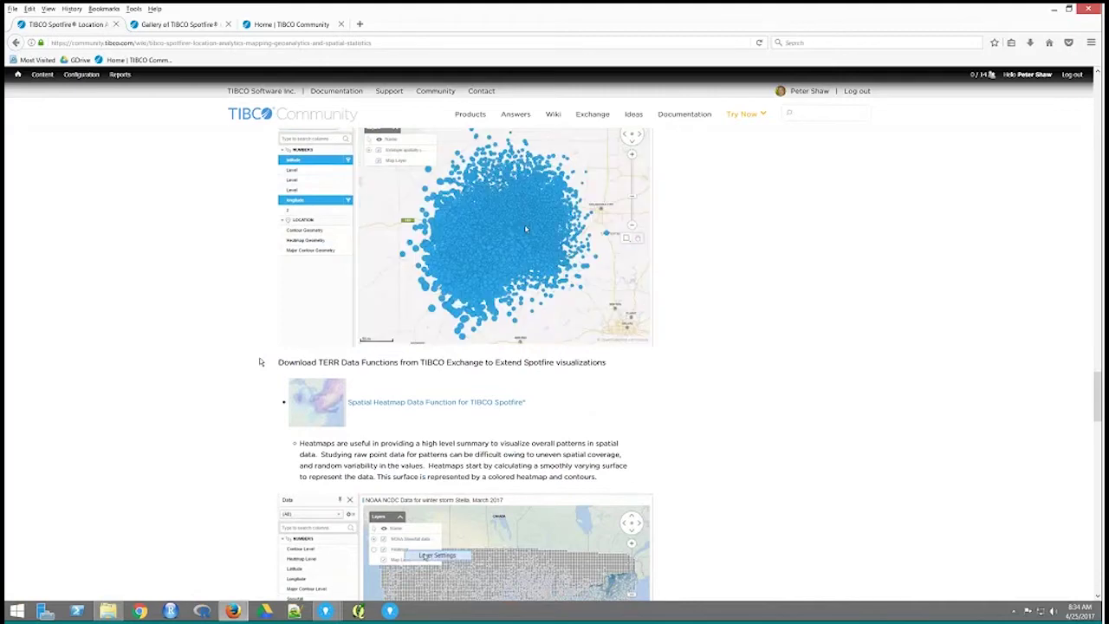
scroll(260, 362, down, 5)
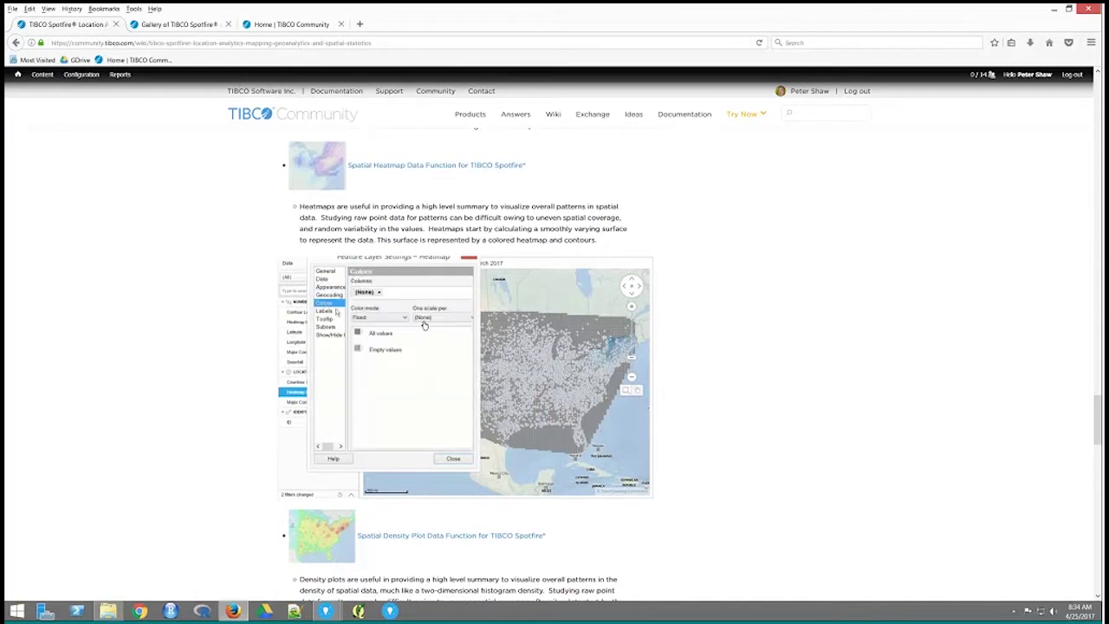
scroll(390, 246, up, 2)
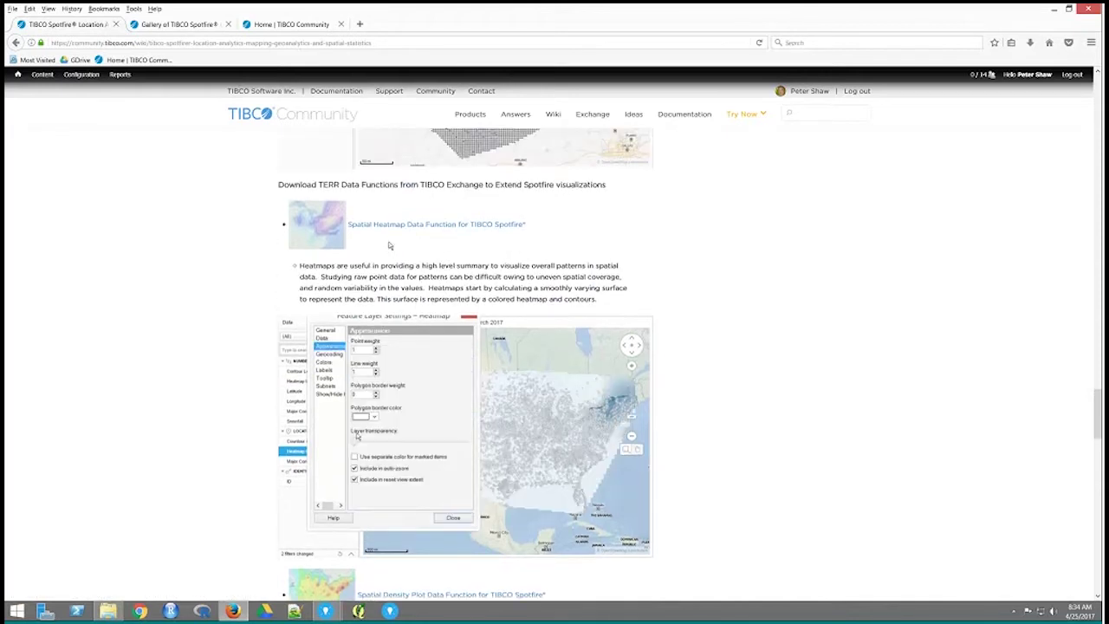
scroll(233, 262, down, 6)
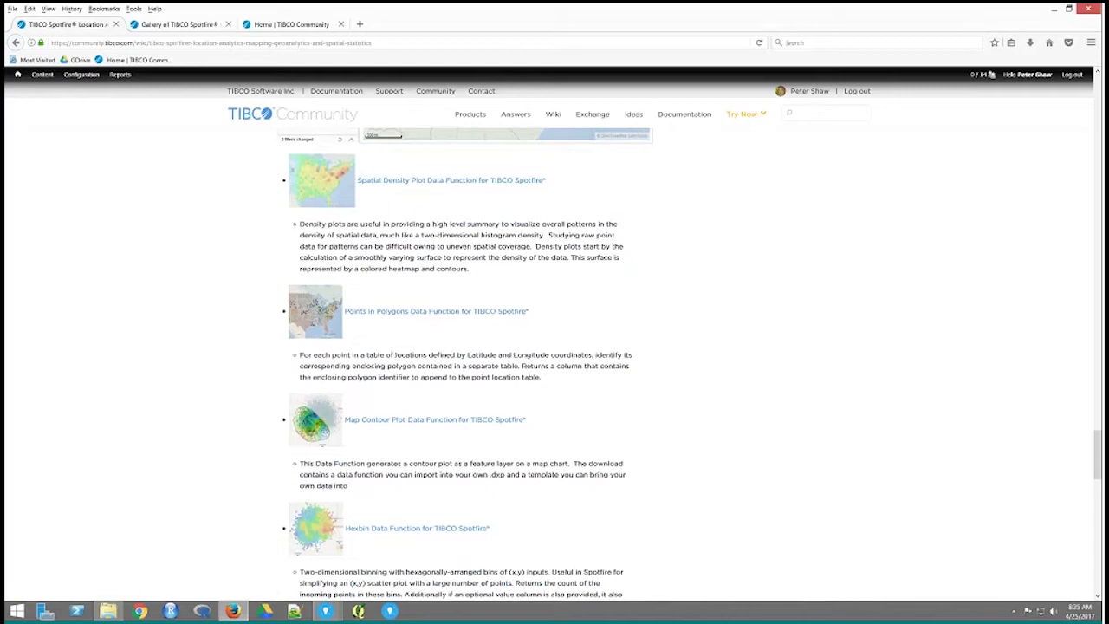
scroll(349, 516, up, 1)
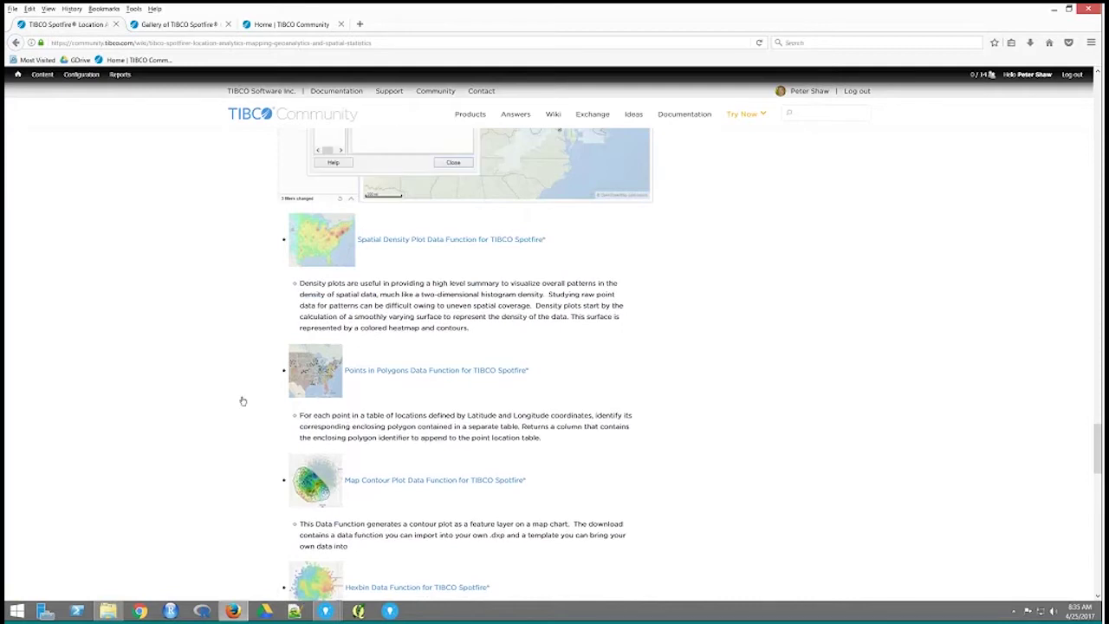
scroll(242, 402, up, 3)
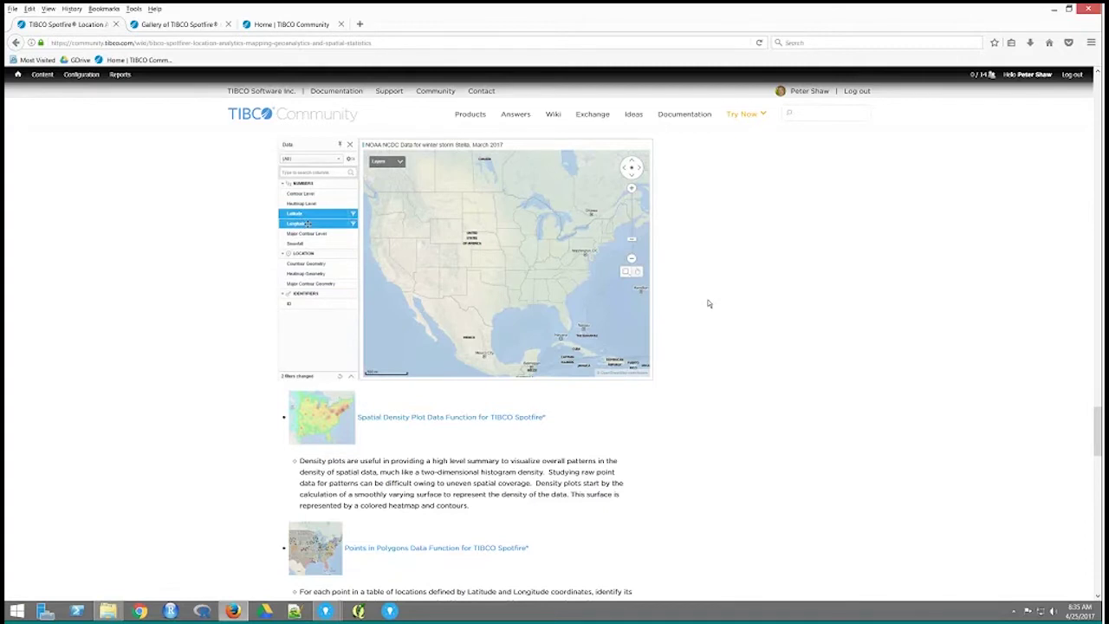
scroll(708, 304, up, 1)
scroll(709, 303, up, 2)
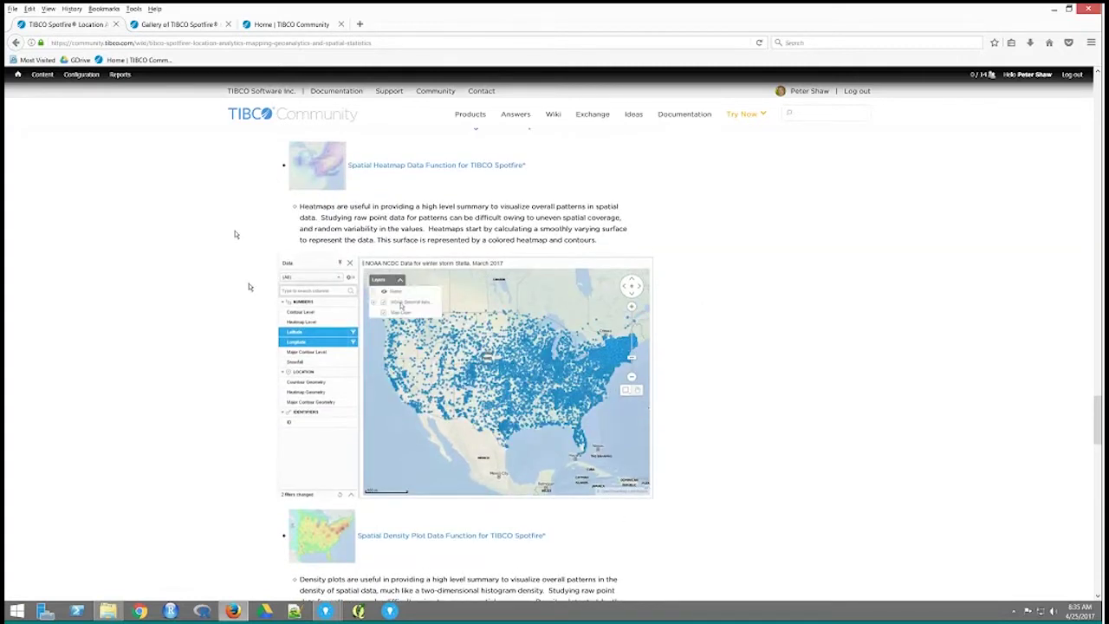
scroll(248, 286, down, 5)
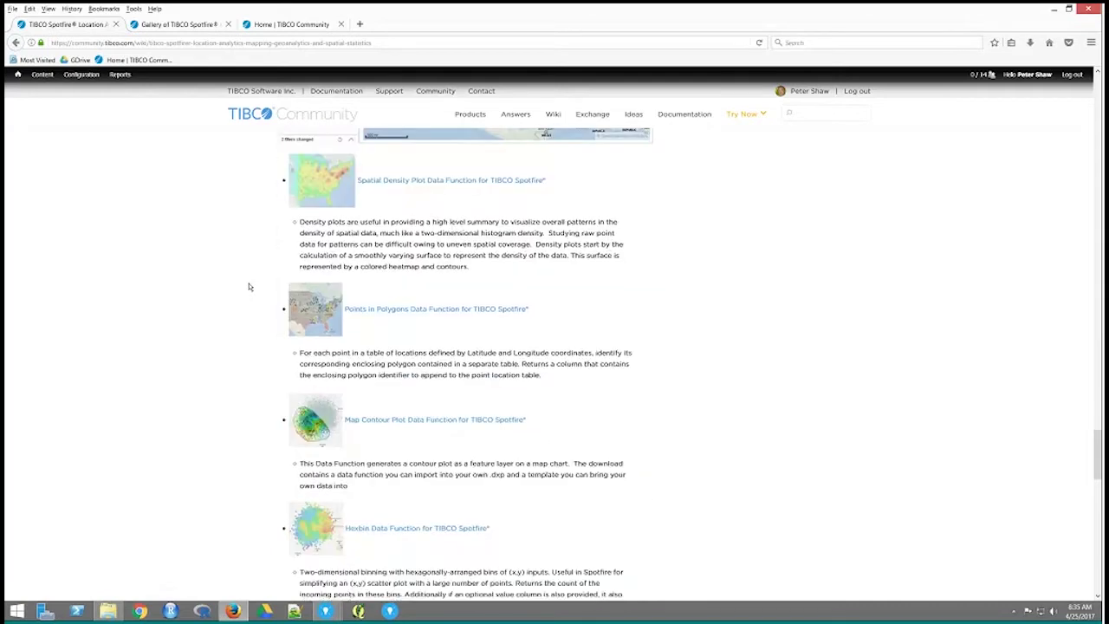
scroll(249, 287, down, 10)
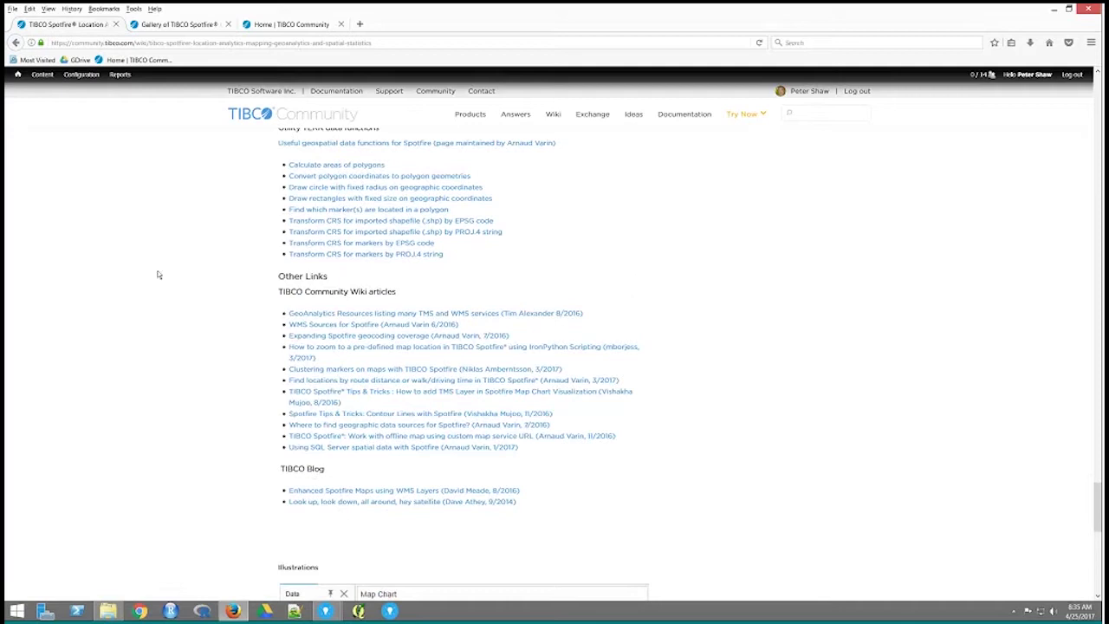
Open the TIBCO Exchange page from the community Home page's top navigation
scroll(159, 275, up, 3)
scroll(159, 275, down, 5)
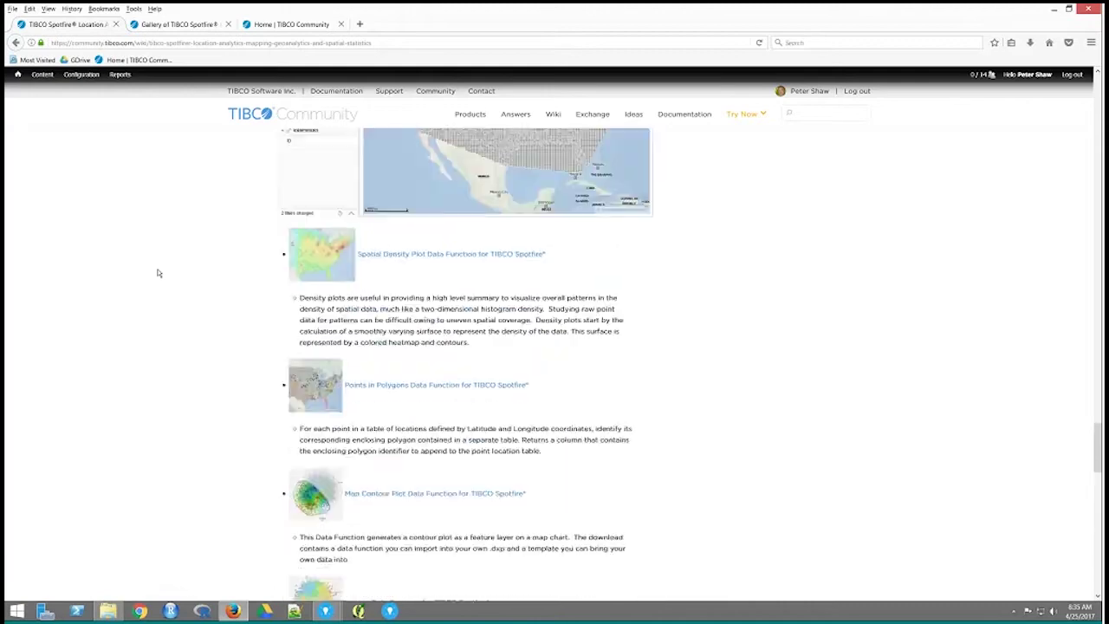
scroll(159, 273, up, 1)
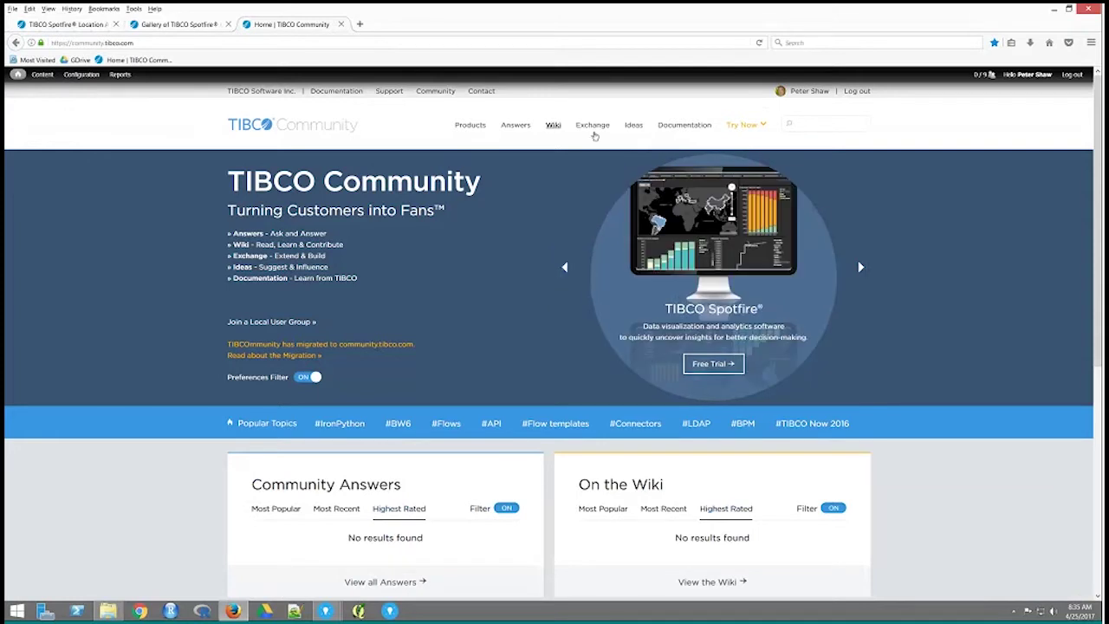
click(592, 126)
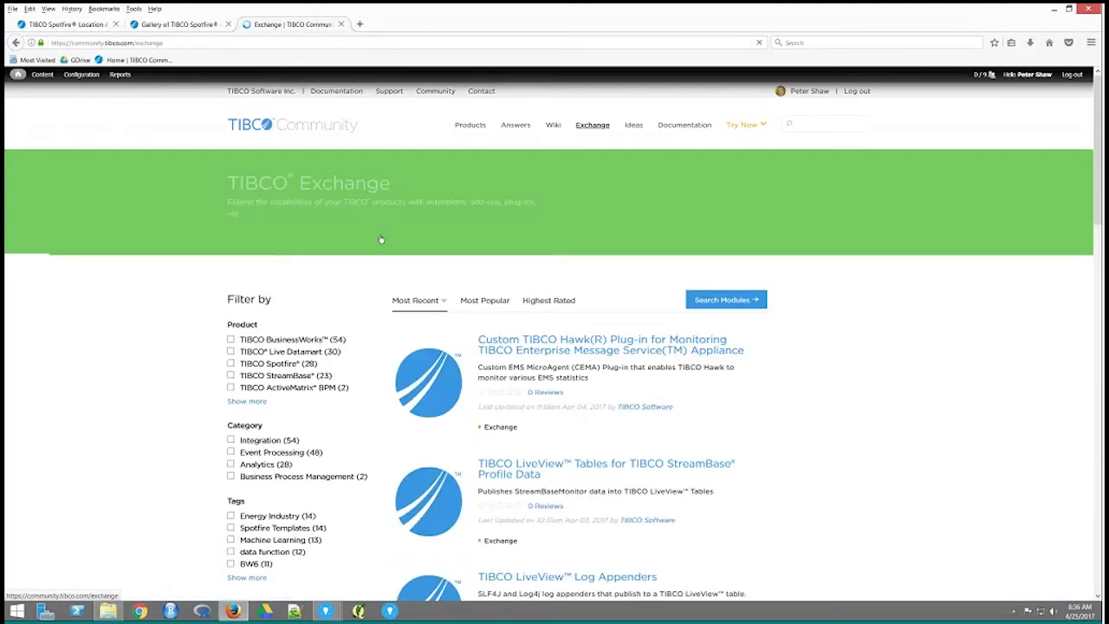
Filter Exchange by TIBCO Spotfire and open Spatial Heat Map Data Function for TIBCO Spotfire
click(230, 378)
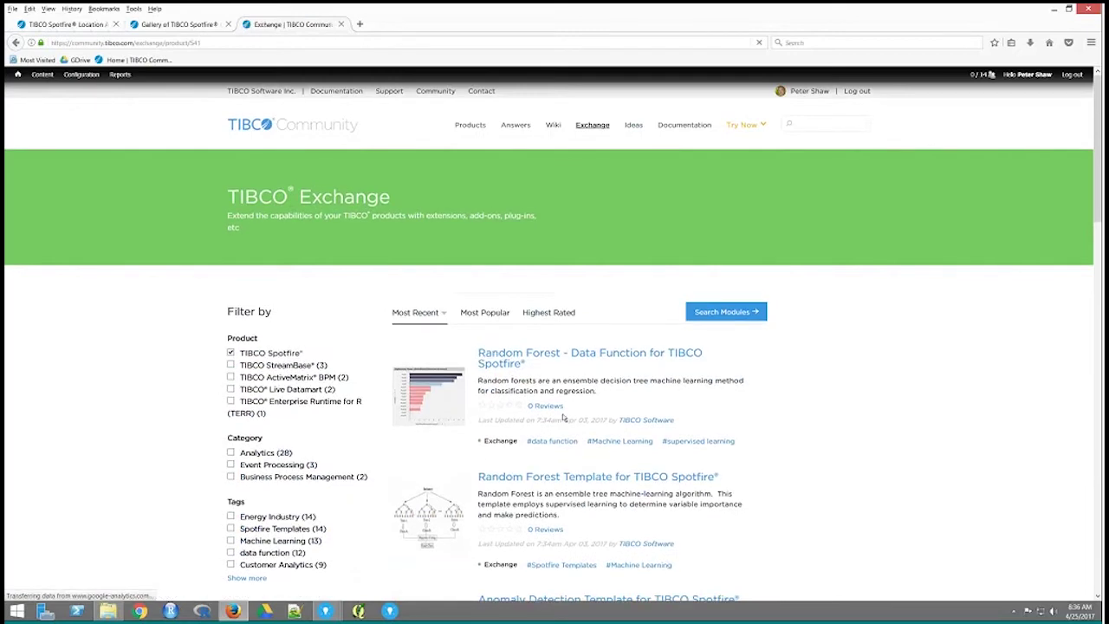
scroll(567, 414, down, 5)
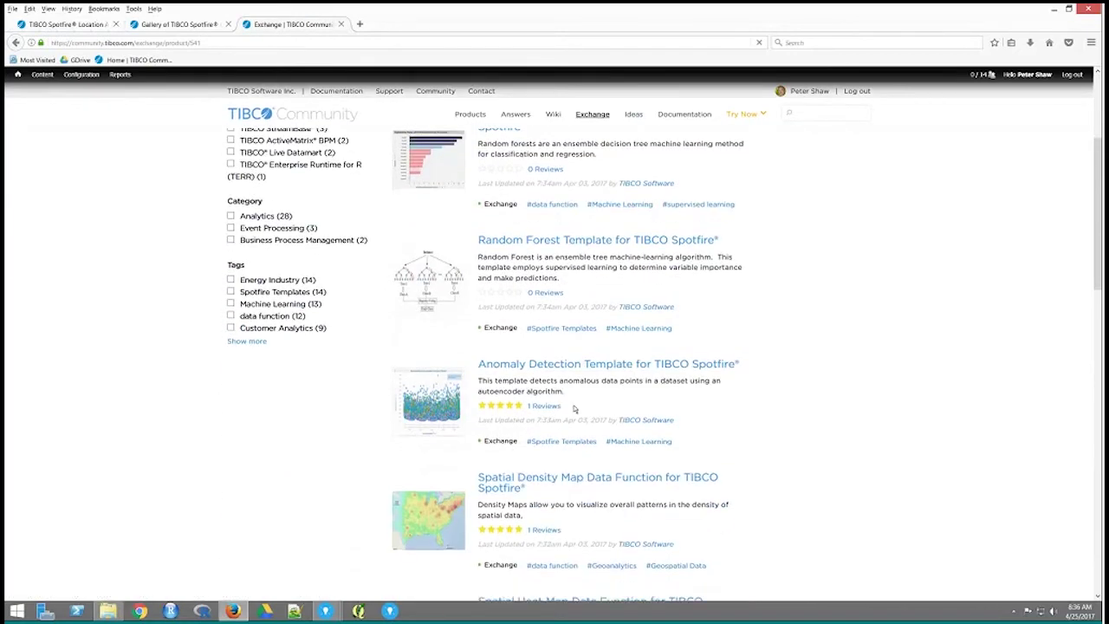
scroll(573, 411, down, 2)
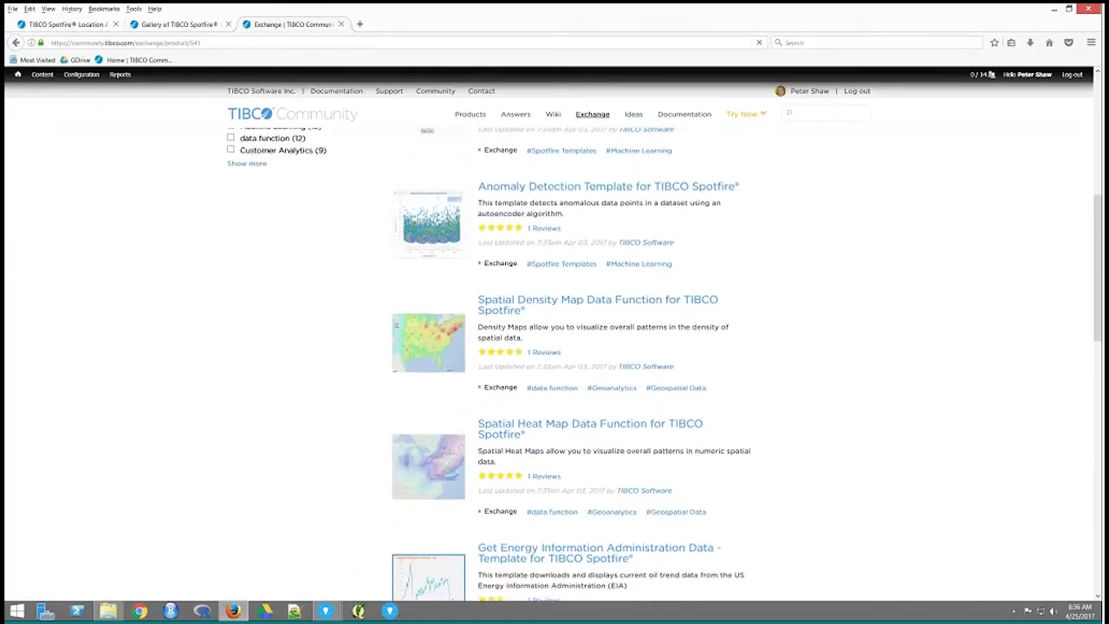
scroll(382, 395, down, 3)
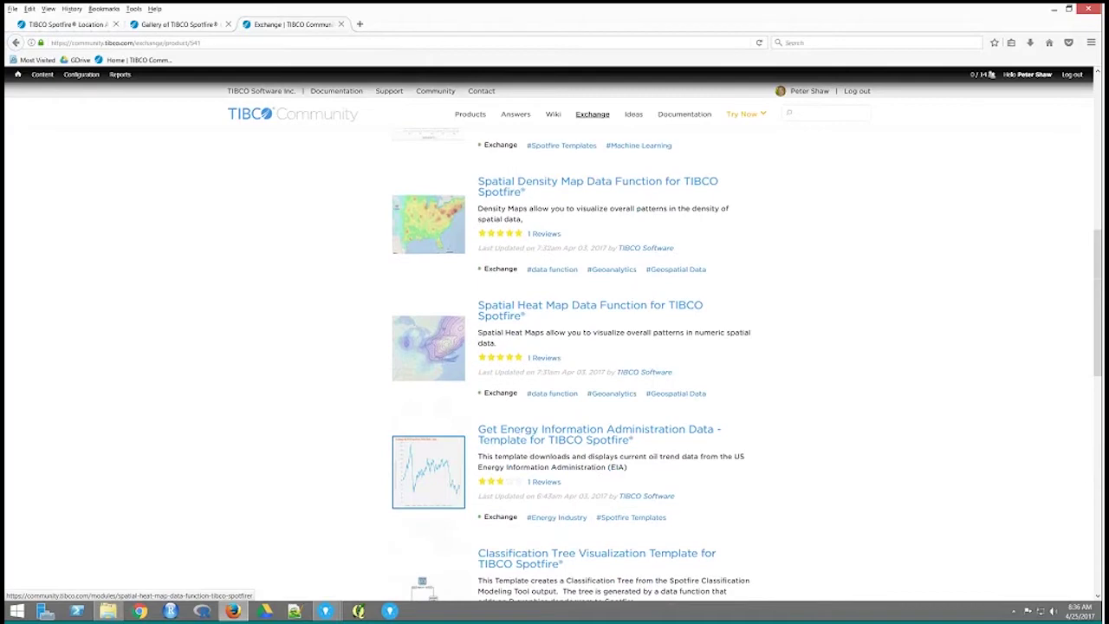
click(565, 307)
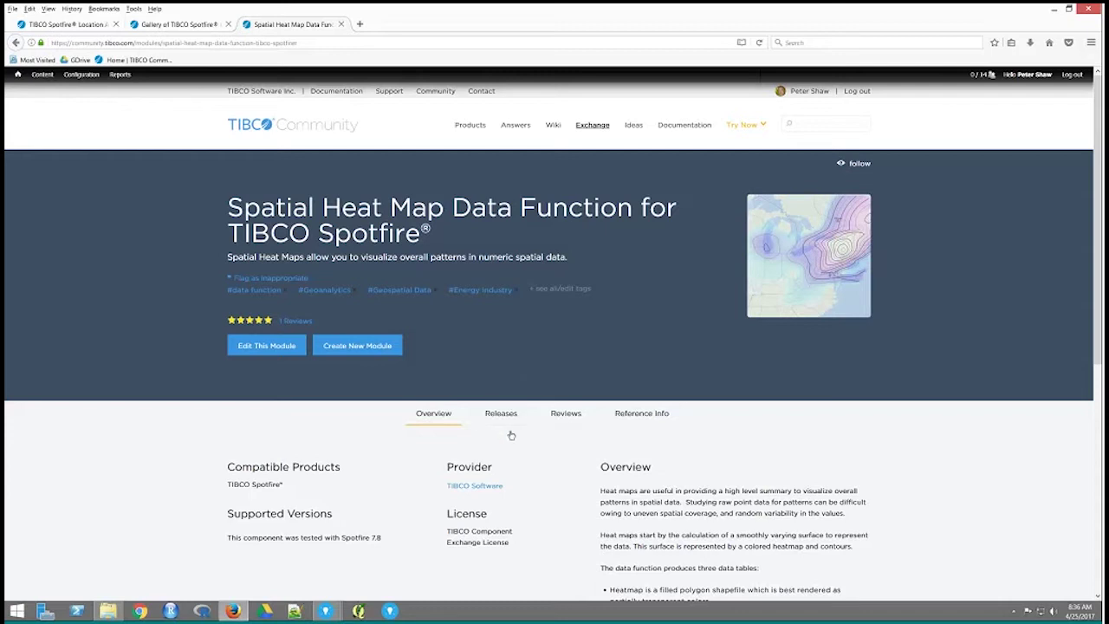
Show the module's Releases details, then bring the Heat Map for TIBCO Spotfire v1.0.dxp window forward
click(501, 413)
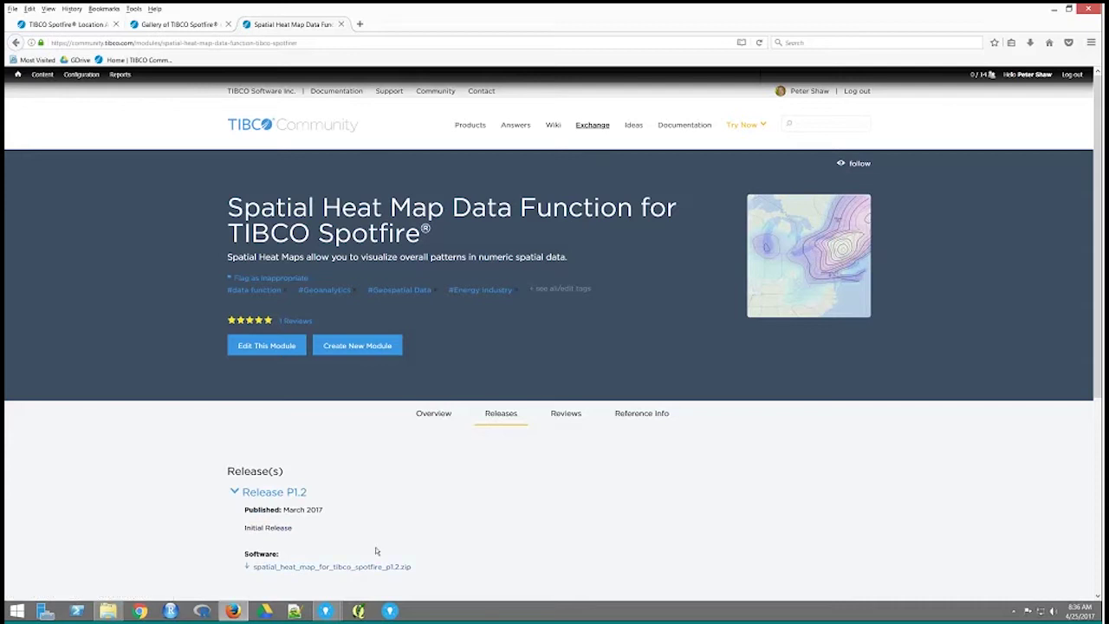
mouse_move(325, 611)
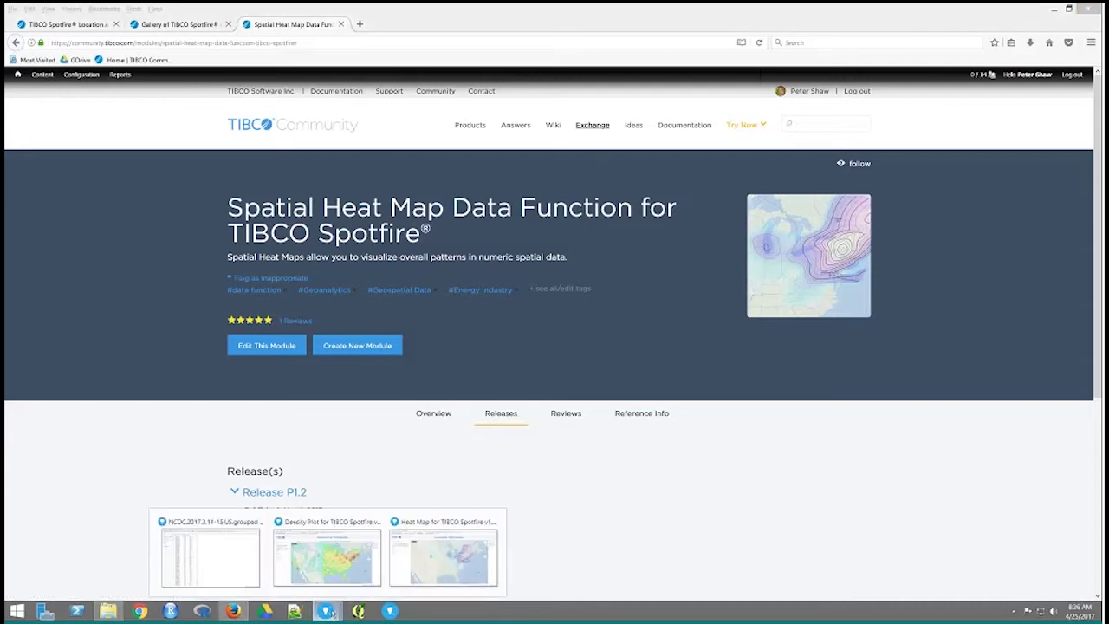
click(431, 572)
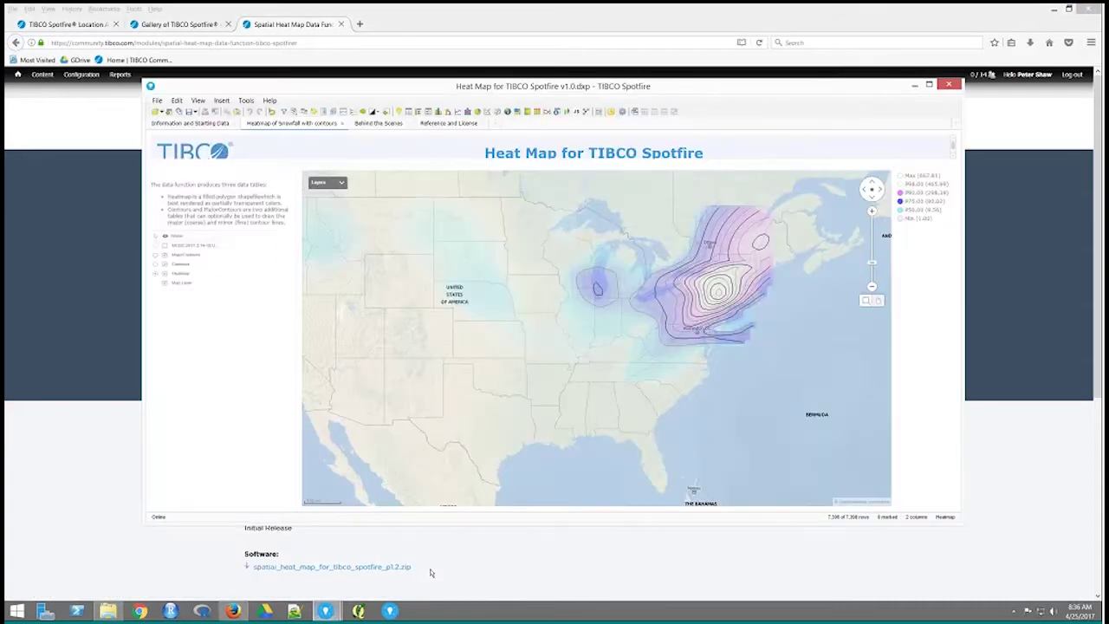
Maximize the Heat Map analysis and inspect its Data Function Properties
click(928, 86)
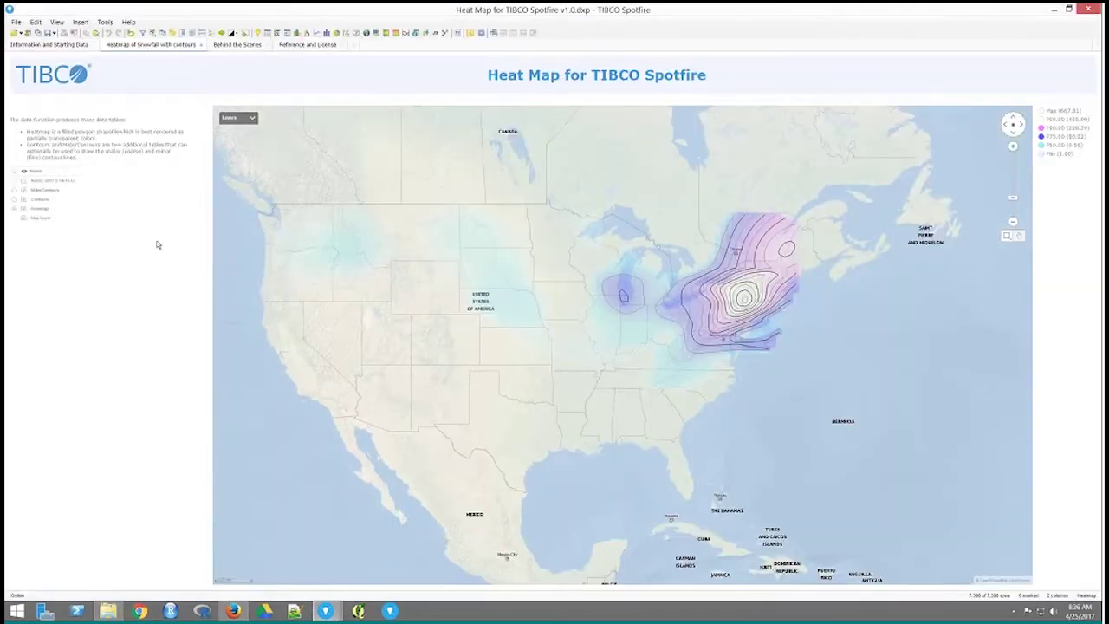
click(35, 21)
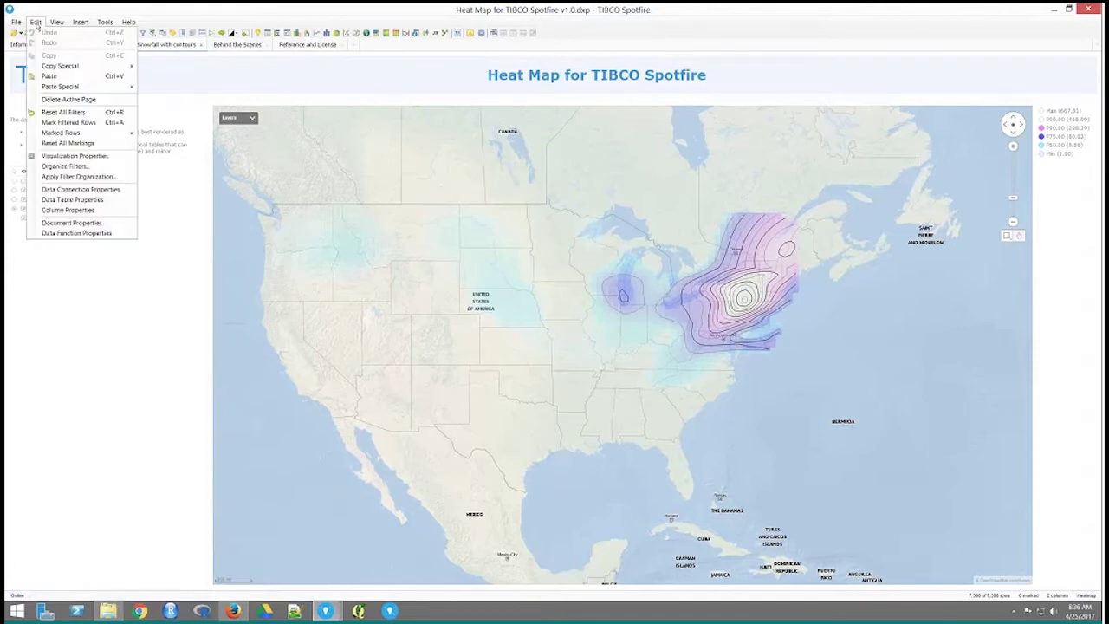
click(78, 234)
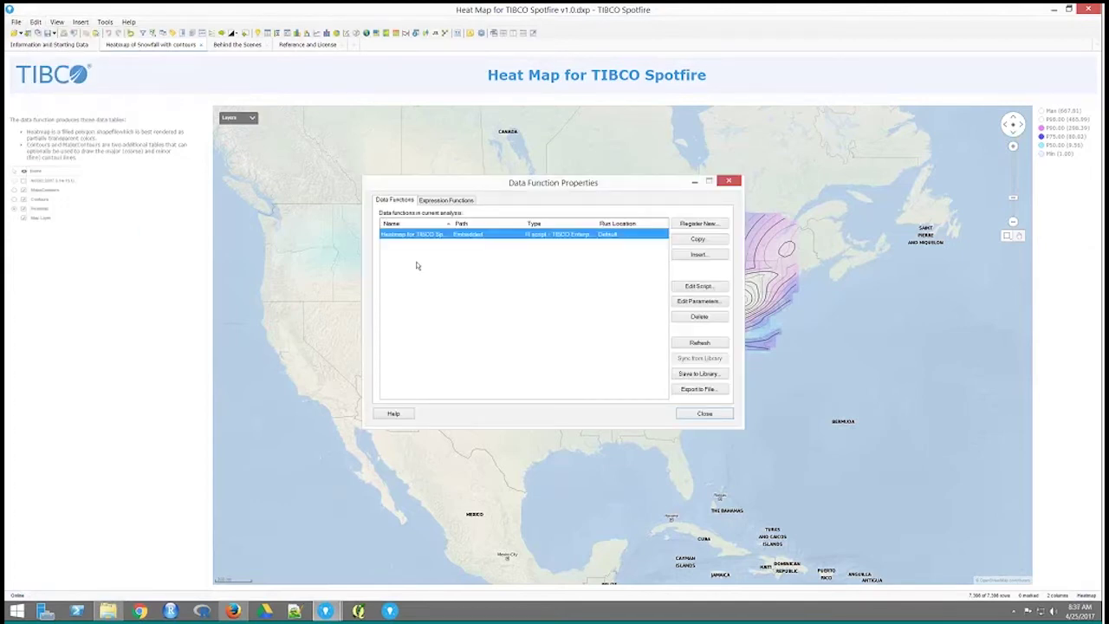
click(728, 180)
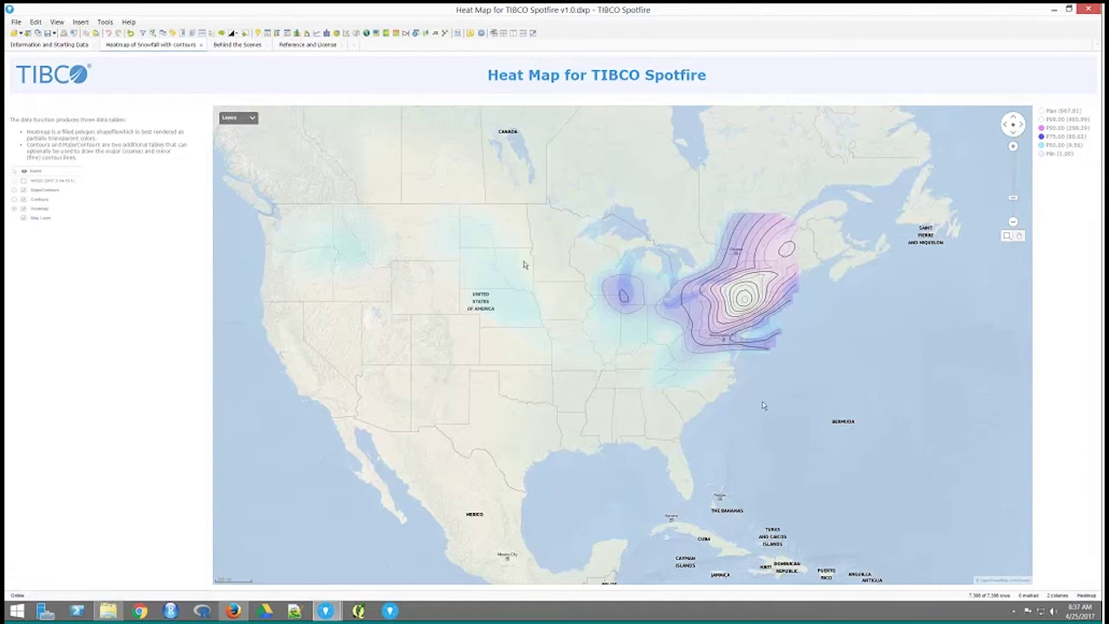
Bring the Density Plot for TIBCO Spotfire v1.0.dxp window to the front
mouse_move(306, 253)
mouse_move(330, 608)
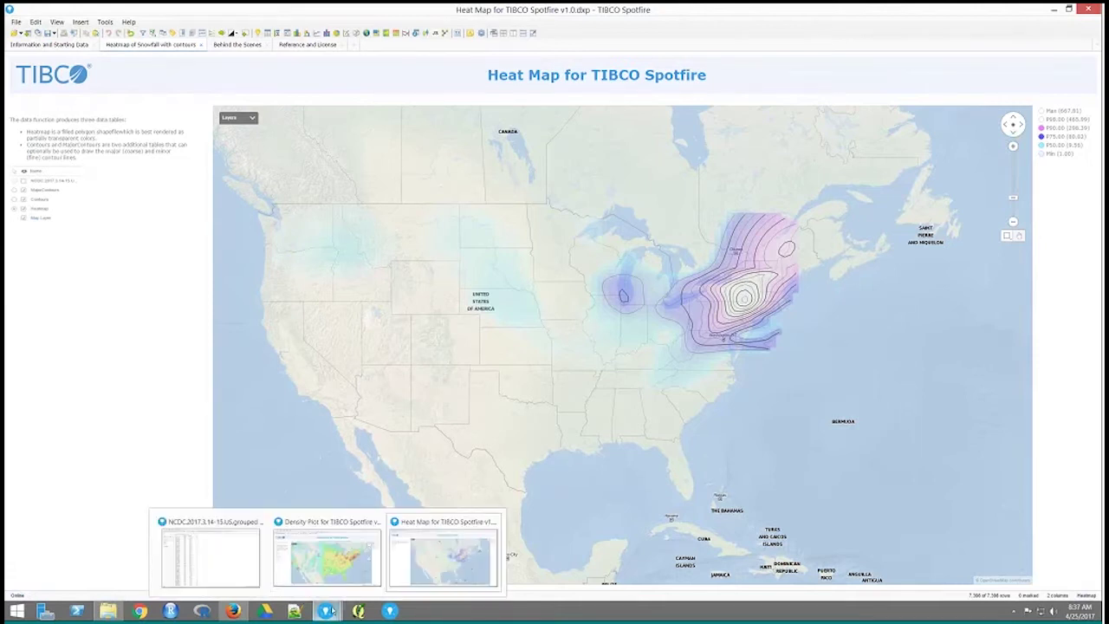
click(322, 563)
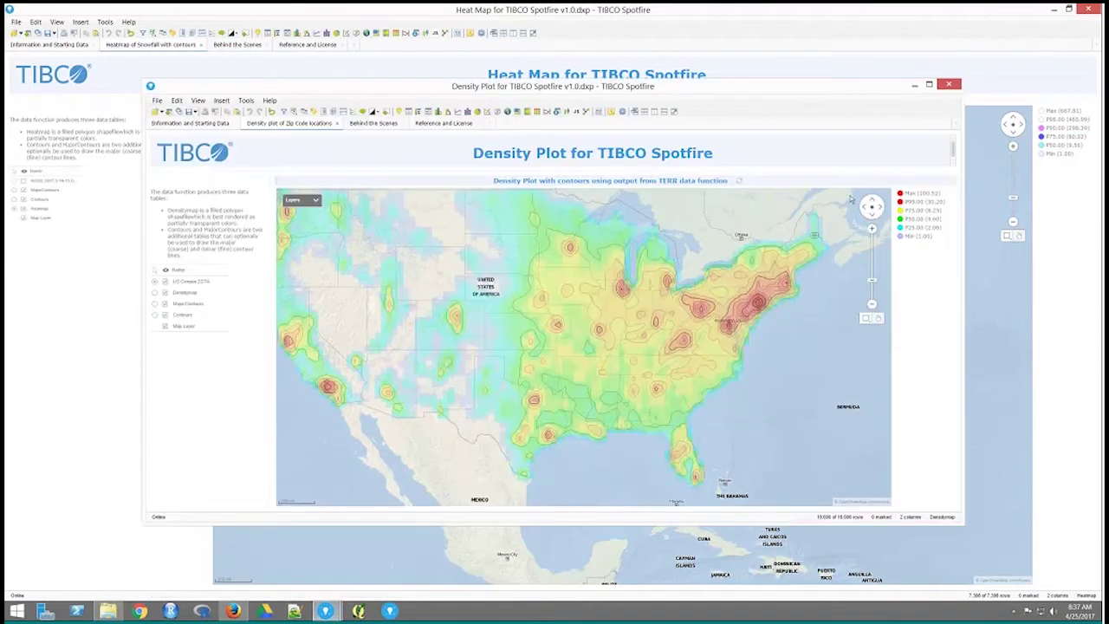
Maximize the Density Plot, zoom out one level to the whole US, then return to the Heat Map window
click(930, 84)
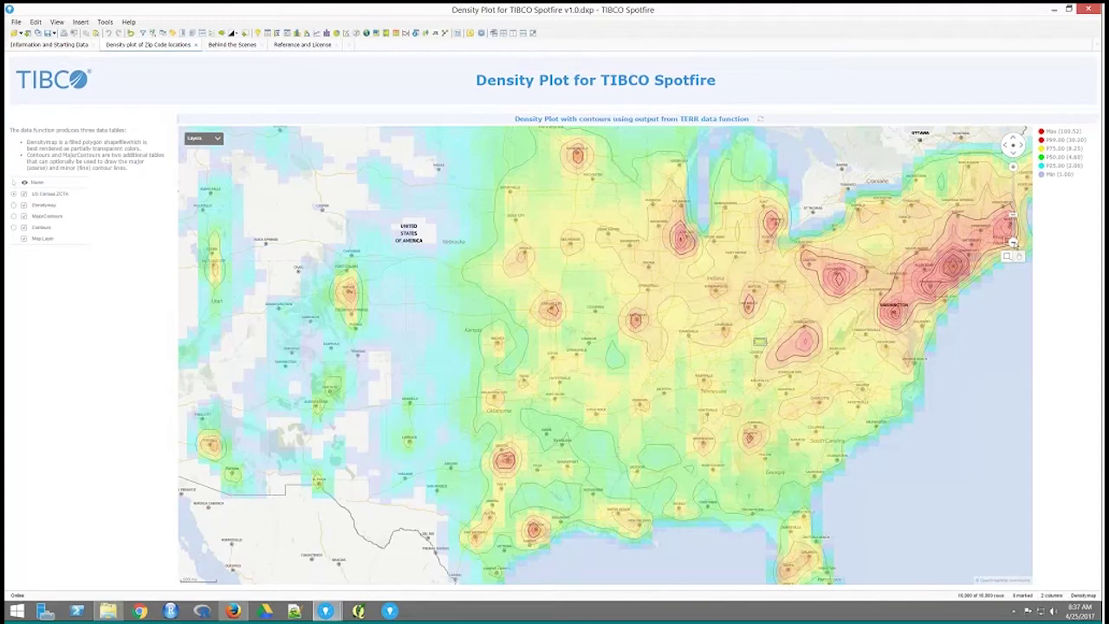
click(1012, 243)
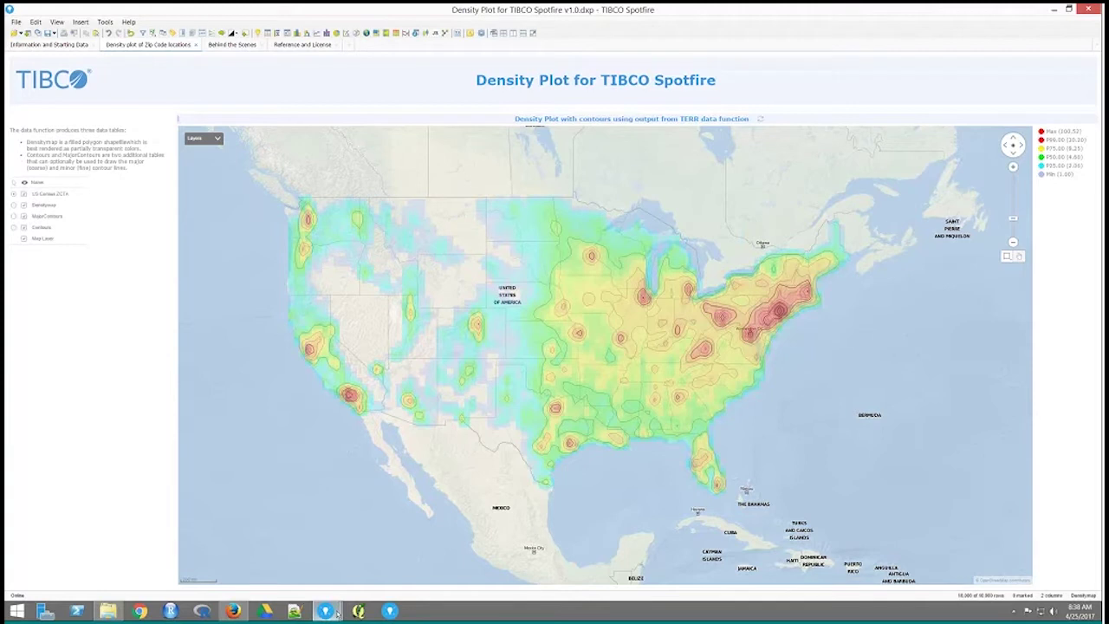
mouse_move(325, 611)
click(429, 571)
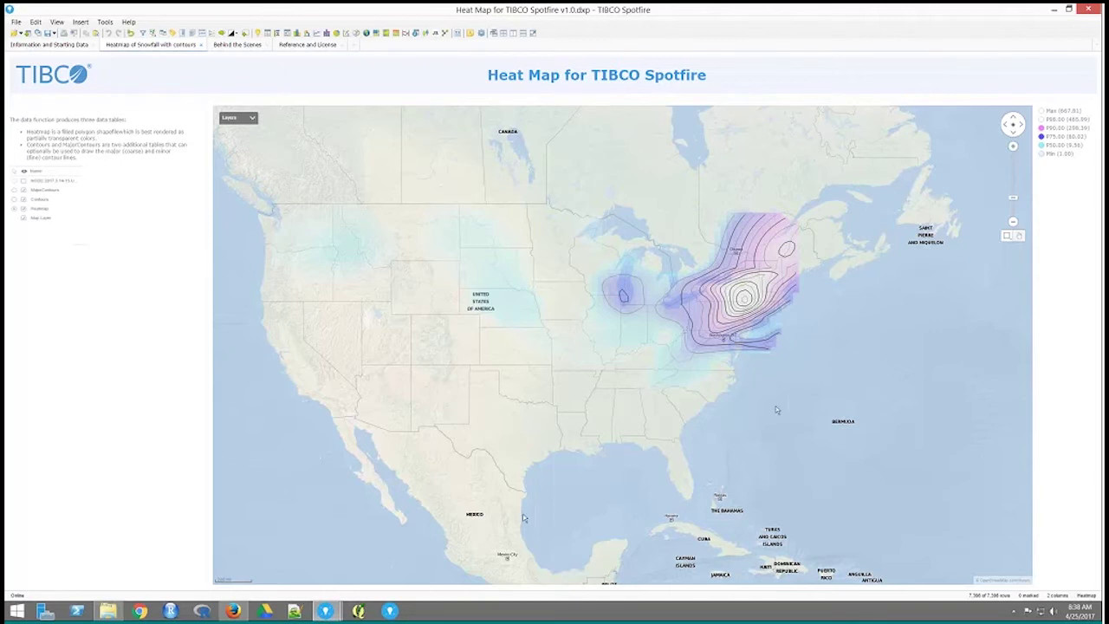
Show the NCDC.2017.3.14-15US.grouped snow table maximized, marking five rows and then clearing the marking
mouse_move(324, 610)
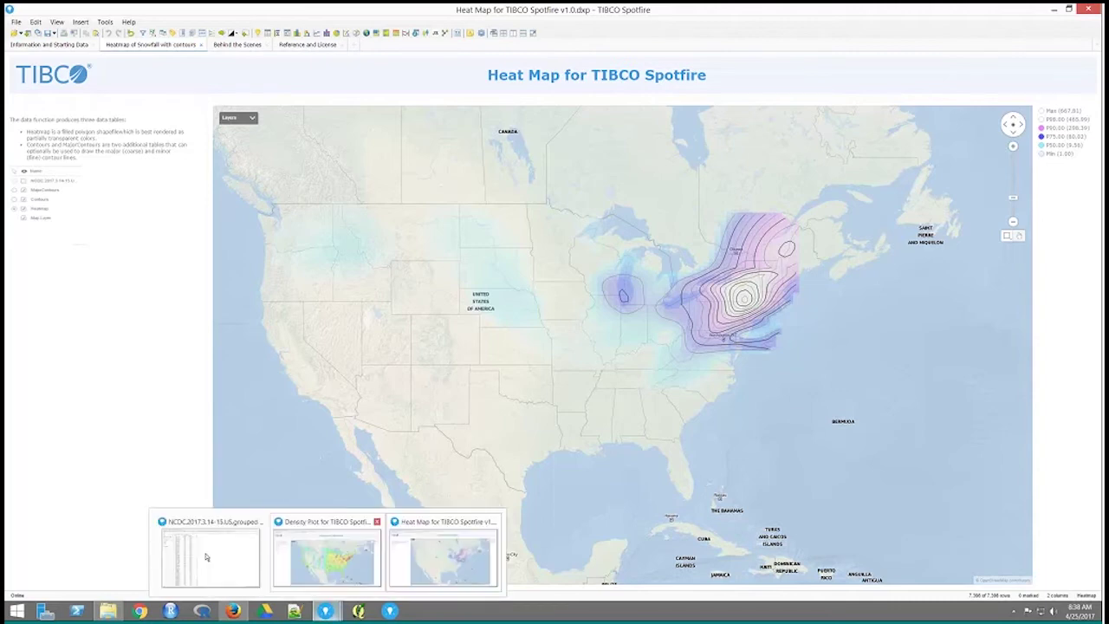
click(200, 553)
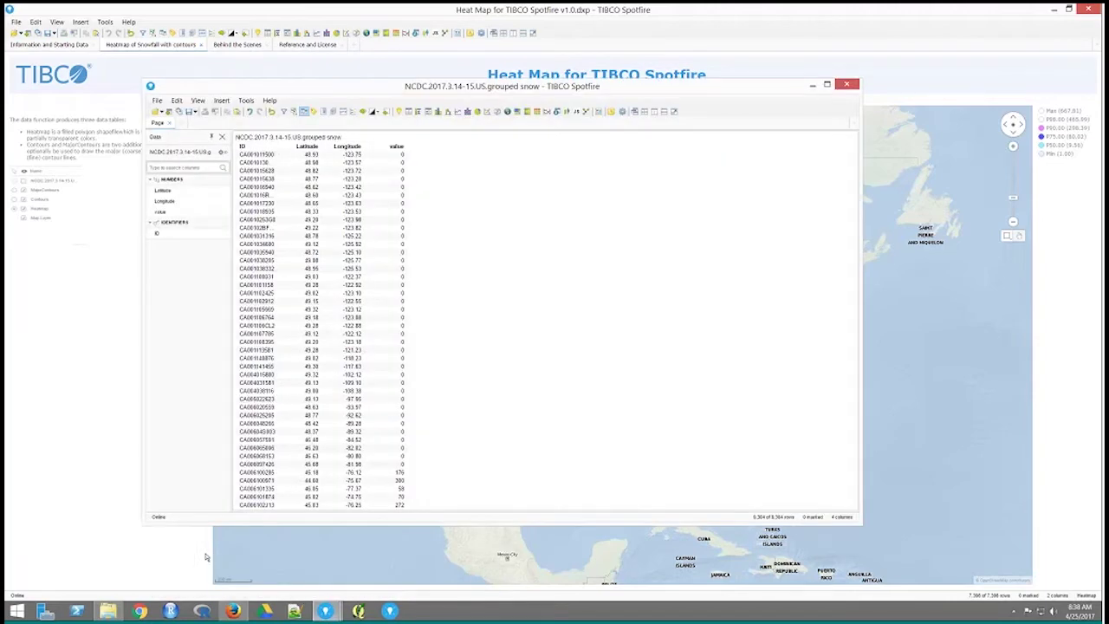
click(826, 84)
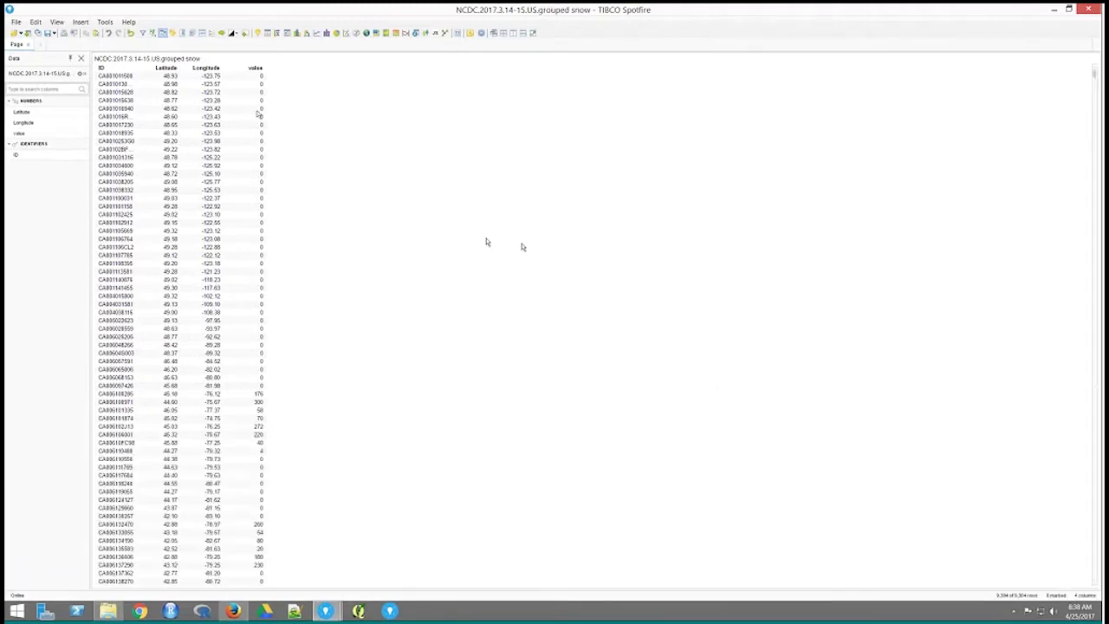
drag(126, 149, 125, 185)
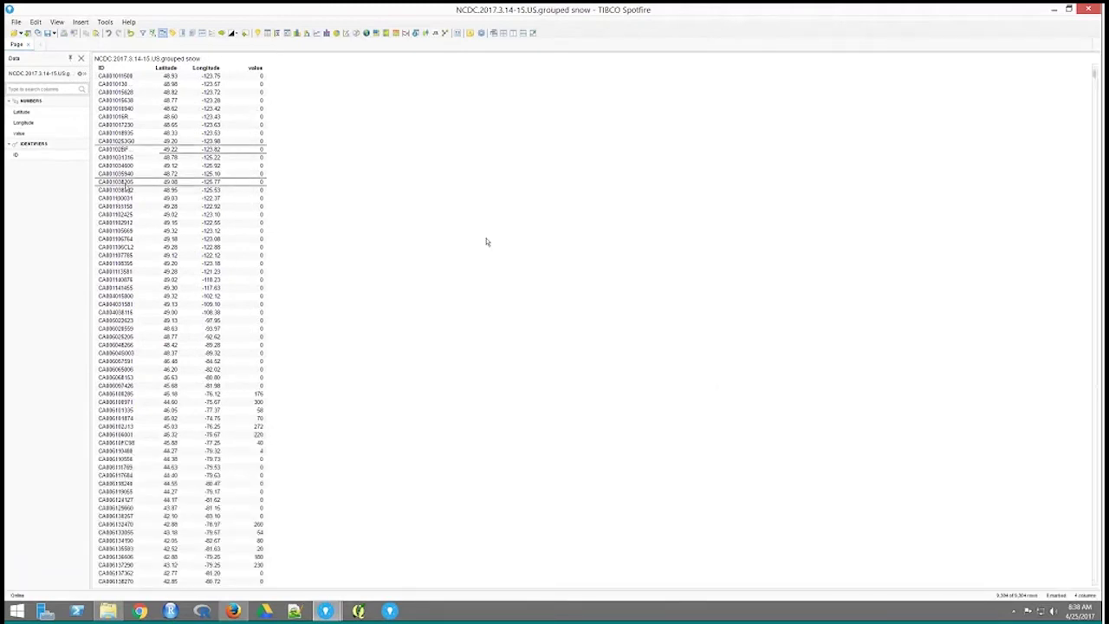
click(189, 117)
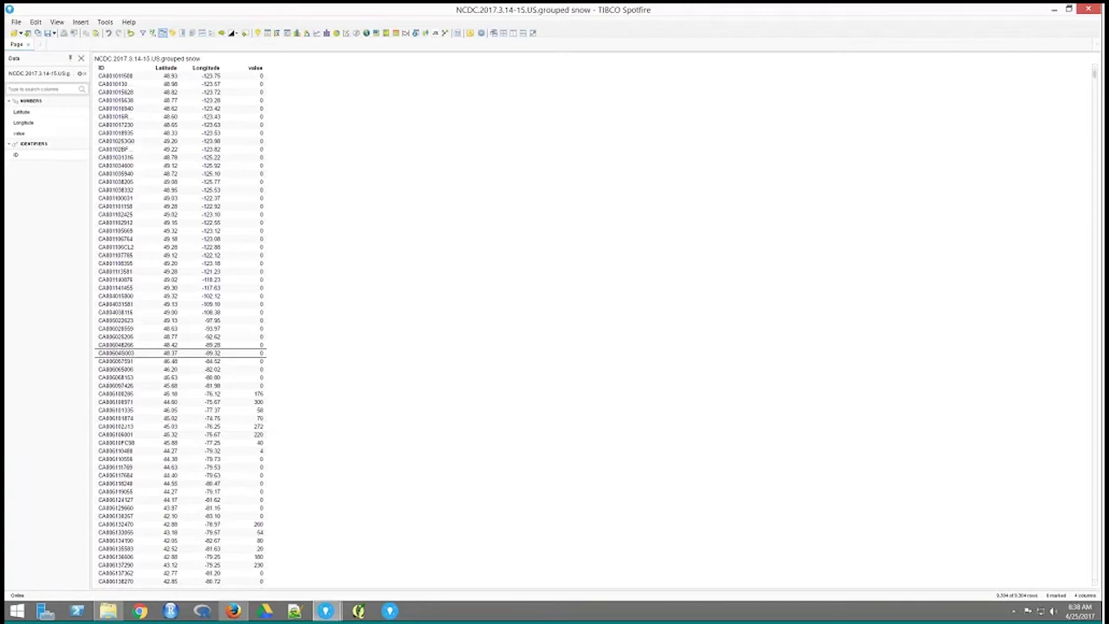
Add a map chart of the station data and close the table visualization
click(366, 33)
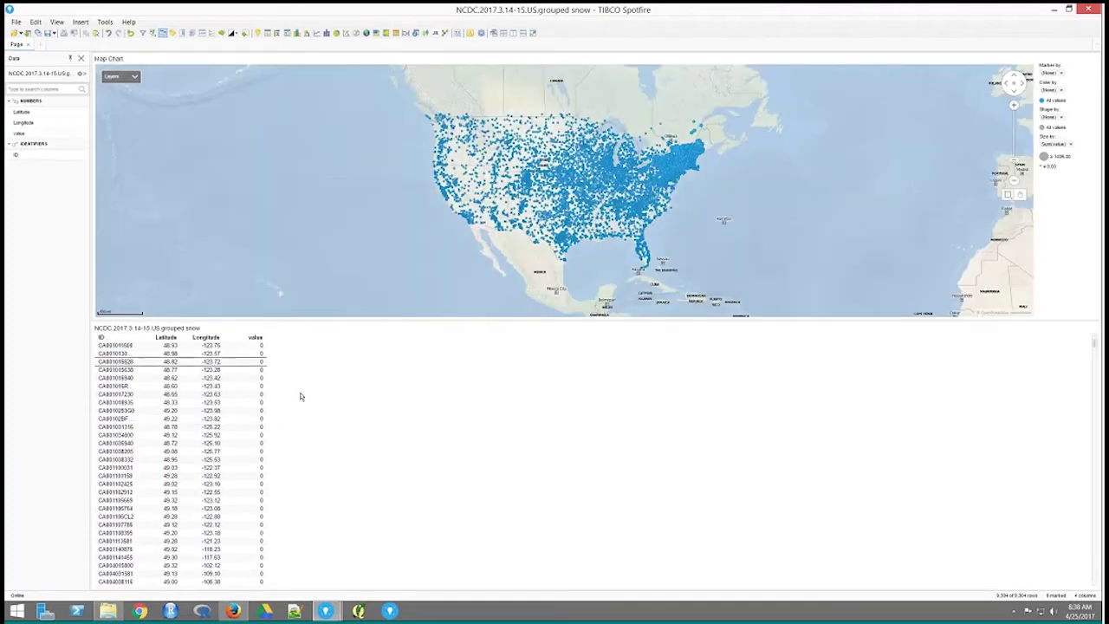
right_click(424, 428)
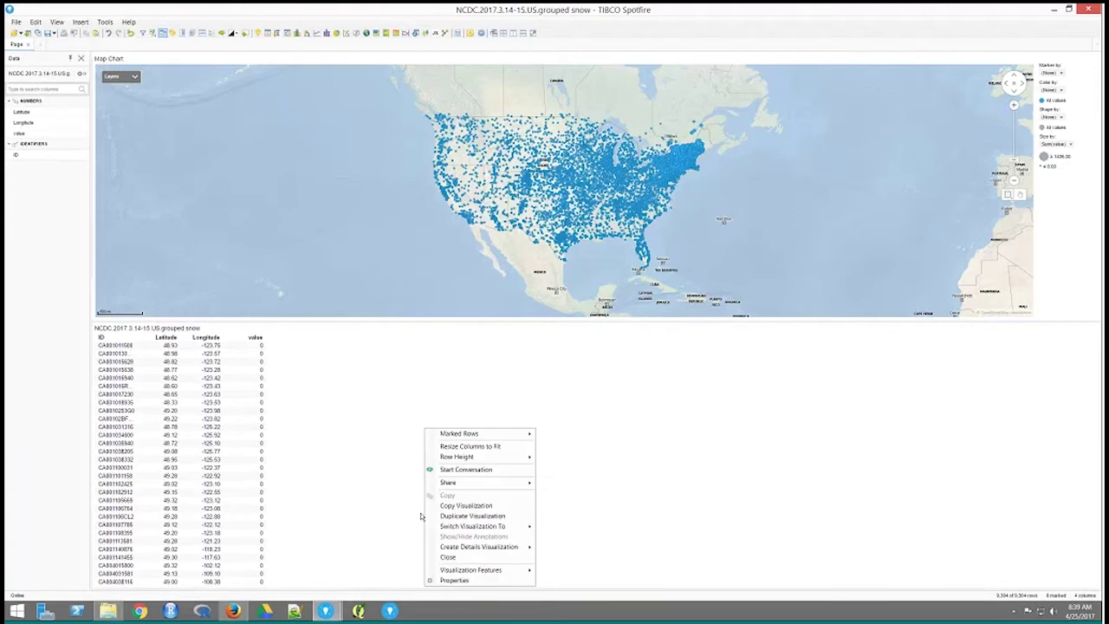
click(448, 558)
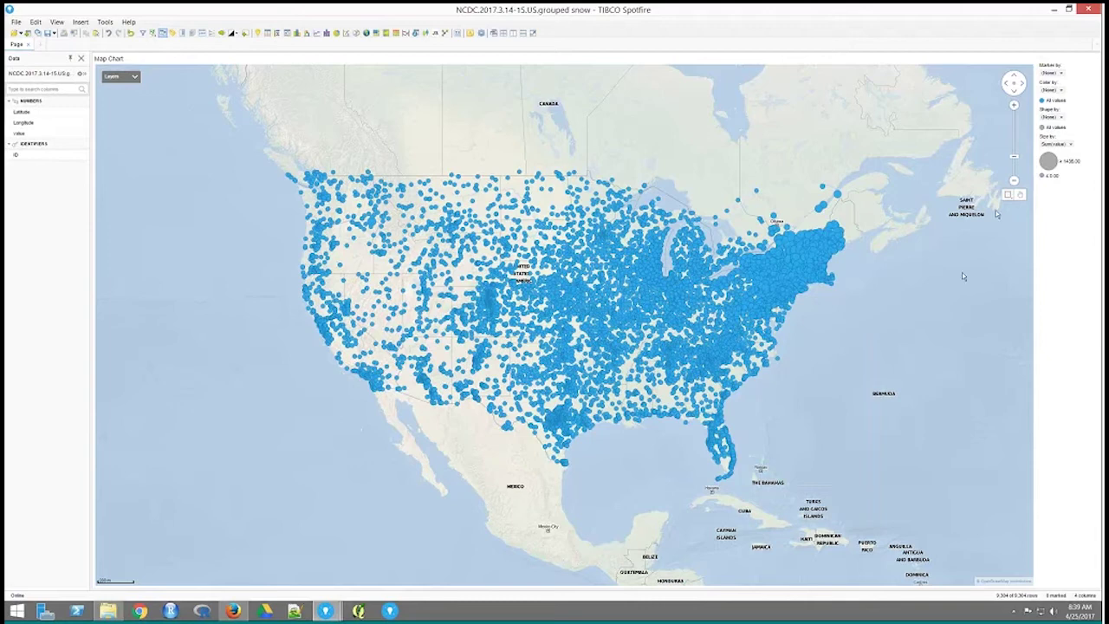
Colour the map points by Sum(value)
click(1059, 90)
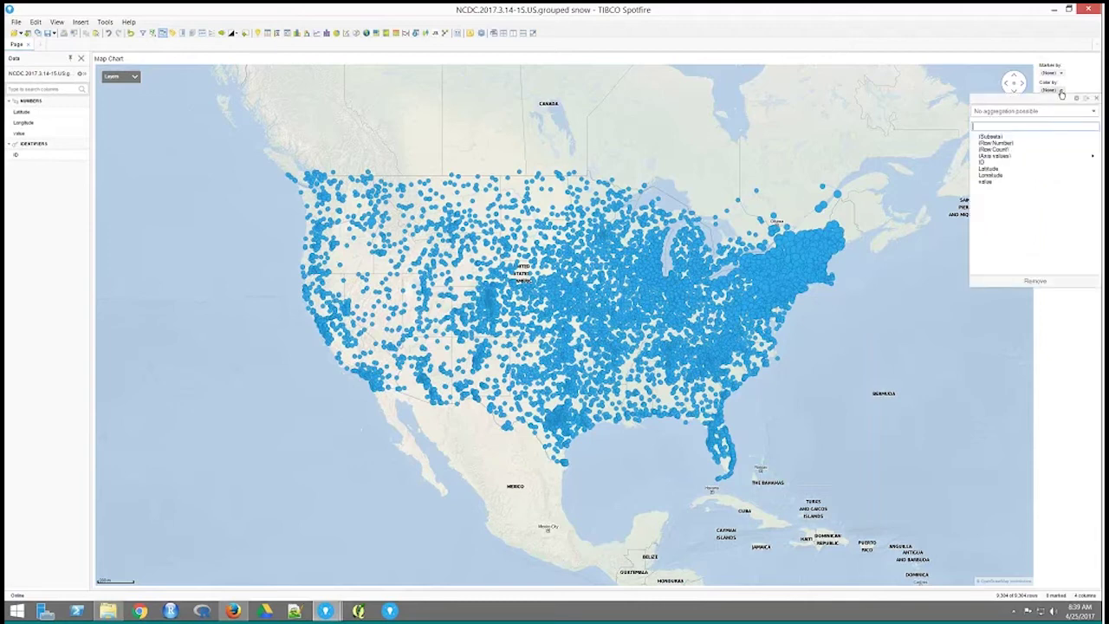
click(986, 181)
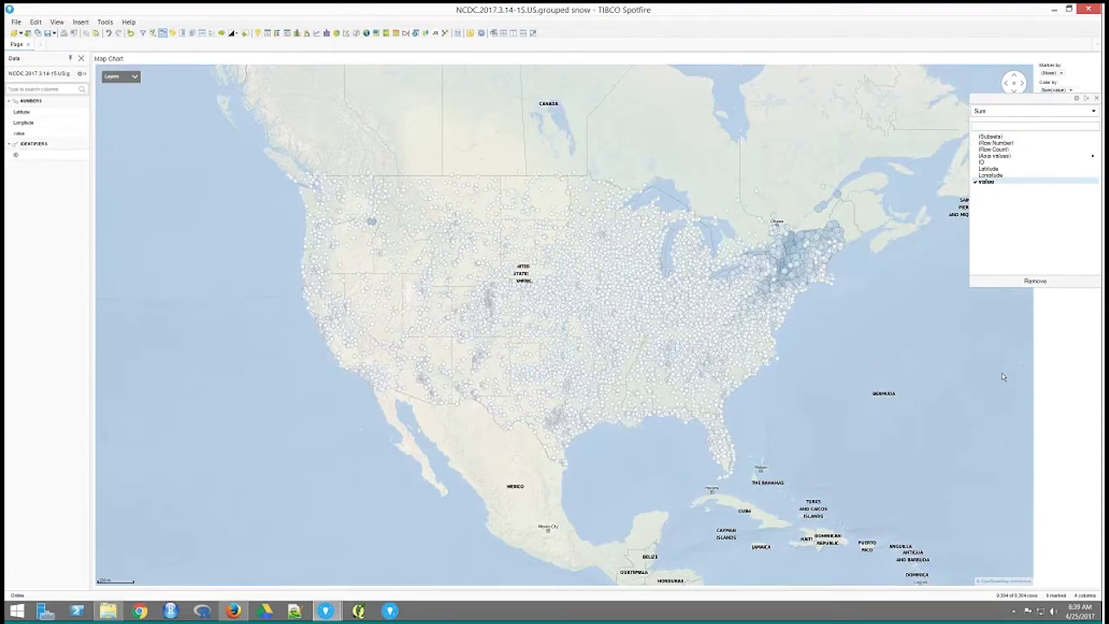
click(1003, 375)
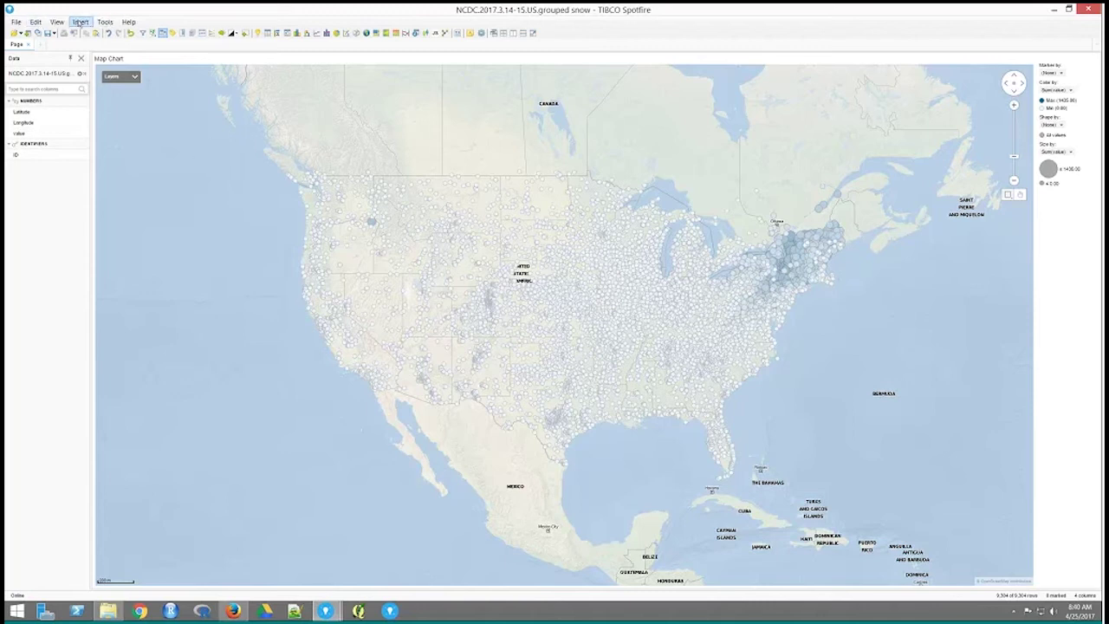
click(80, 21)
Insert the Heatmap for TIBCO Spotfire v1.0.sfd data function from file
click(268, 77)
click(80, 22)
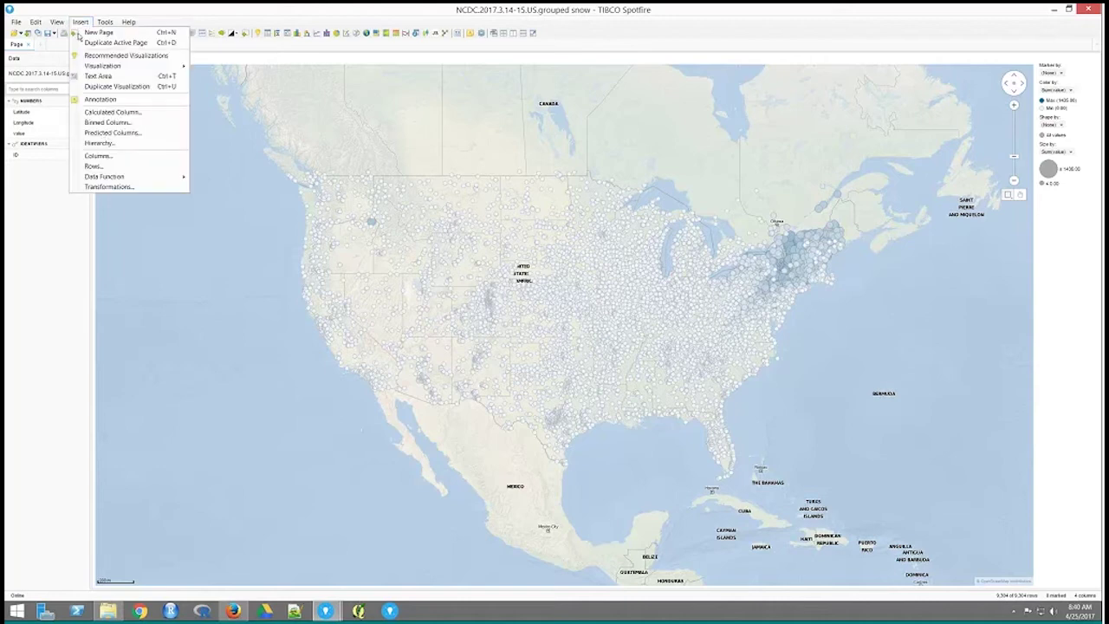
mouse_move(121, 177)
click(208, 190)
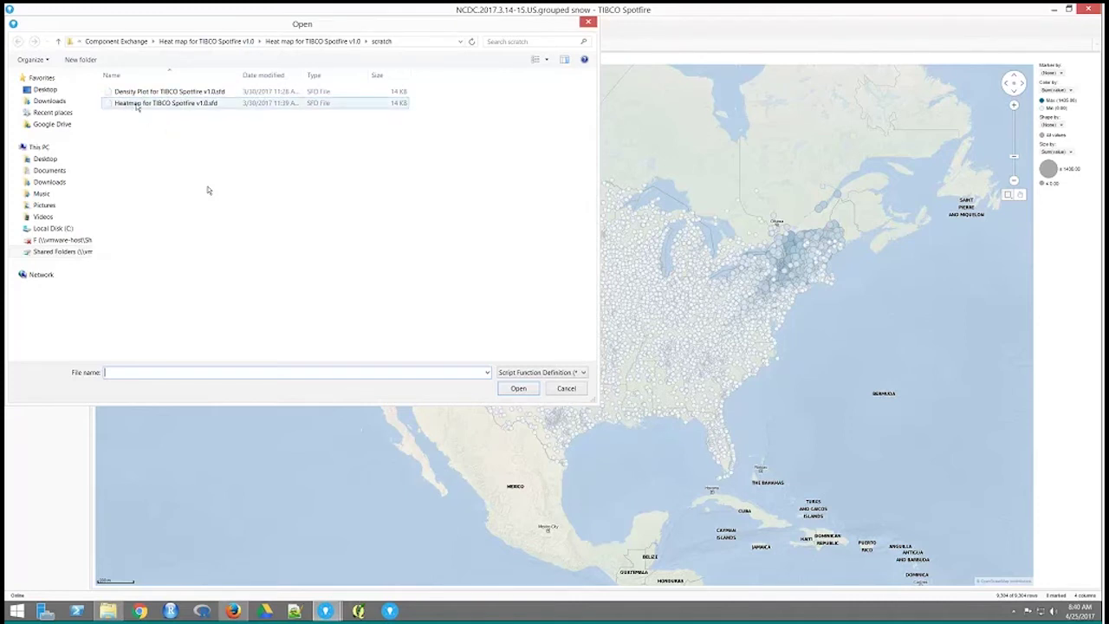
click(251, 104)
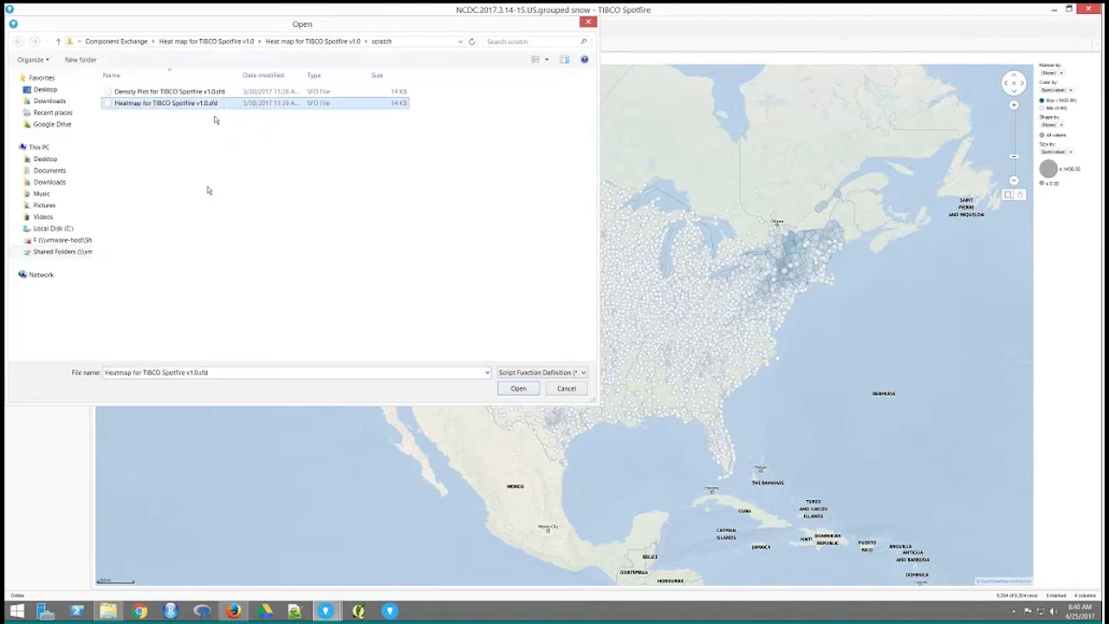
click(513, 389)
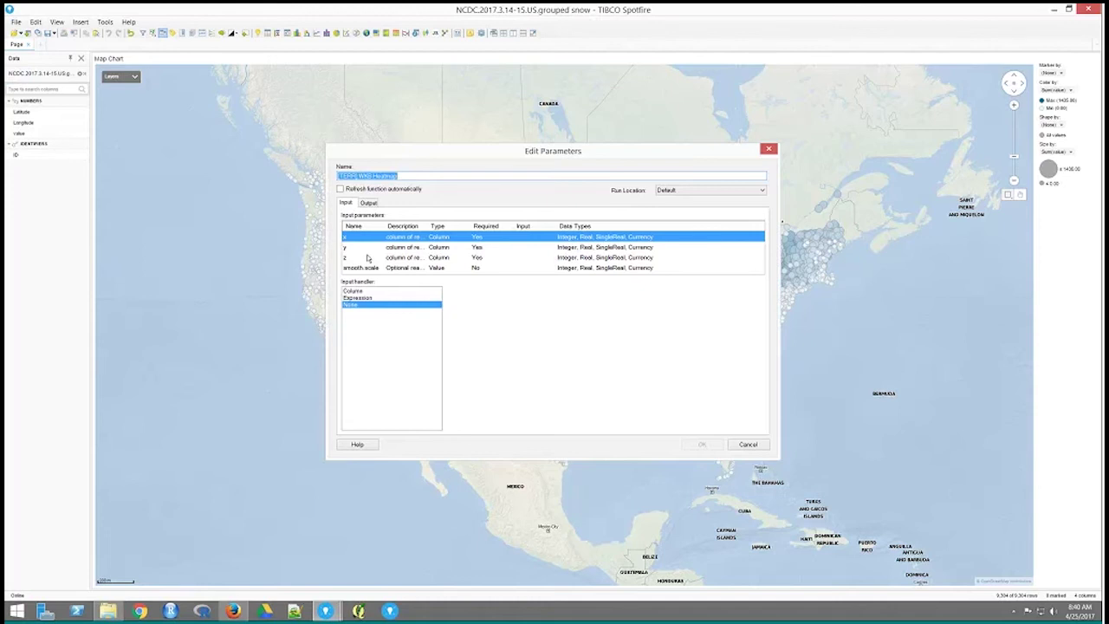
Feed parameters x, y and z from data columns, with x as Longitude and z as value
click(353, 291)
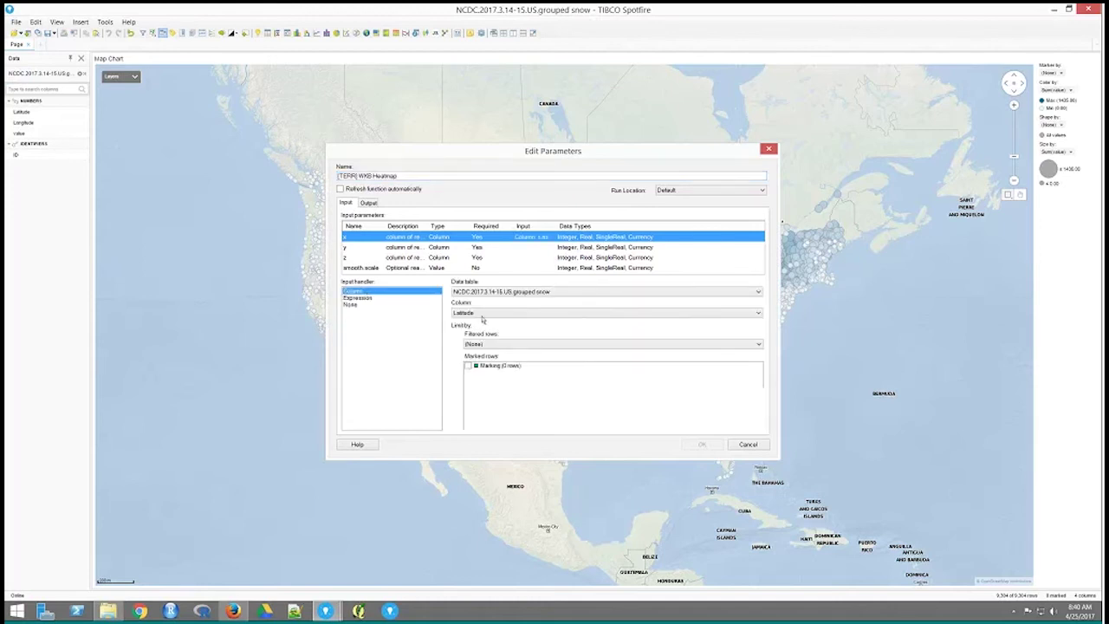
click(469, 312)
click(469, 329)
click(350, 247)
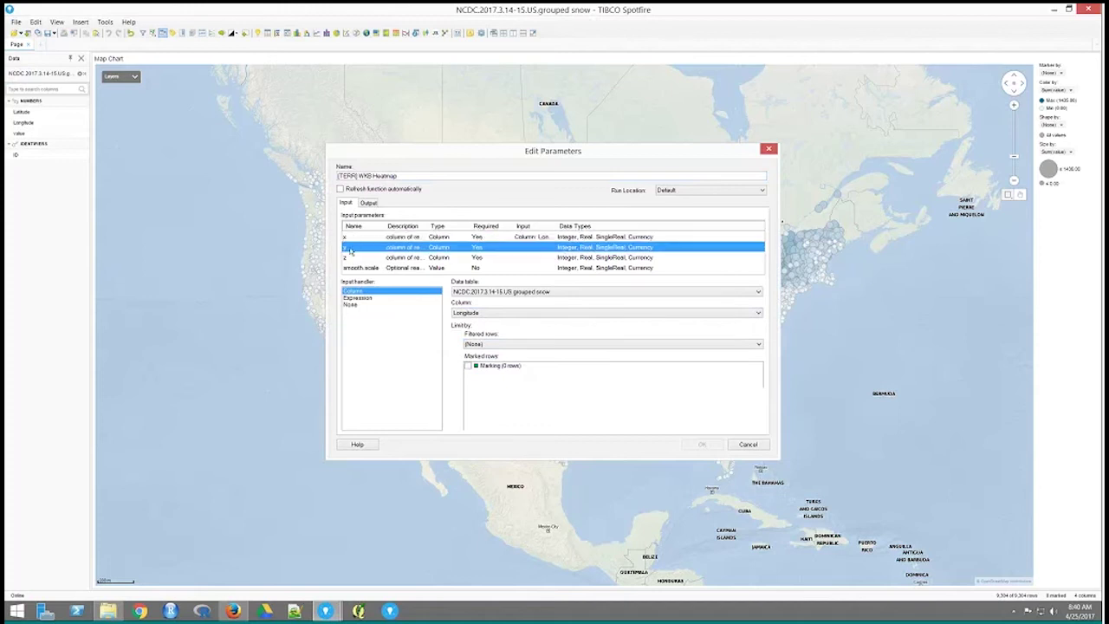
click(353, 291)
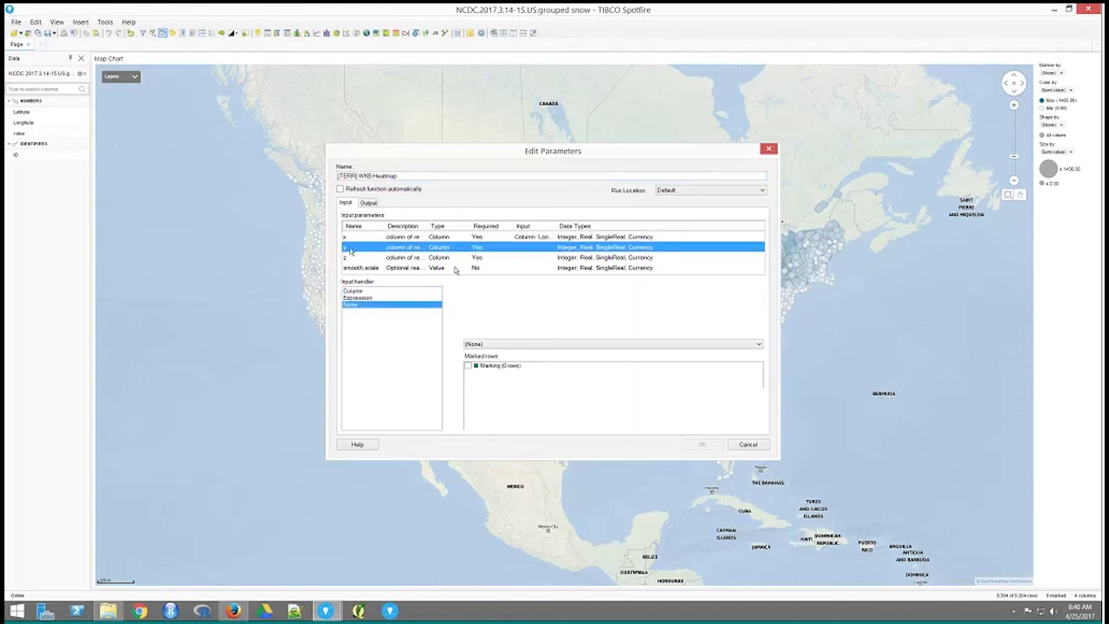
click(350, 257)
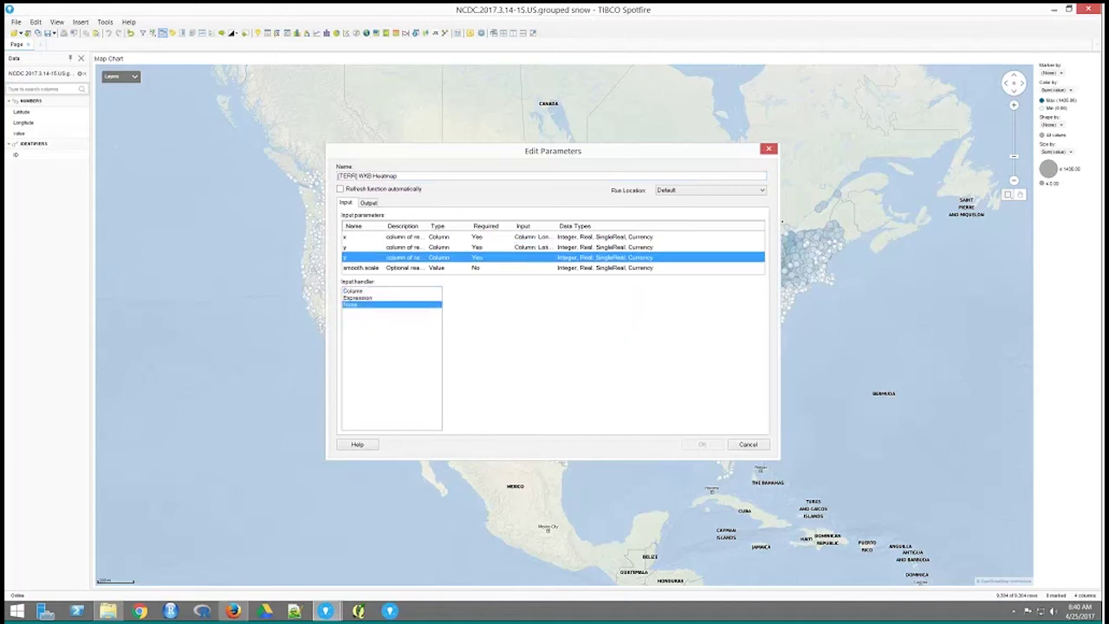
click(352, 291)
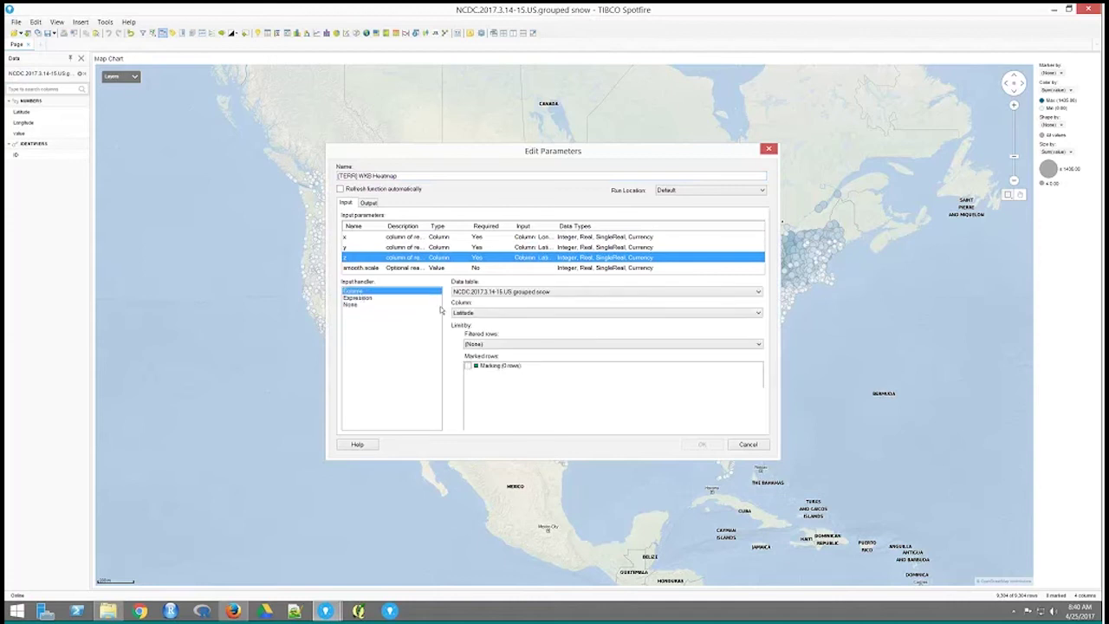
click(458, 313)
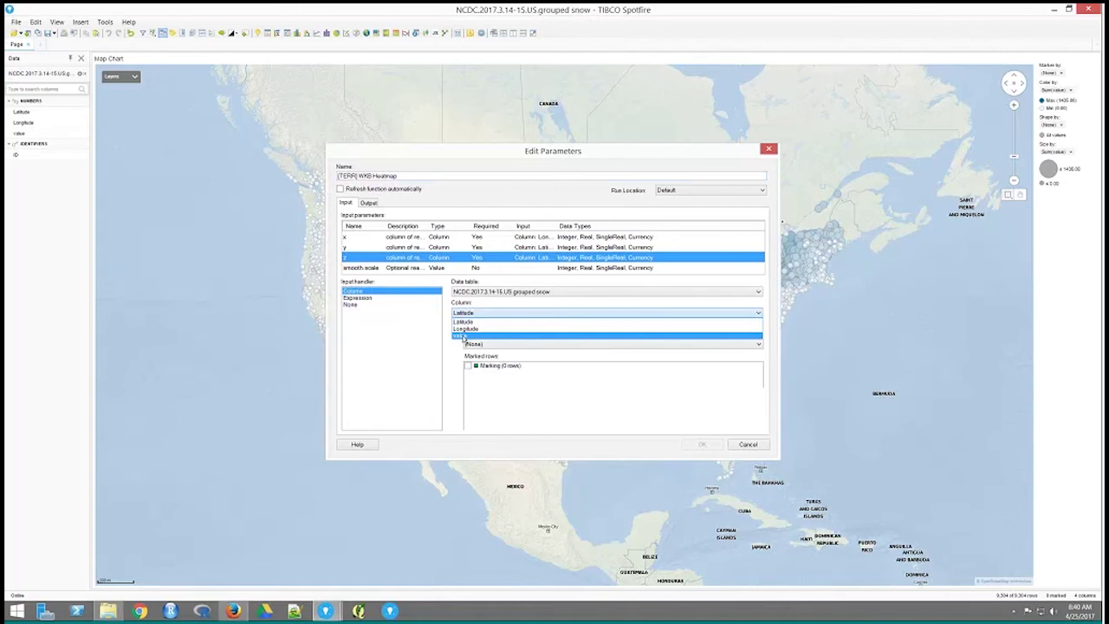
click(461, 336)
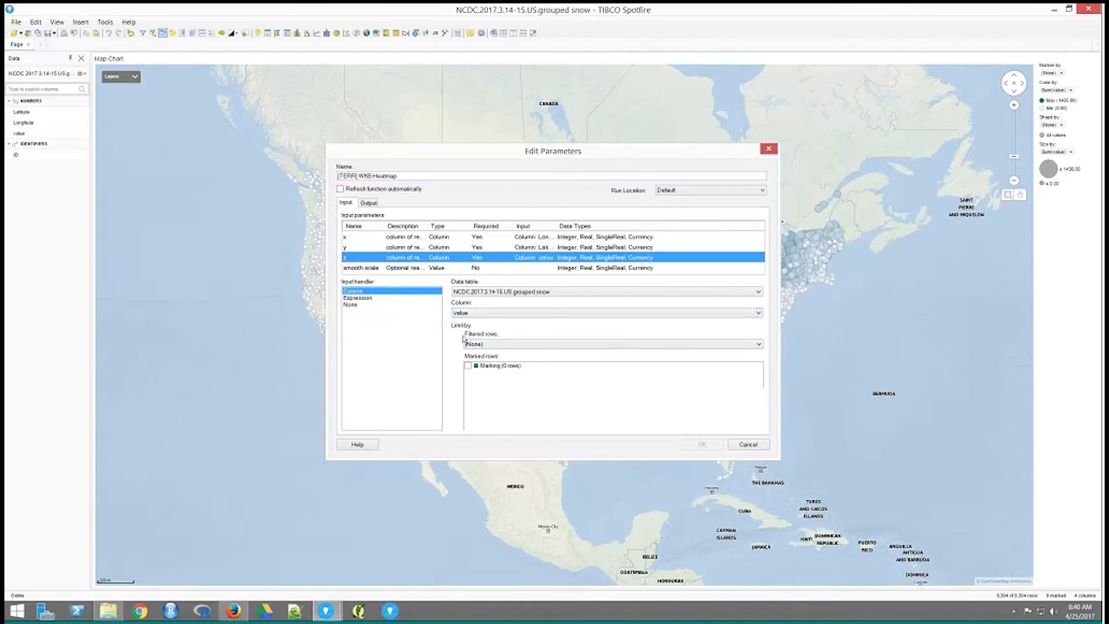
Take smooth.scale from a new Real document property 'smoothing' set to 0.2
click(377, 268)
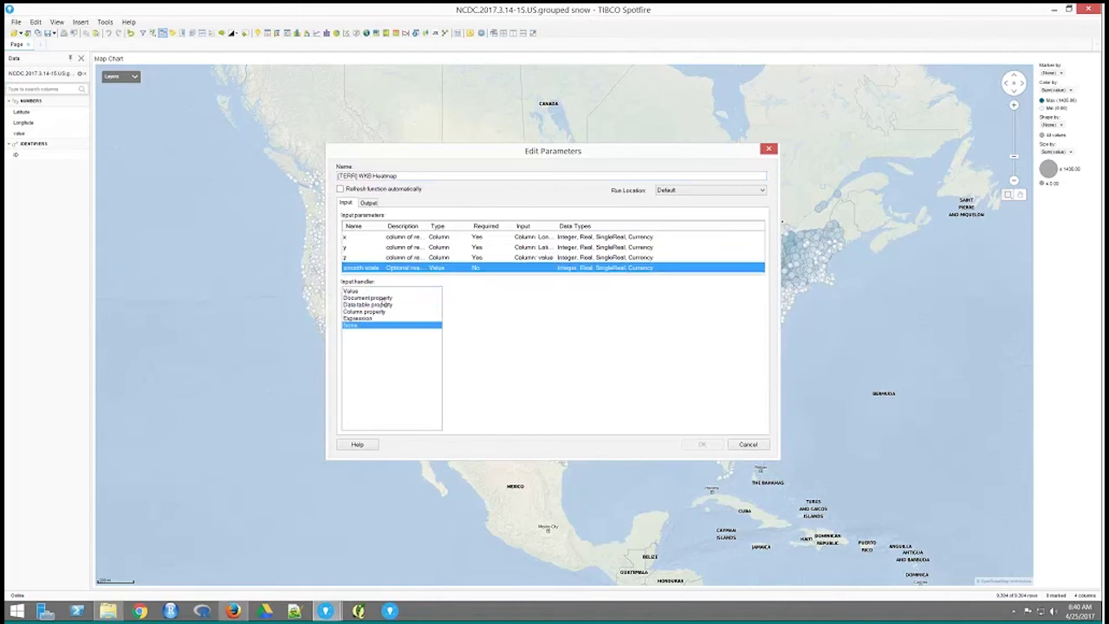
click(382, 299)
click(753, 310)
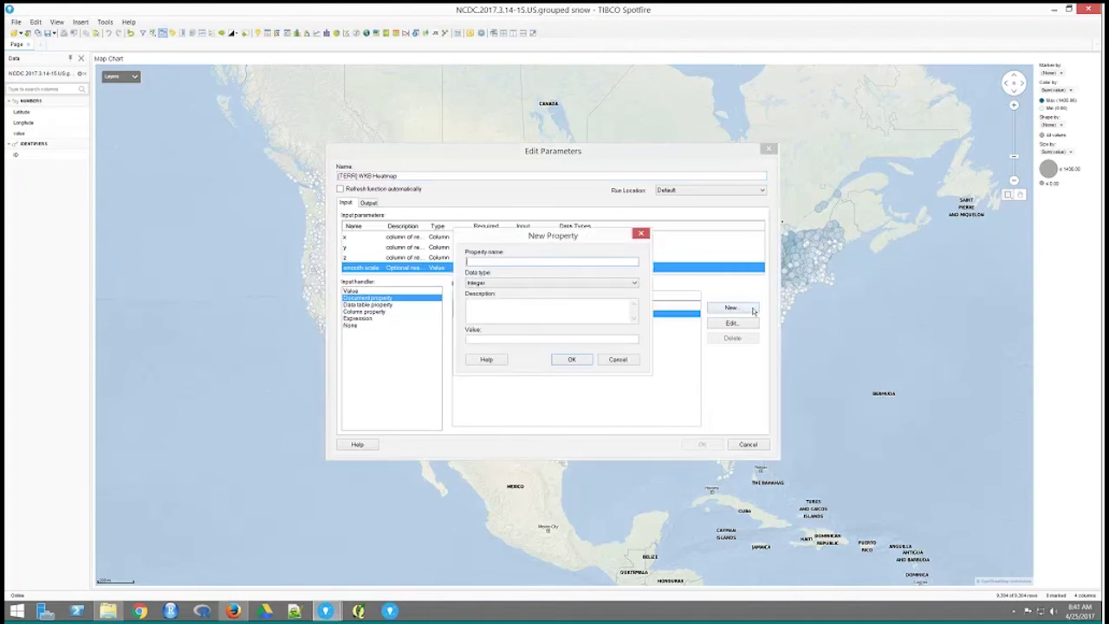
text(smoothing)
click(570, 285)
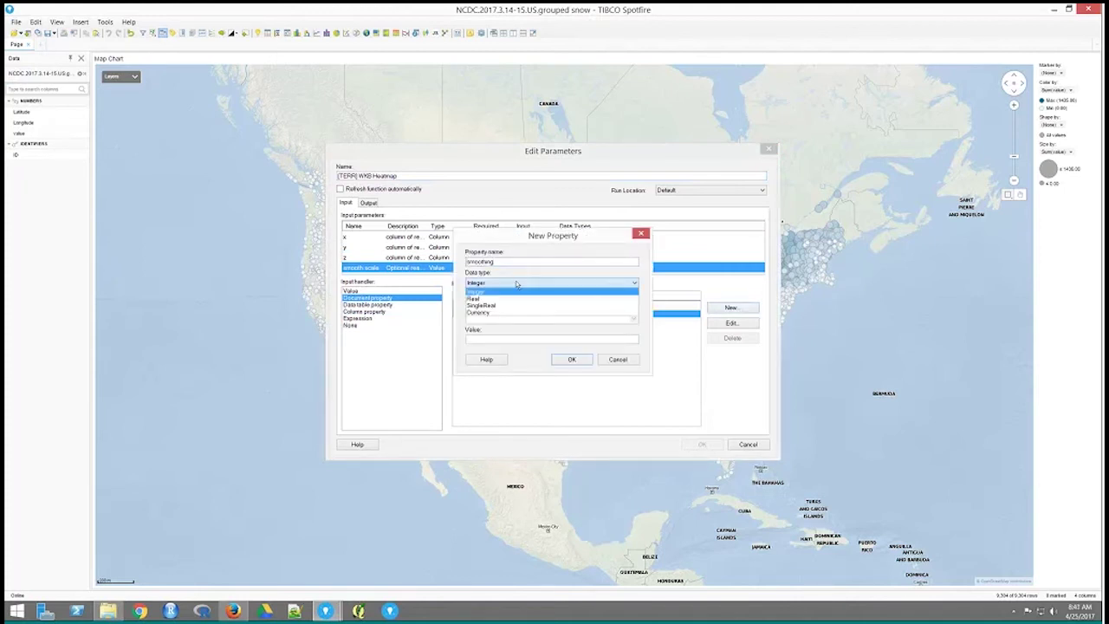
click(483, 309)
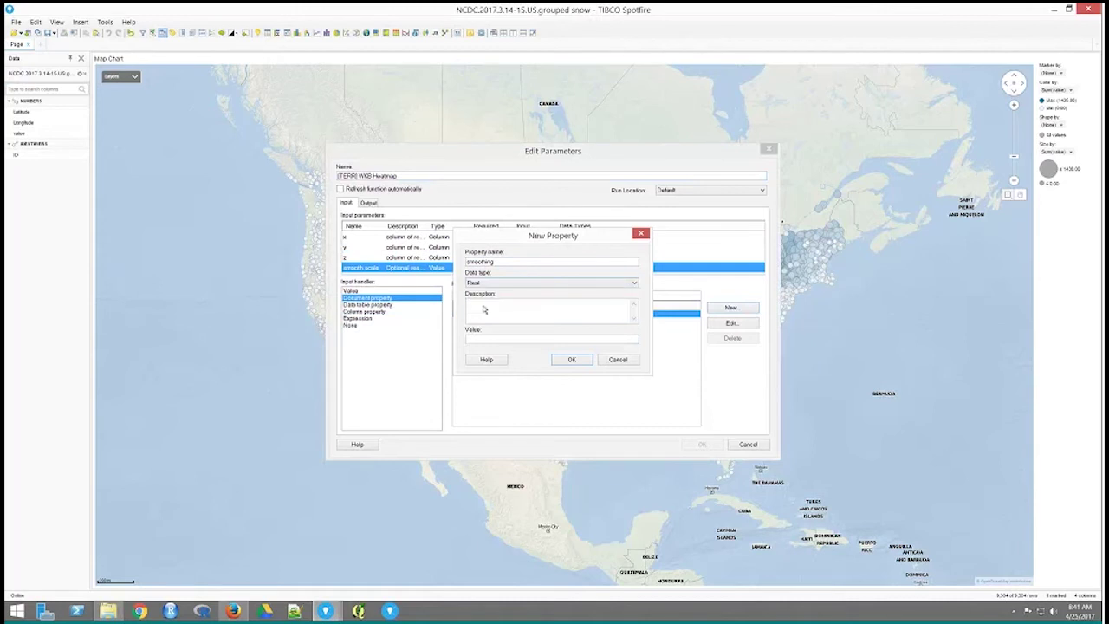
key(Tab)
key(Tab)
text(0.2)
click(576, 360)
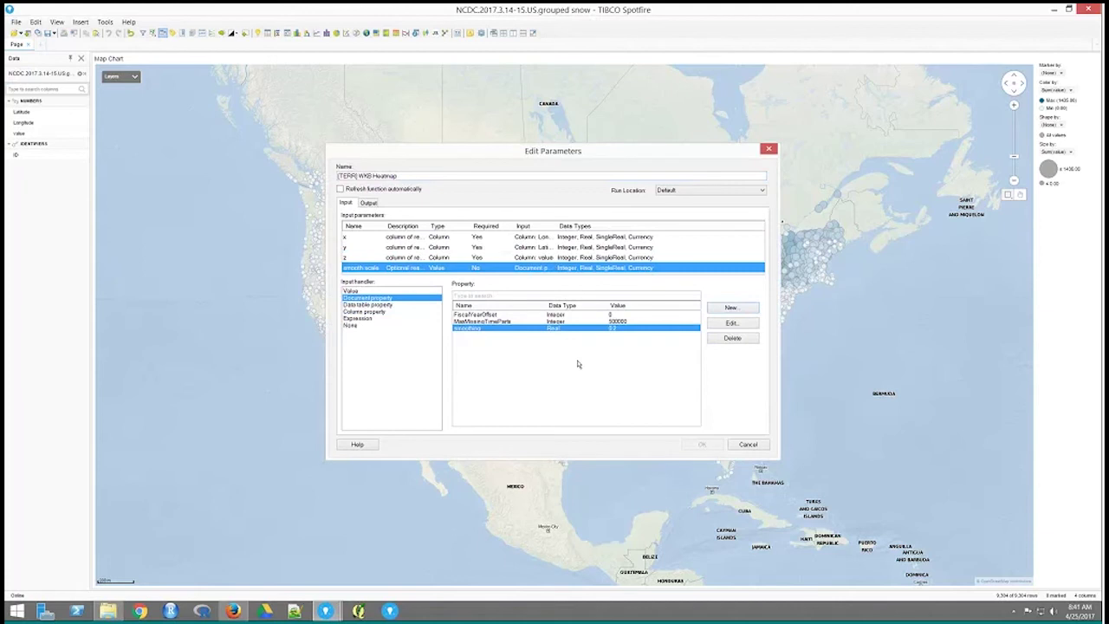
Send the Heatmap, Contours and MajorContours outputs to data tables and run the function
click(370, 202)
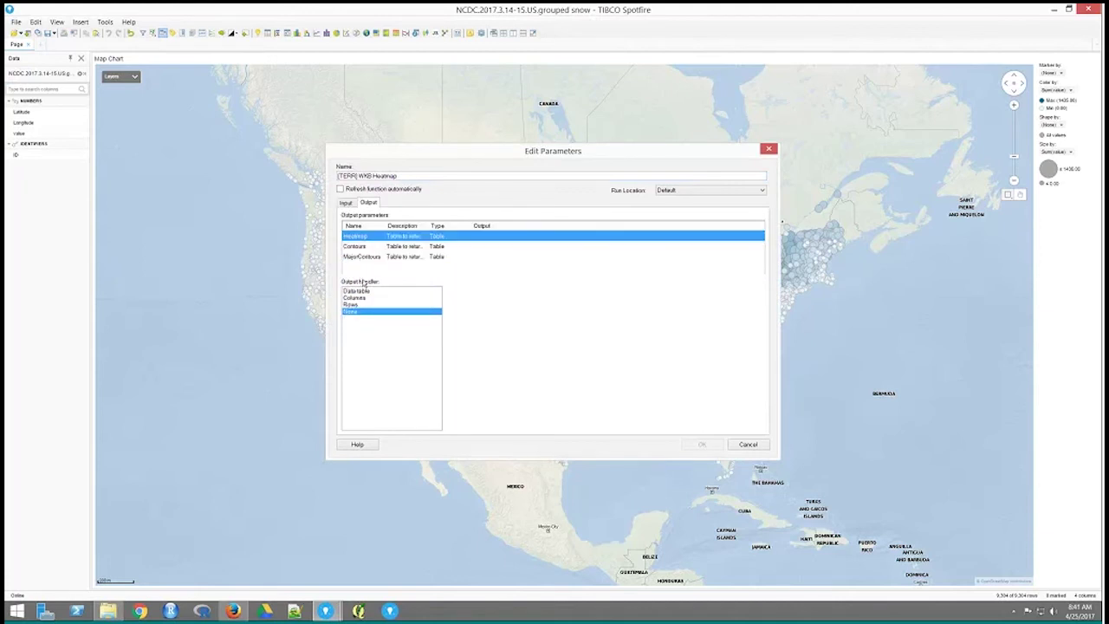
click(356, 290)
click(363, 248)
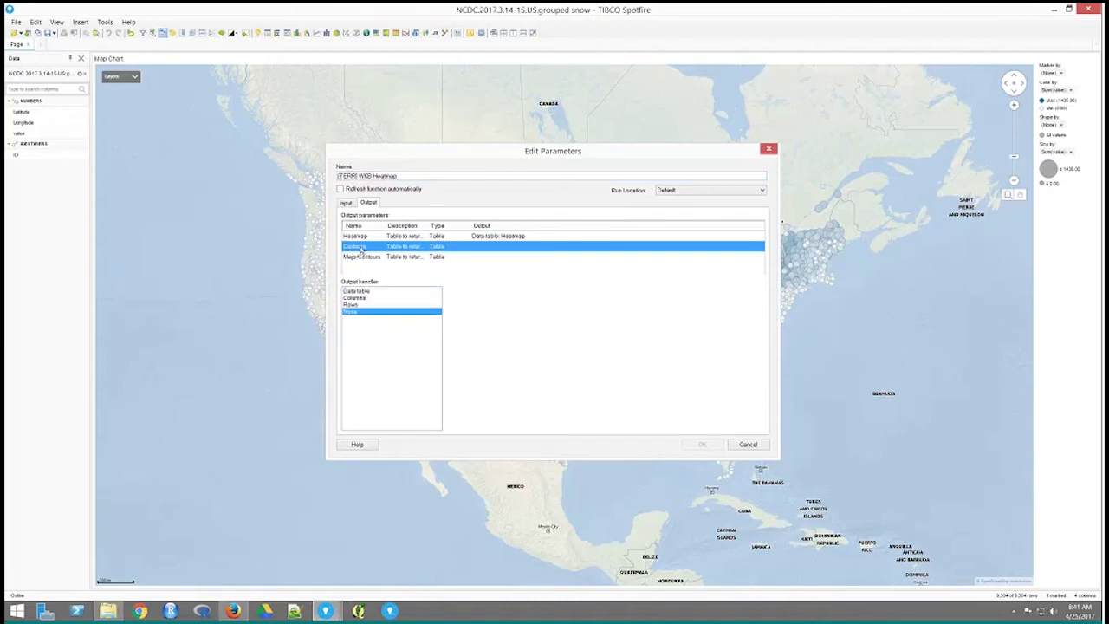
click(358, 292)
click(362, 257)
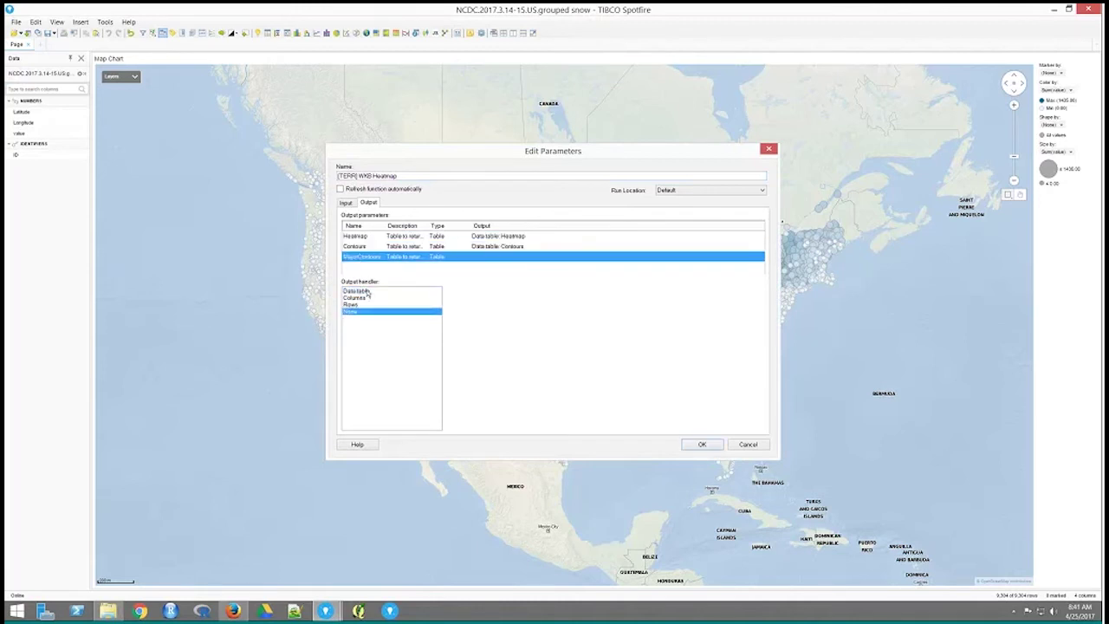
click(357, 291)
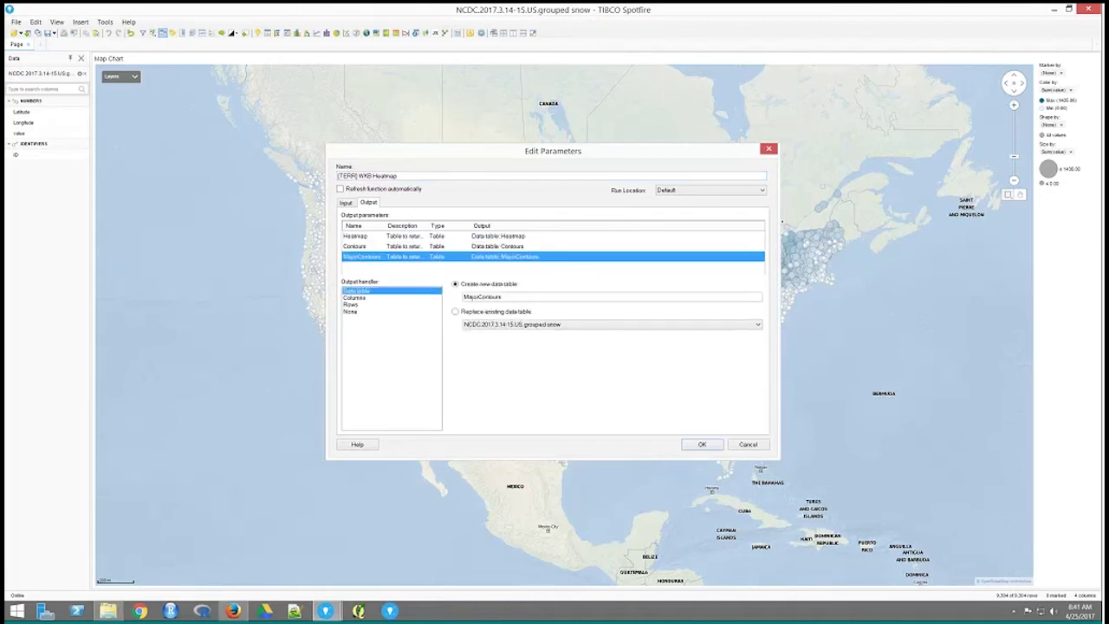
click(703, 444)
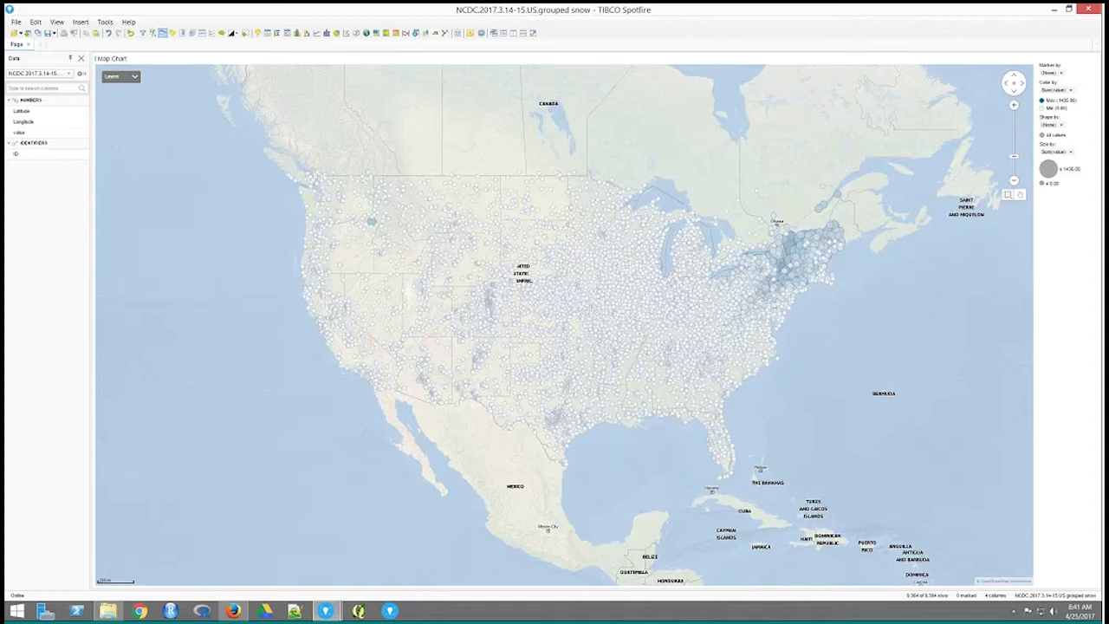
Drag the Heatmap table's Geometry column onto the map as a new feature layer
click(52, 74)
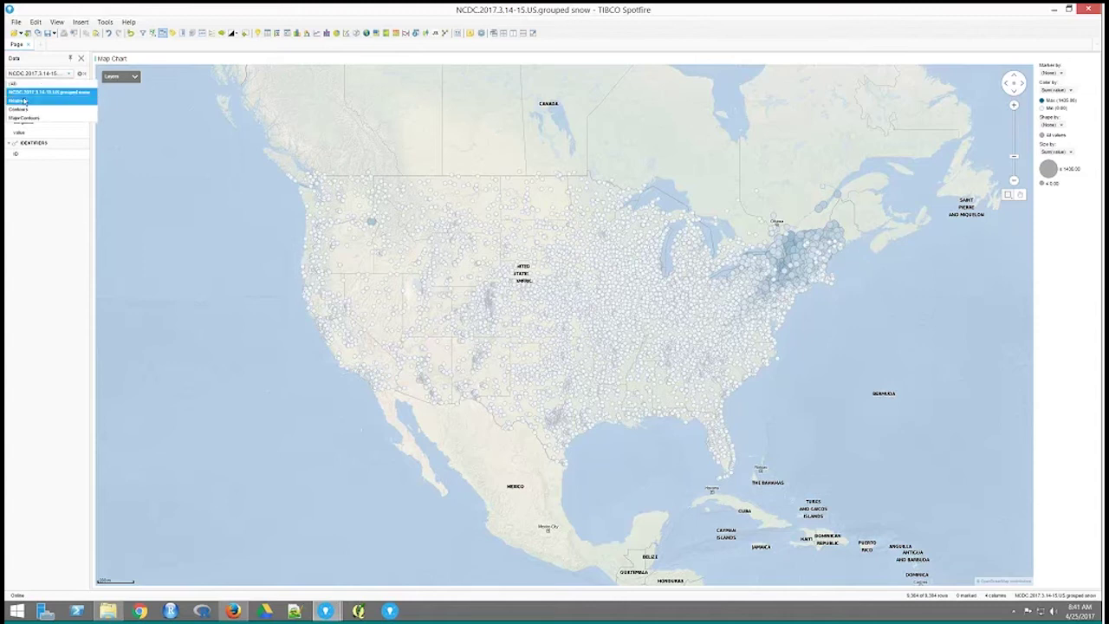
click(24, 102)
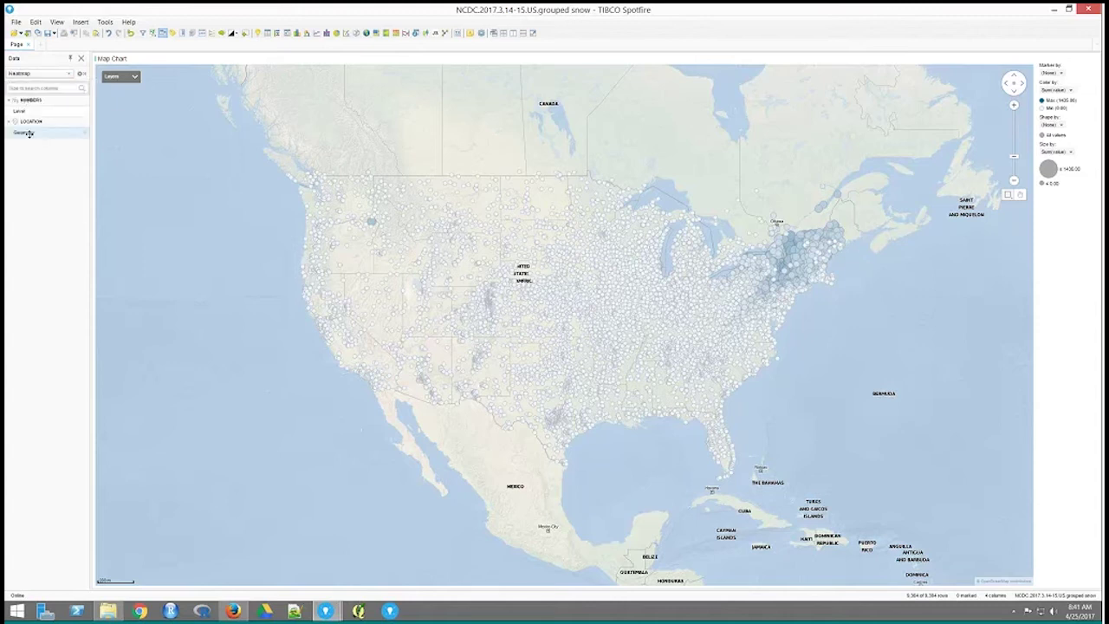
drag(24, 131, 618, 330)
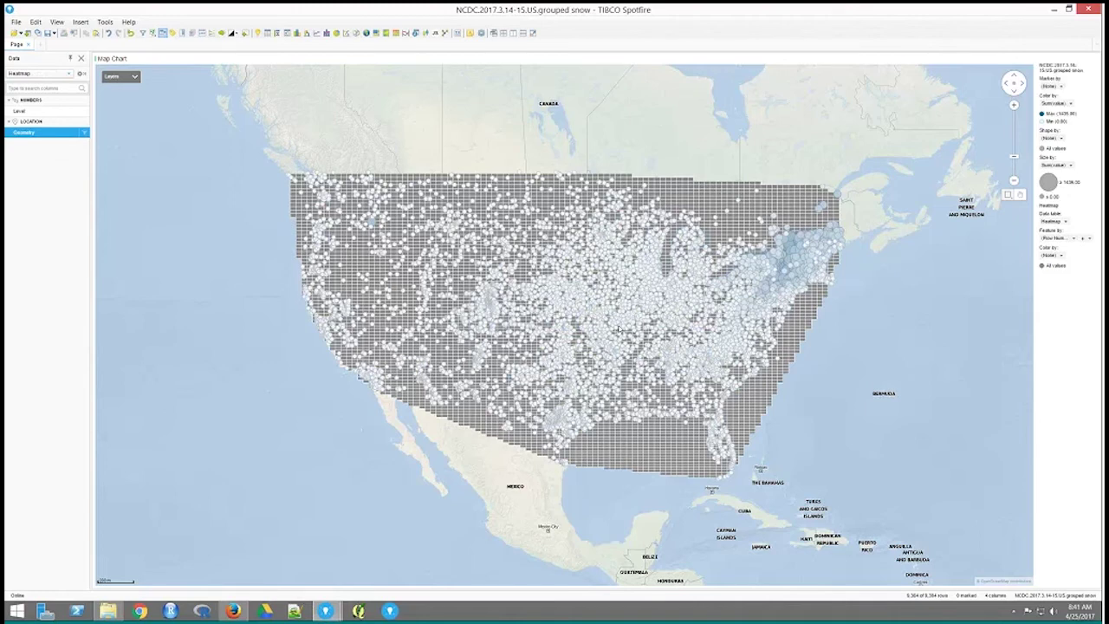
Remove the Heatmap layer's grid cell borders and make the layer more transparent
click(135, 77)
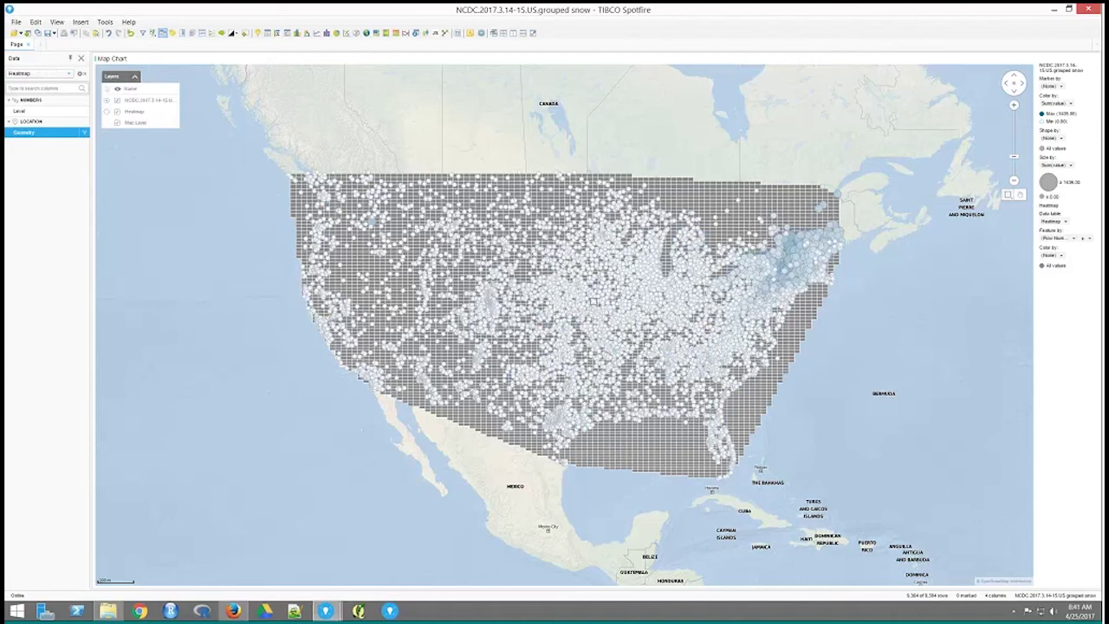
right_click(137, 112)
click(191, 121)
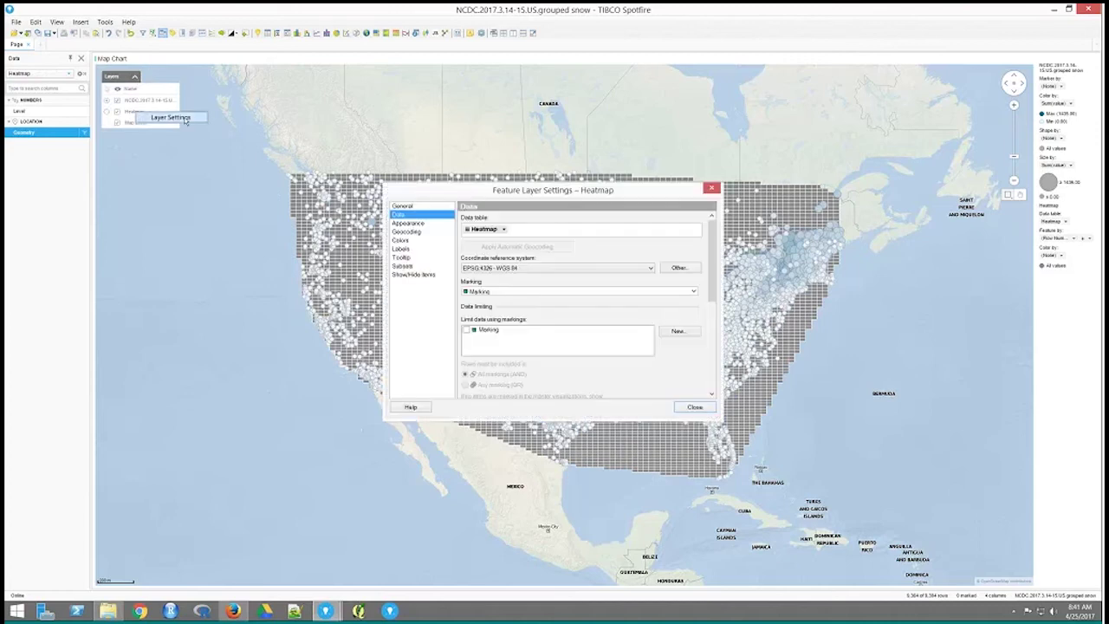
drag(483, 190, 238, 212)
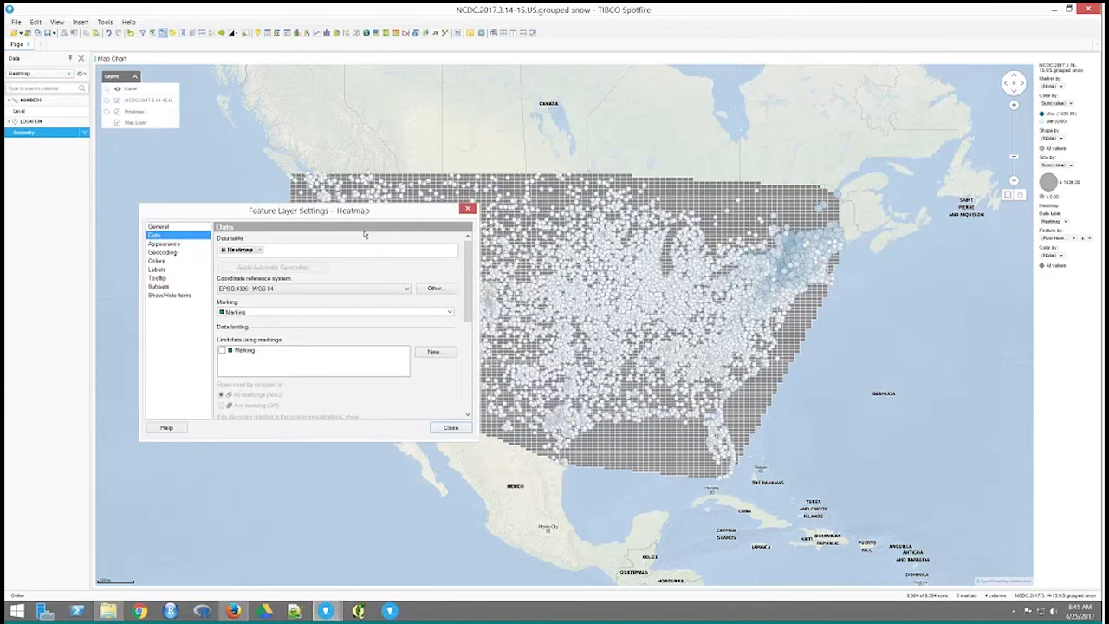
click(173, 245)
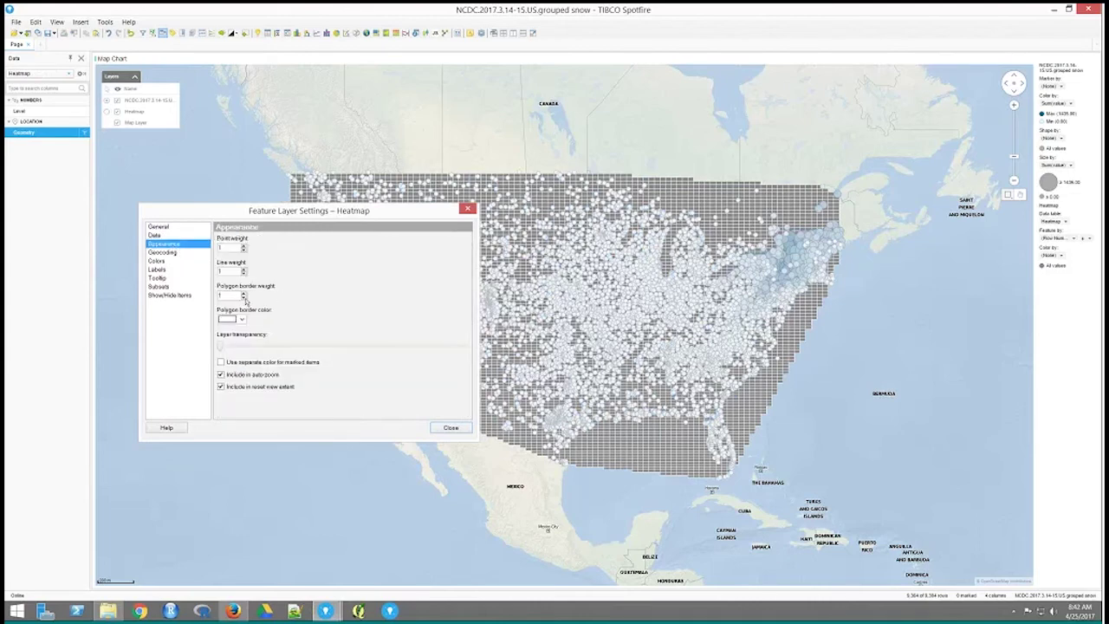
click(244, 298)
click(244, 299)
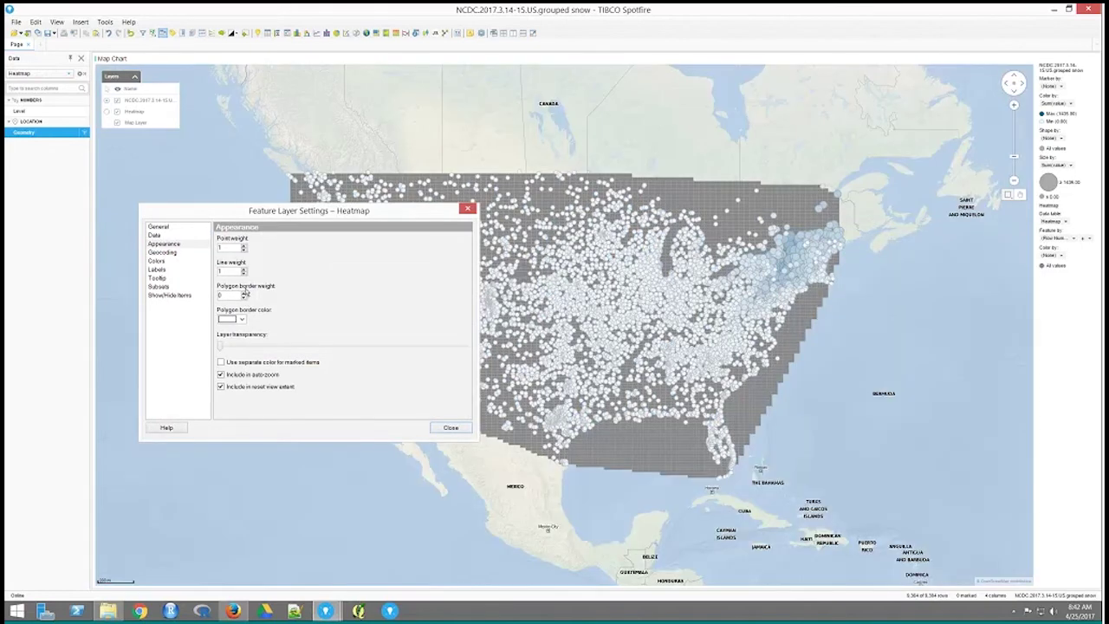
drag(233, 340, 296, 346)
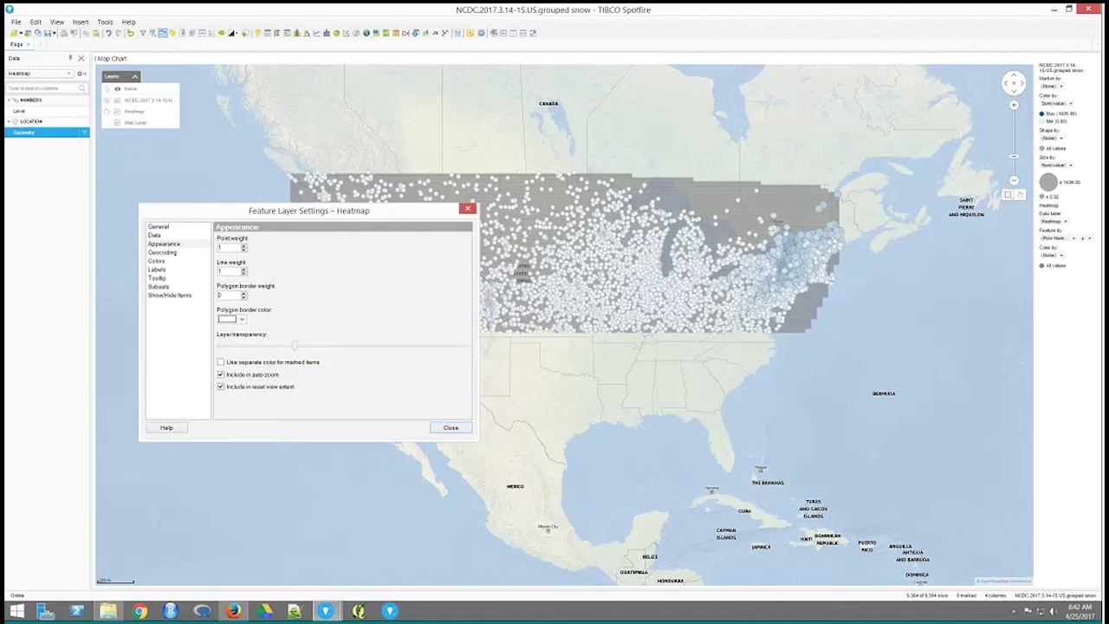
Colour the Heatmap layer by Sum(Level)
click(157, 269)
click(161, 261)
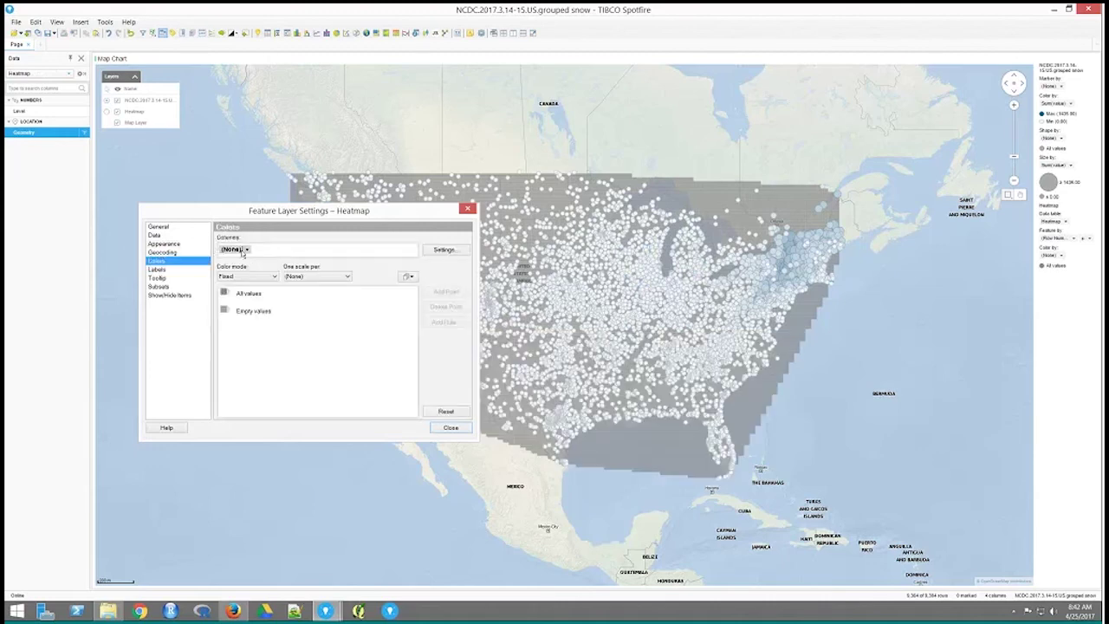
click(243, 251)
click(240, 318)
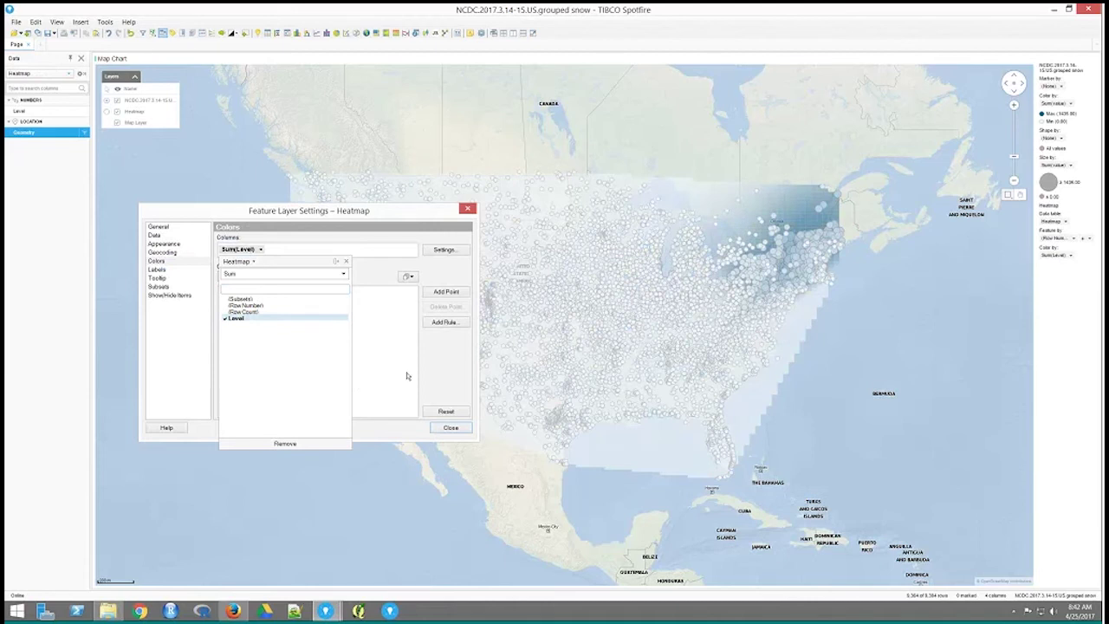
click(448, 420)
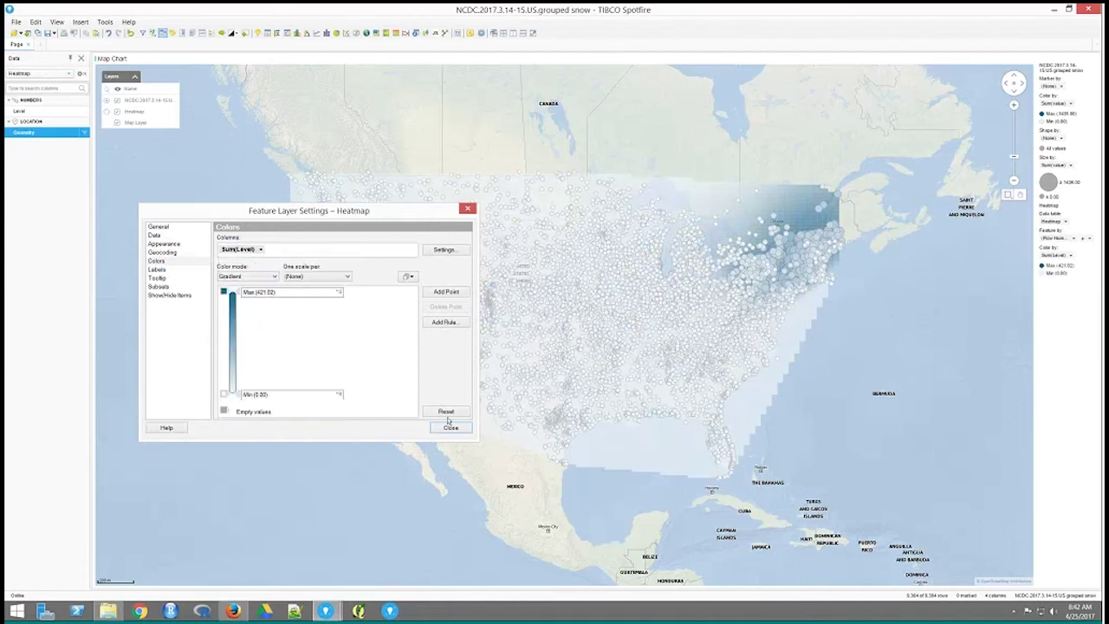
click(449, 426)
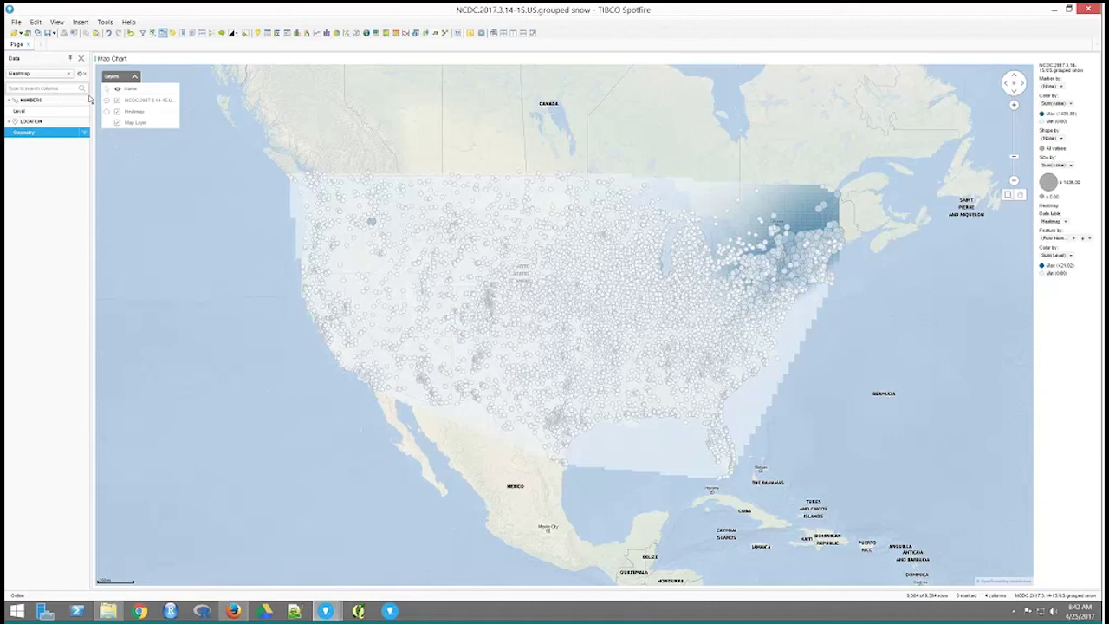
Filter Level to above 4.76 and hide the station points layer
click(84, 113)
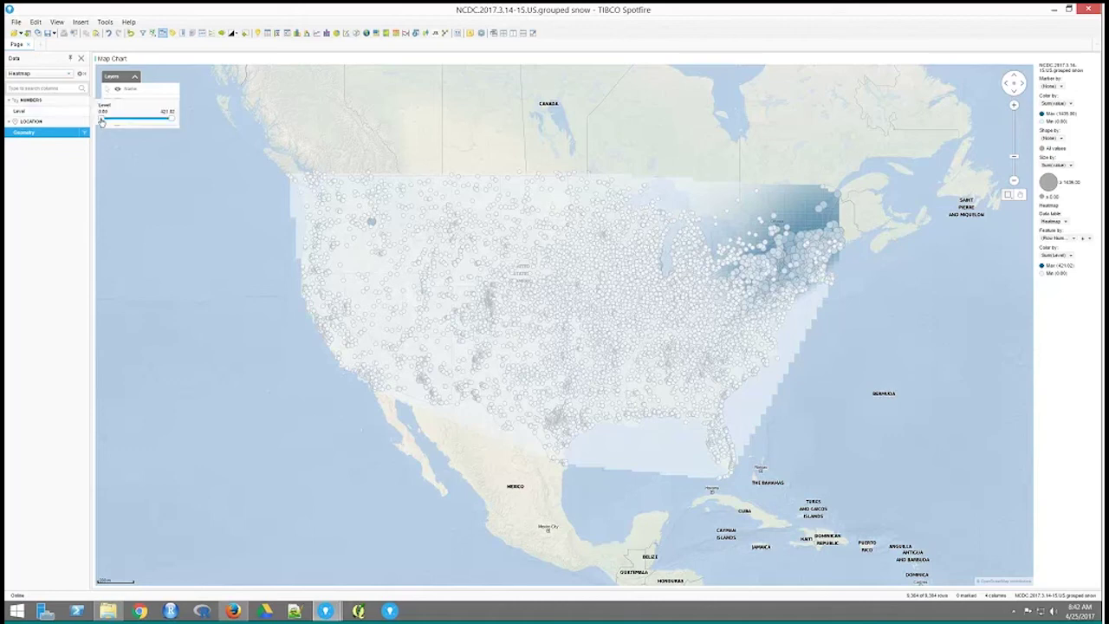
drag(102, 122, 102, 122)
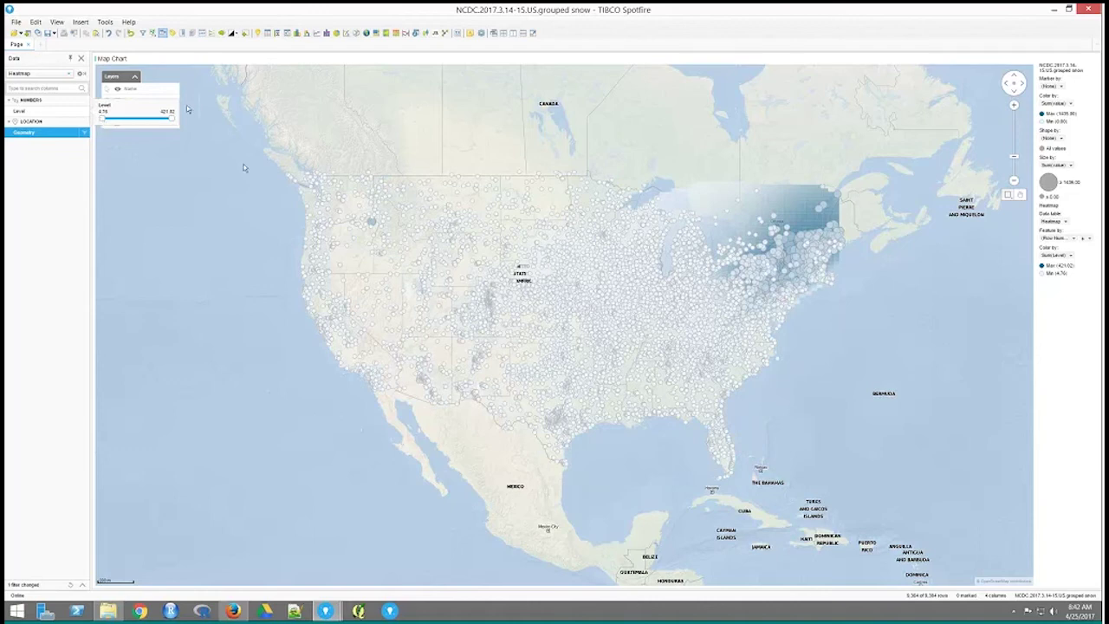
mouse_move(119, 102)
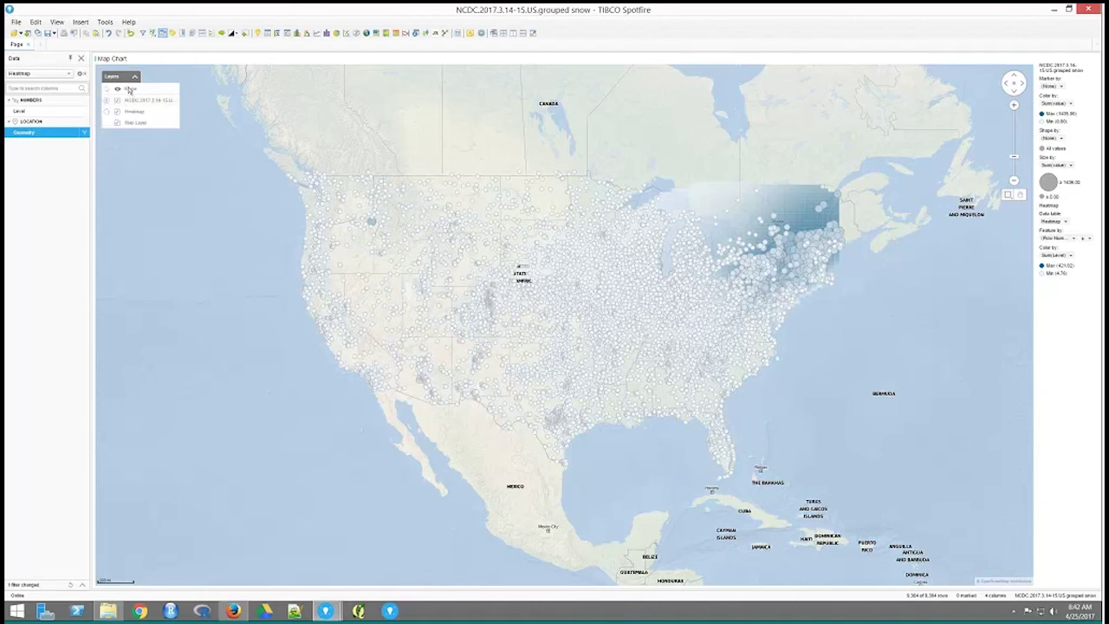
click(118, 101)
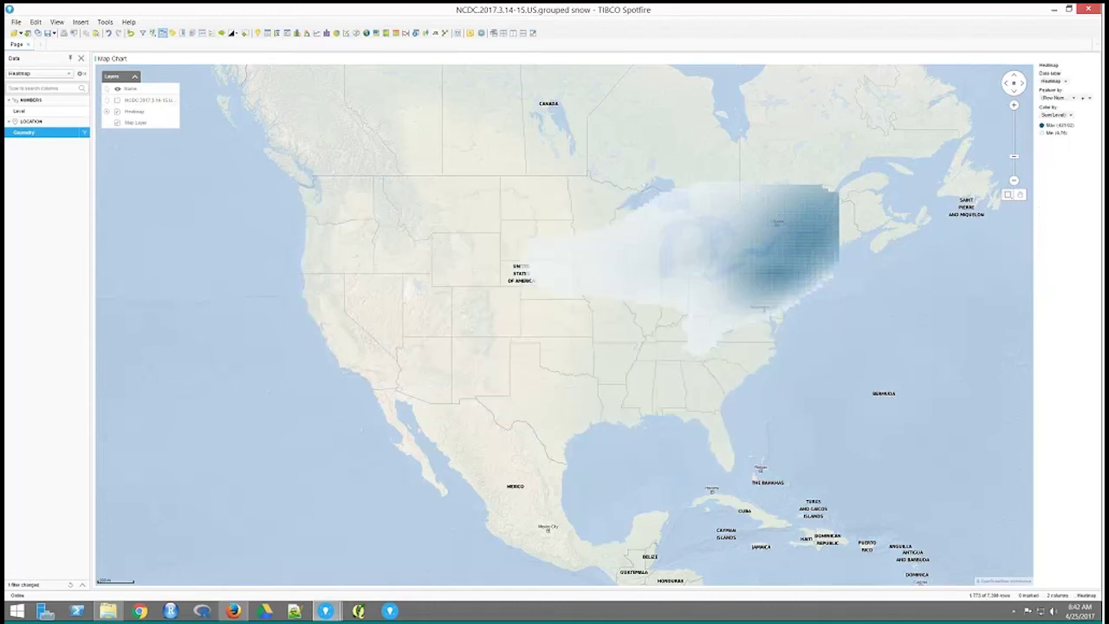
Add the Contours table's Geometry to the map as a new layer
click(39, 73)
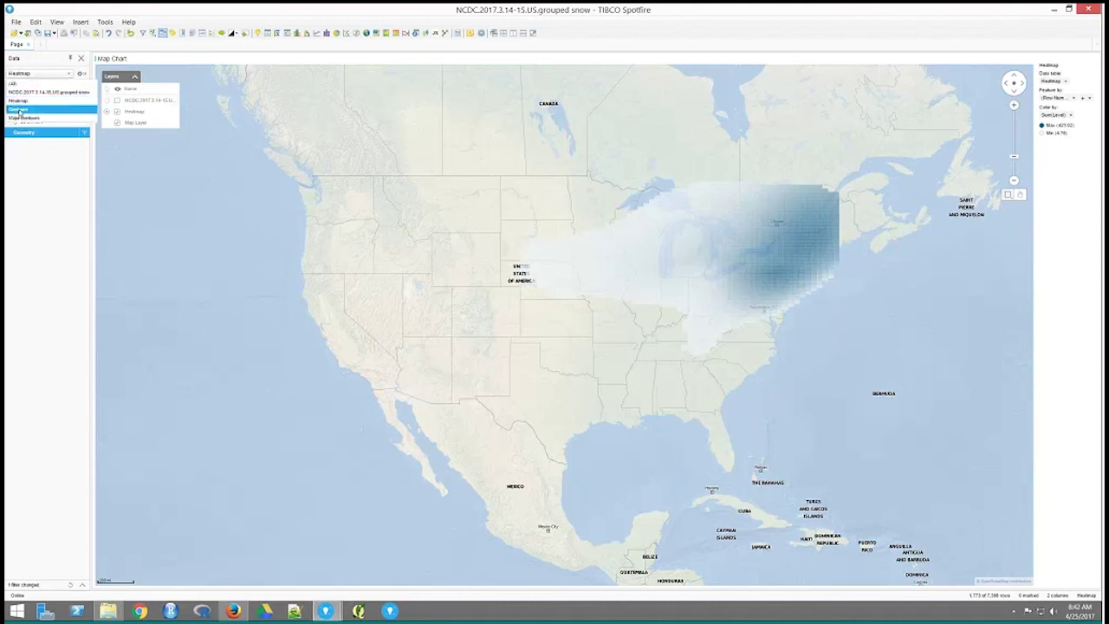
click(19, 110)
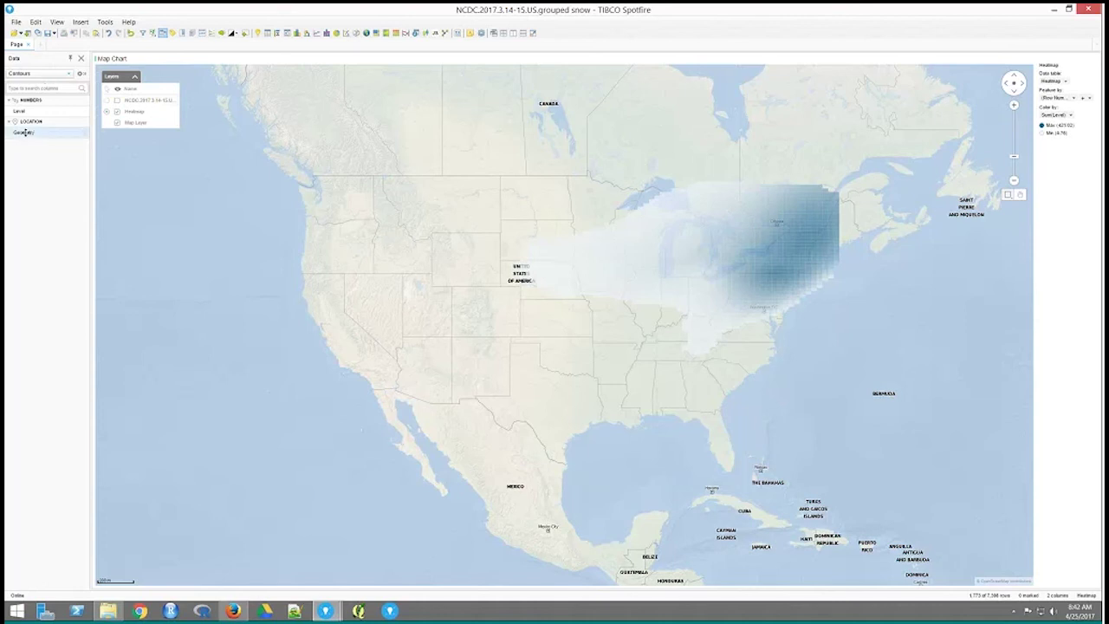
mouse_move(24, 132)
mouse_down()
mouse_move(32, 156)
mouse_move(97, 184)
mouse_move(318, 249)
mouse_move(346, 286)
mouse_move(546, 408)
mouse_move(595, 356)
mouse_move(602, 330)
mouse_up()
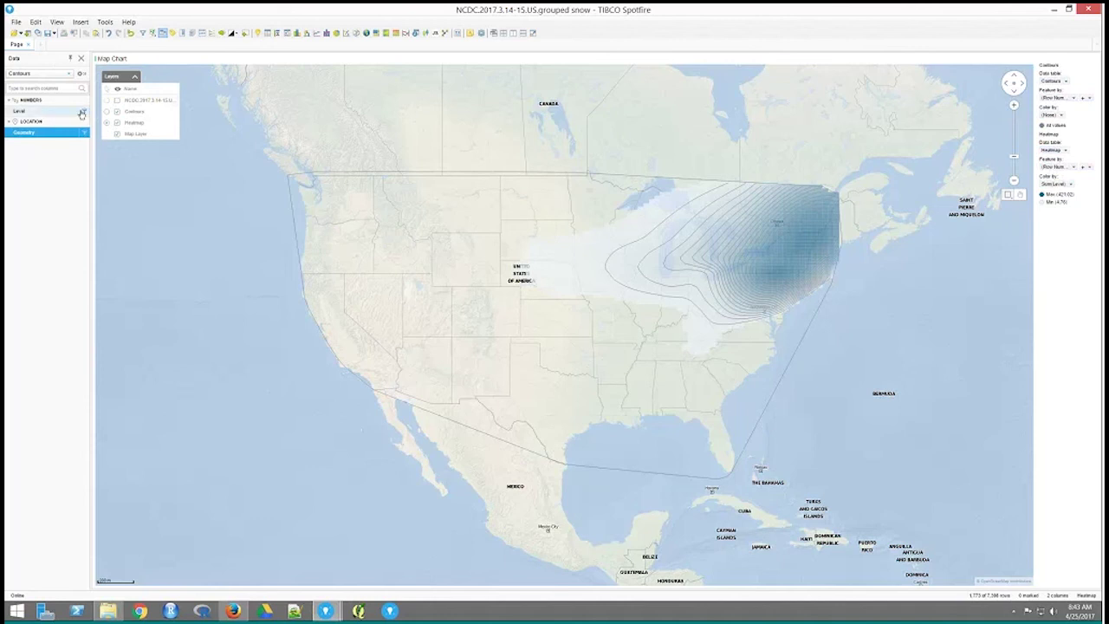
Exclude empty Level values in the Level filter to remove the outline
click(83, 114)
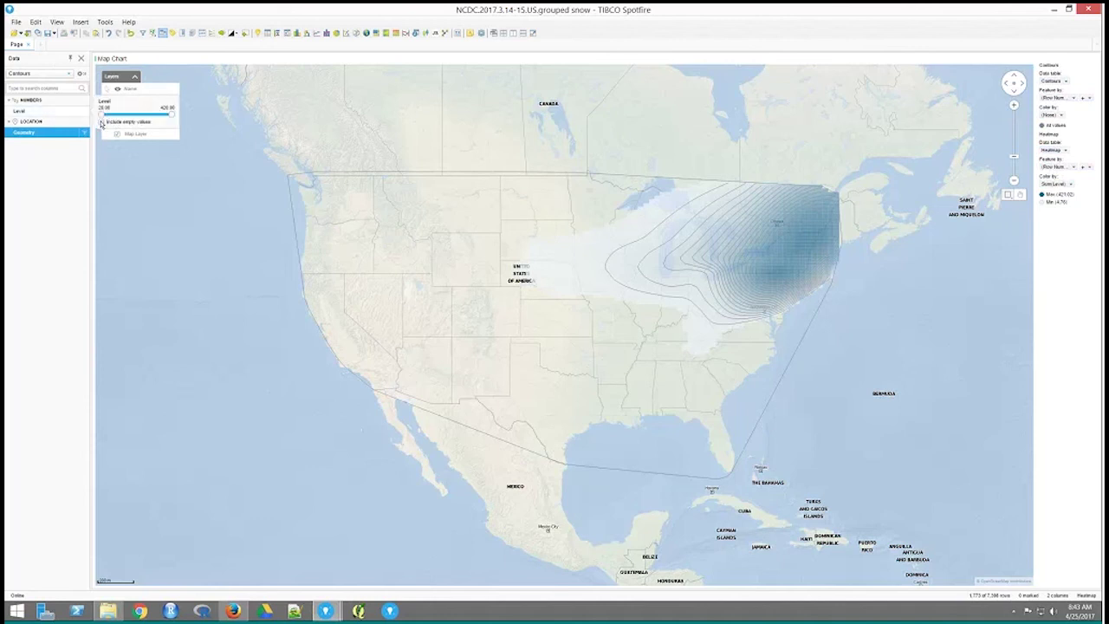
click(101, 122)
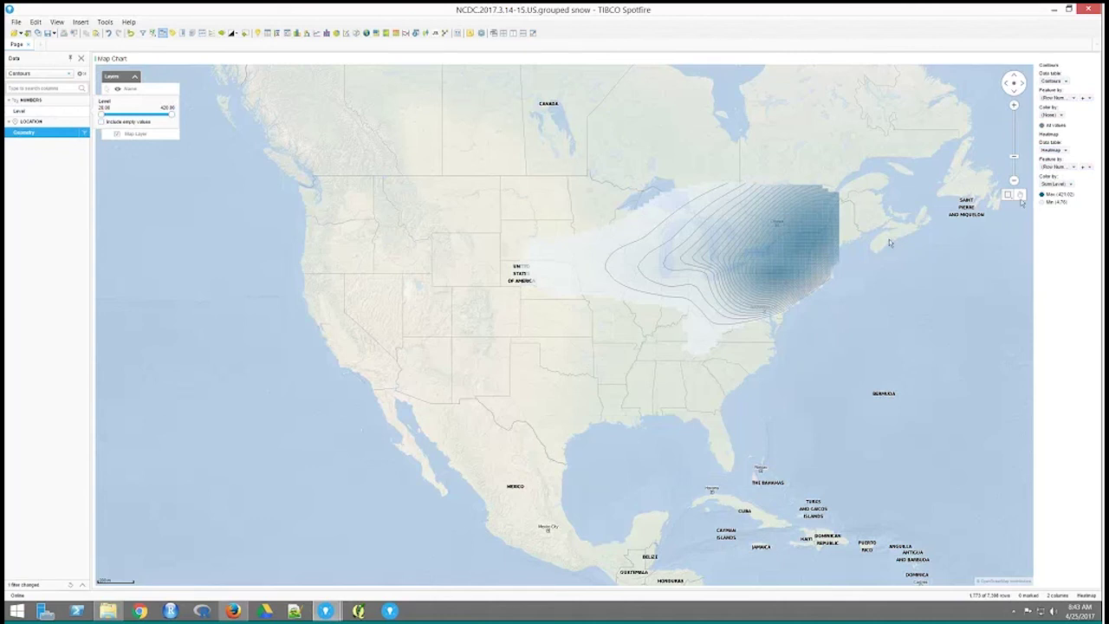
click(815, 281)
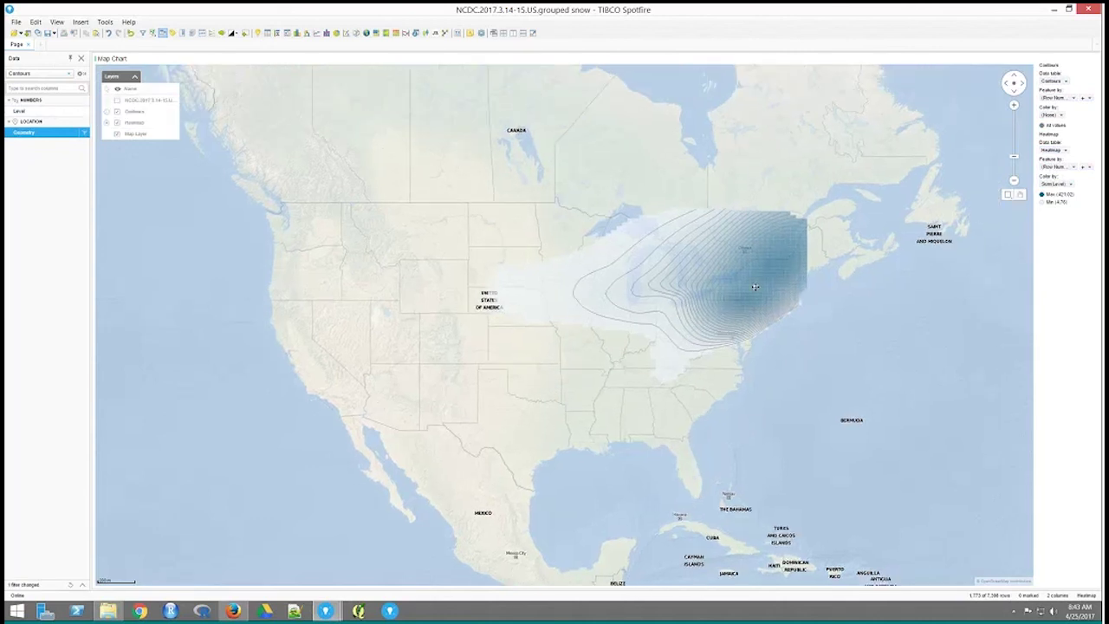
Add the MajorContours Geometry as a map layer, excluding empty Level values
click(26, 75)
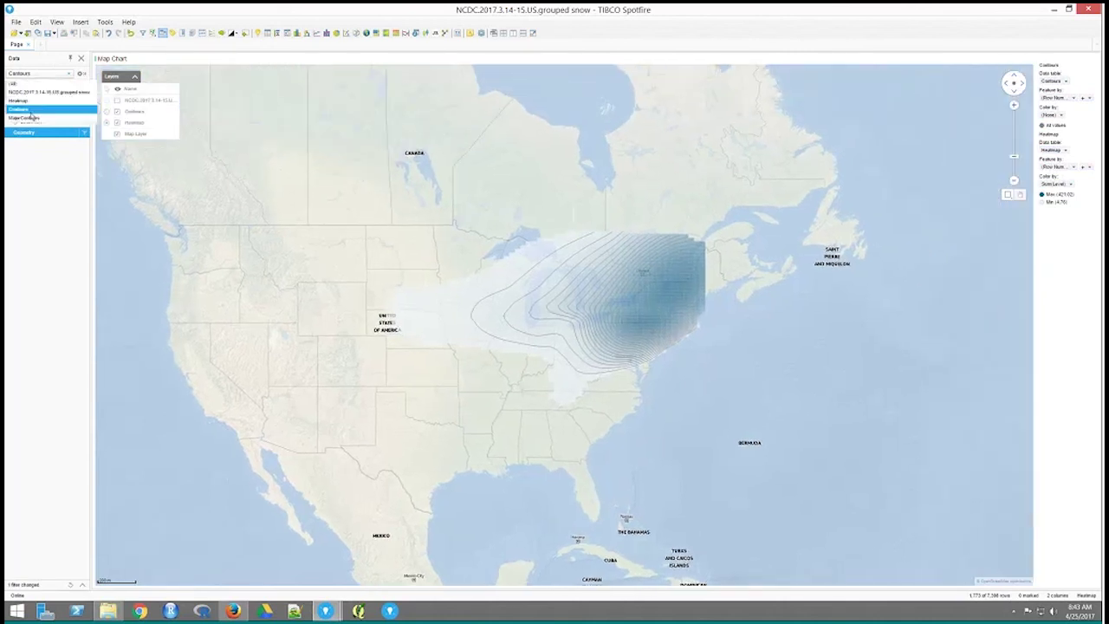
click(30, 117)
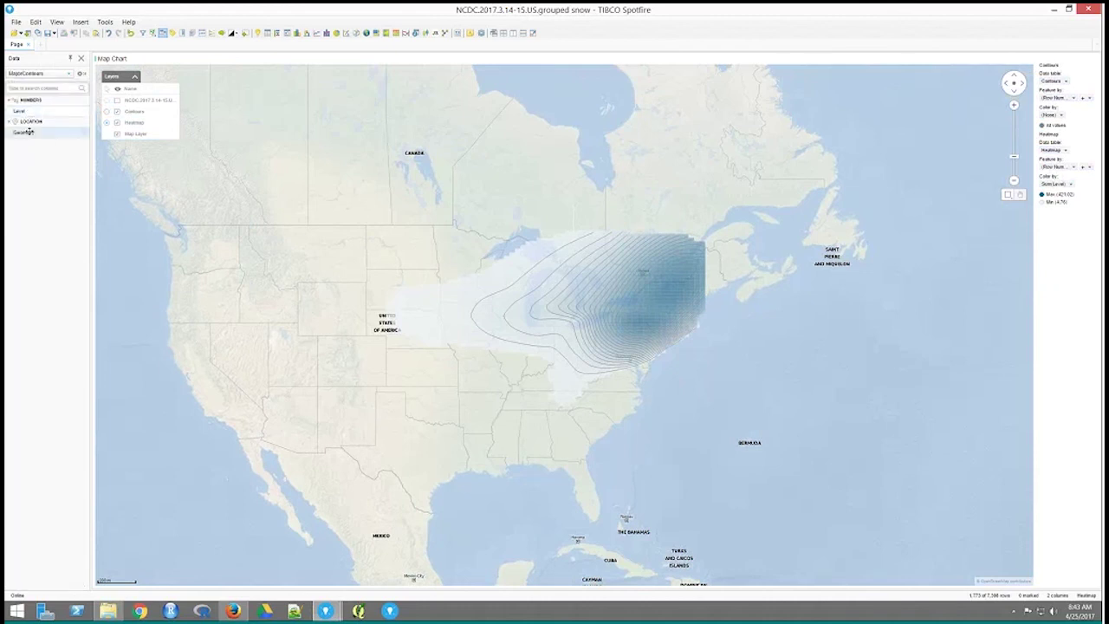
drag(28, 132, 606, 329)
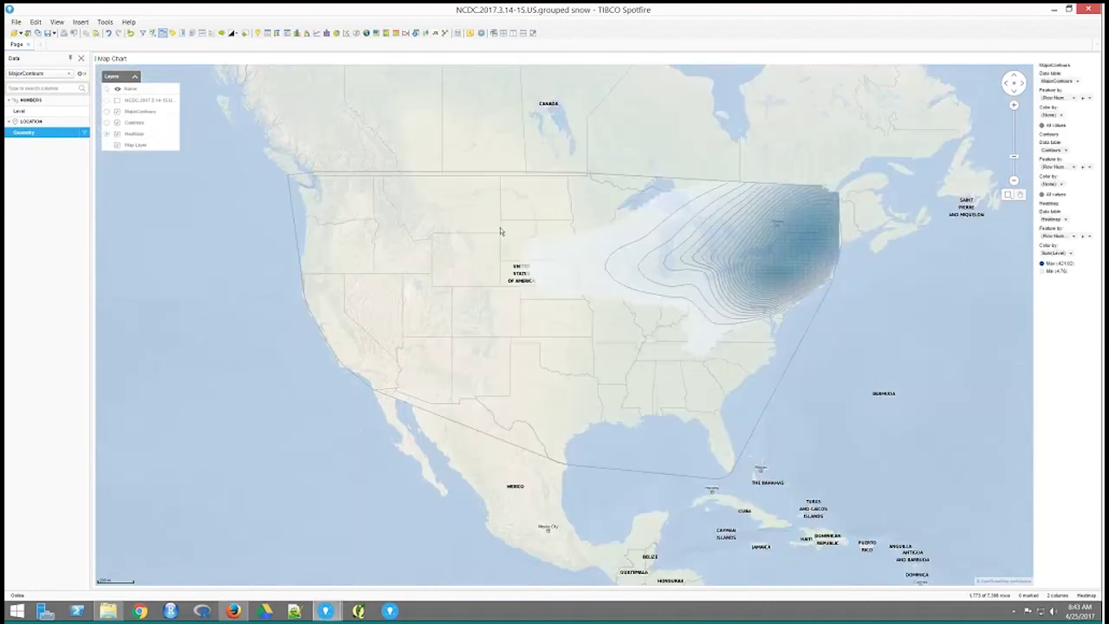
drag(88, 114, 99, 130)
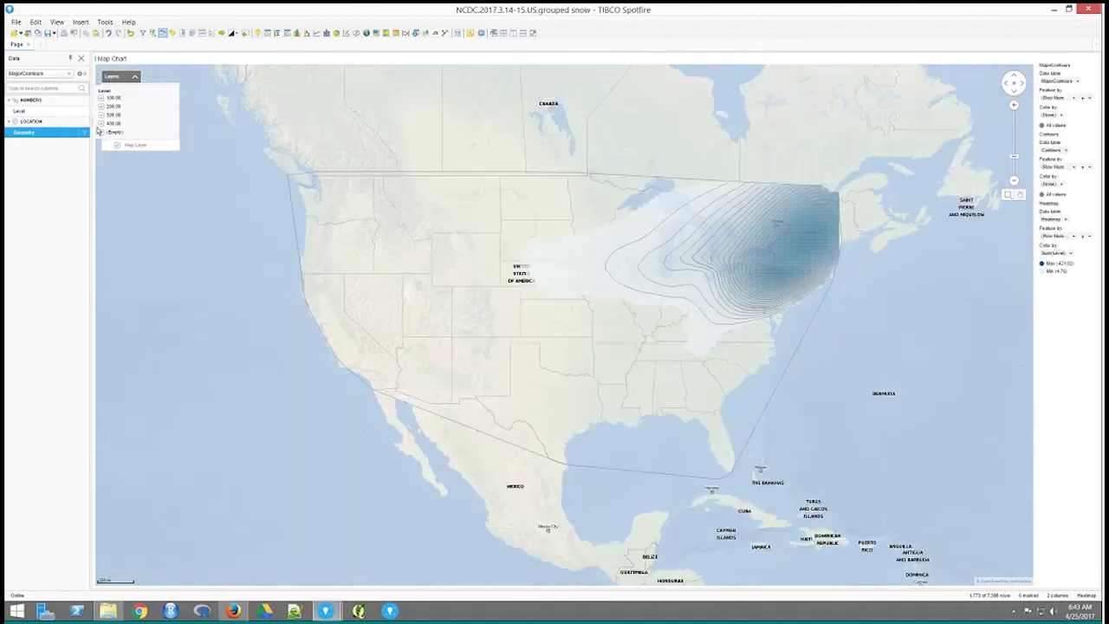
click(100, 132)
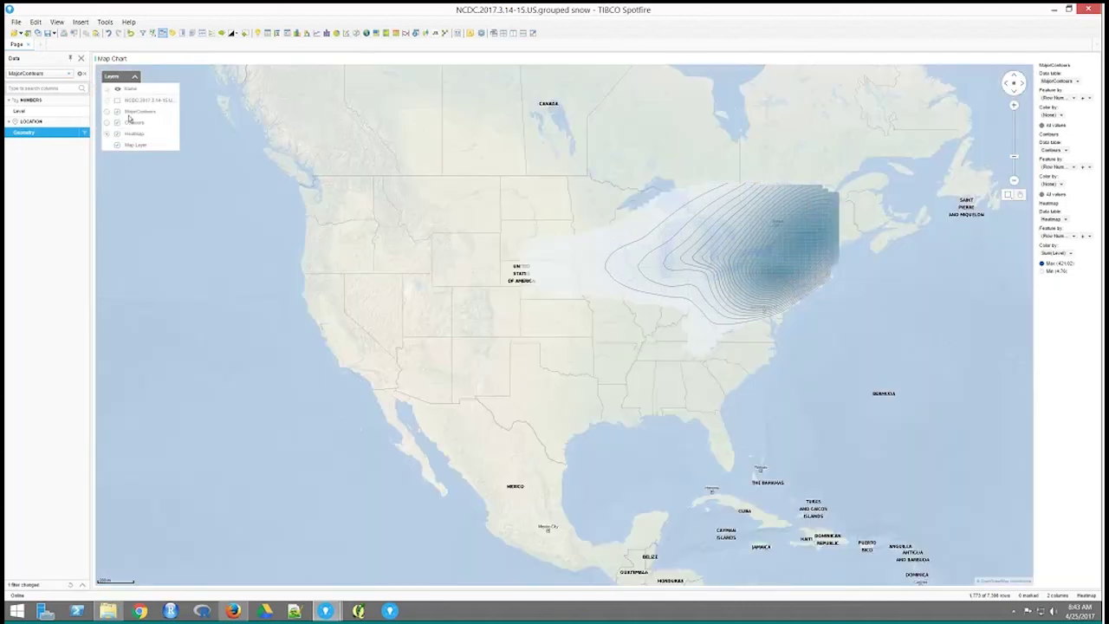
Set the MajorContours layer colour to black and its line weight to 2
right_click(149, 116)
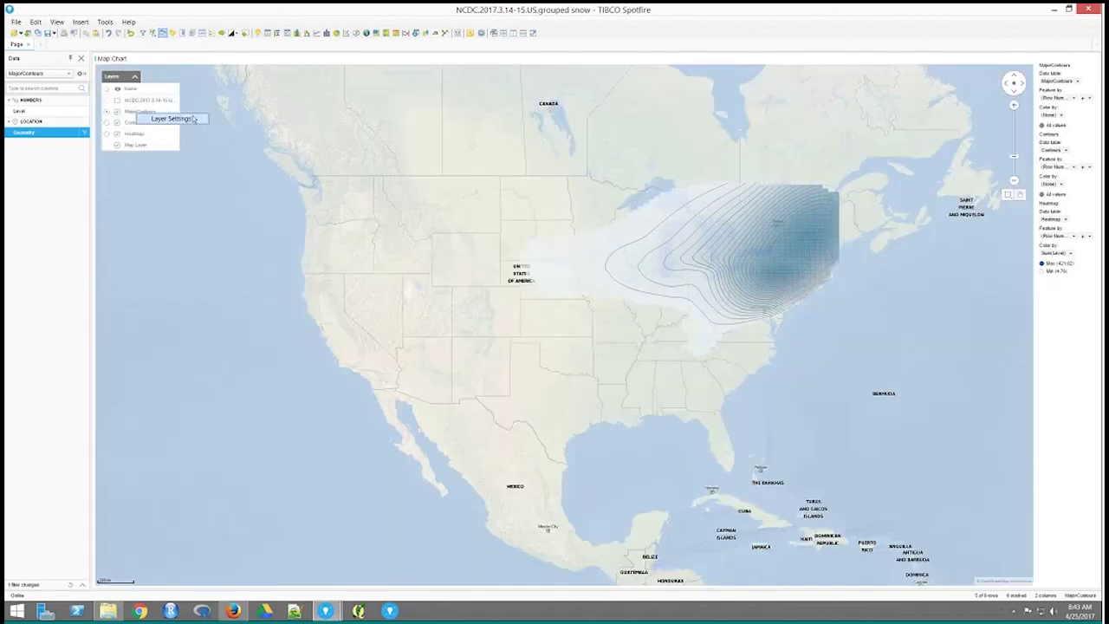
click(184, 121)
drag(459, 189, 189, 176)
click(130, 226)
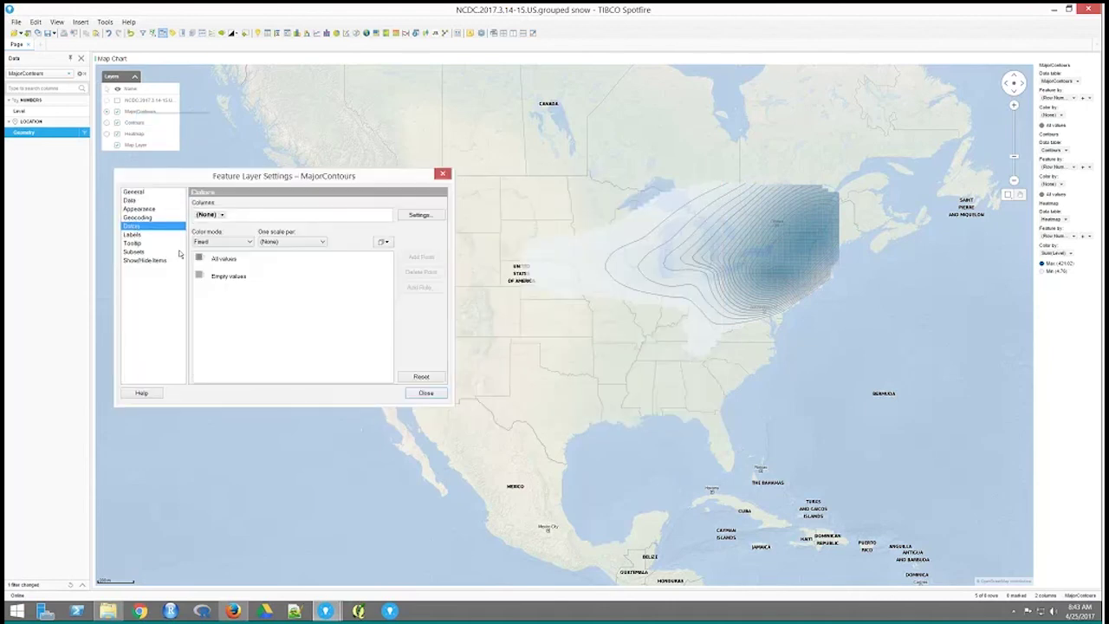
click(199, 258)
click(270, 329)
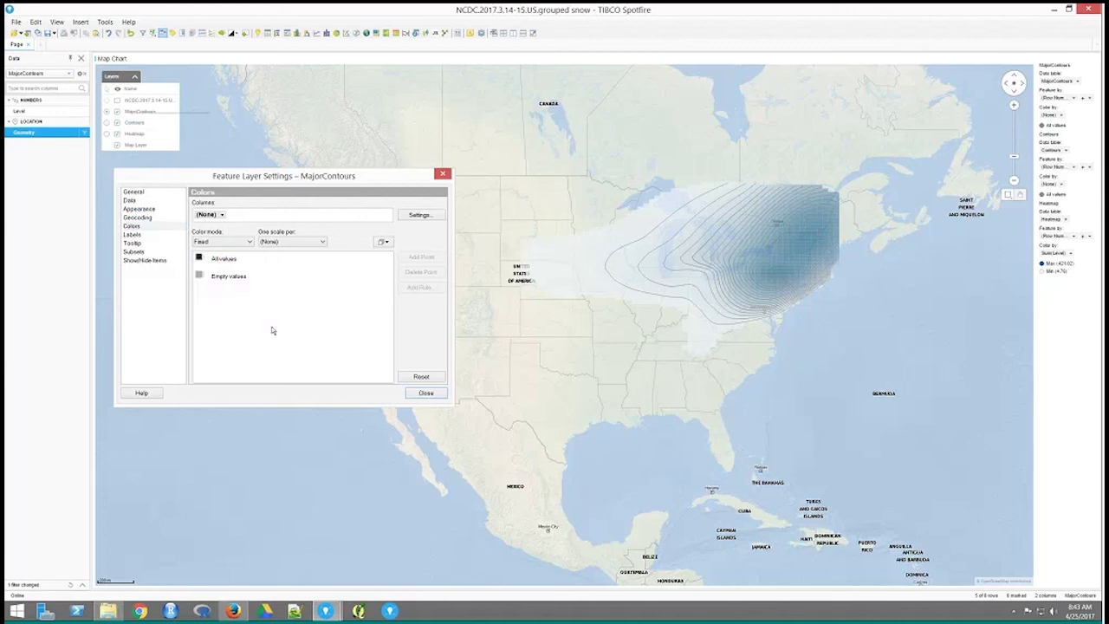
click(140, 209)
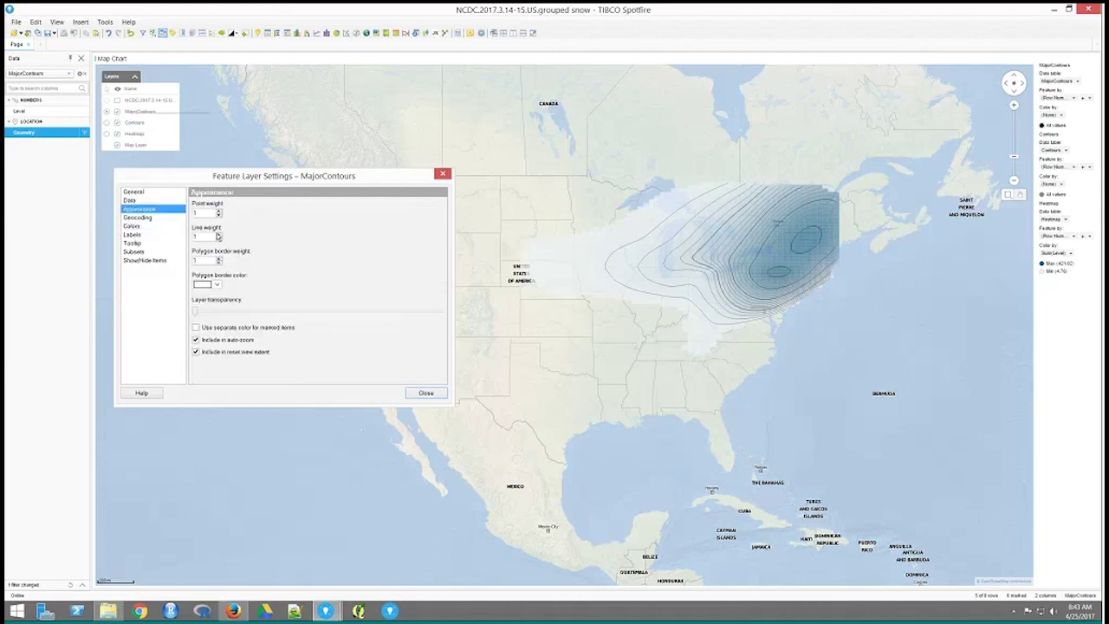
click(219, 235)
click(426, 392)
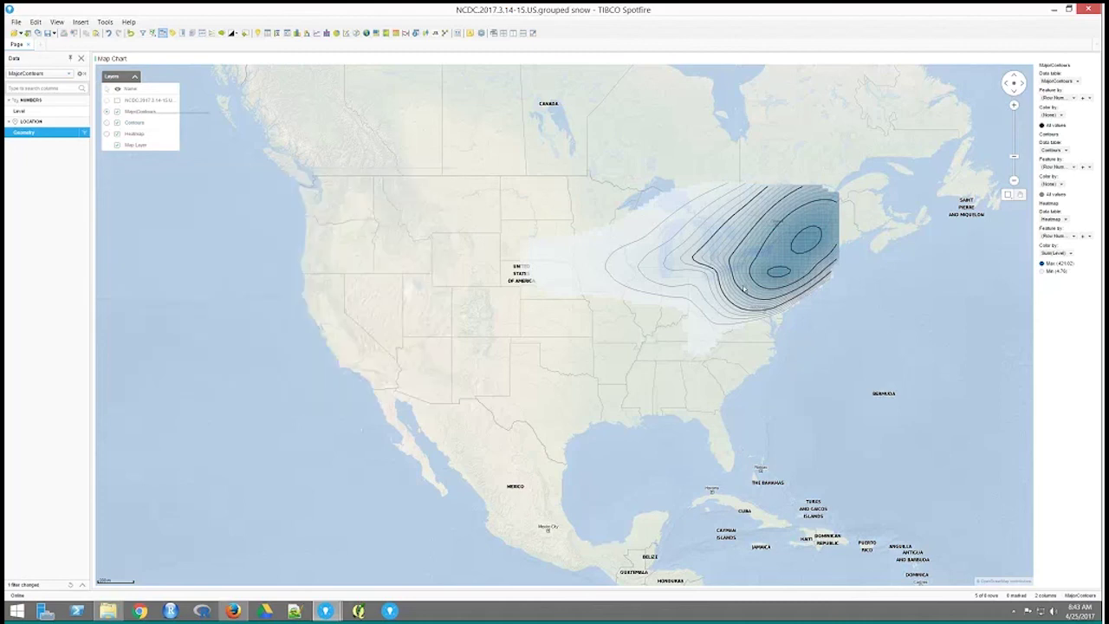
Zoom in one level, pan onto the northeastern contours, then switch to Firefox
click(1014, 106)
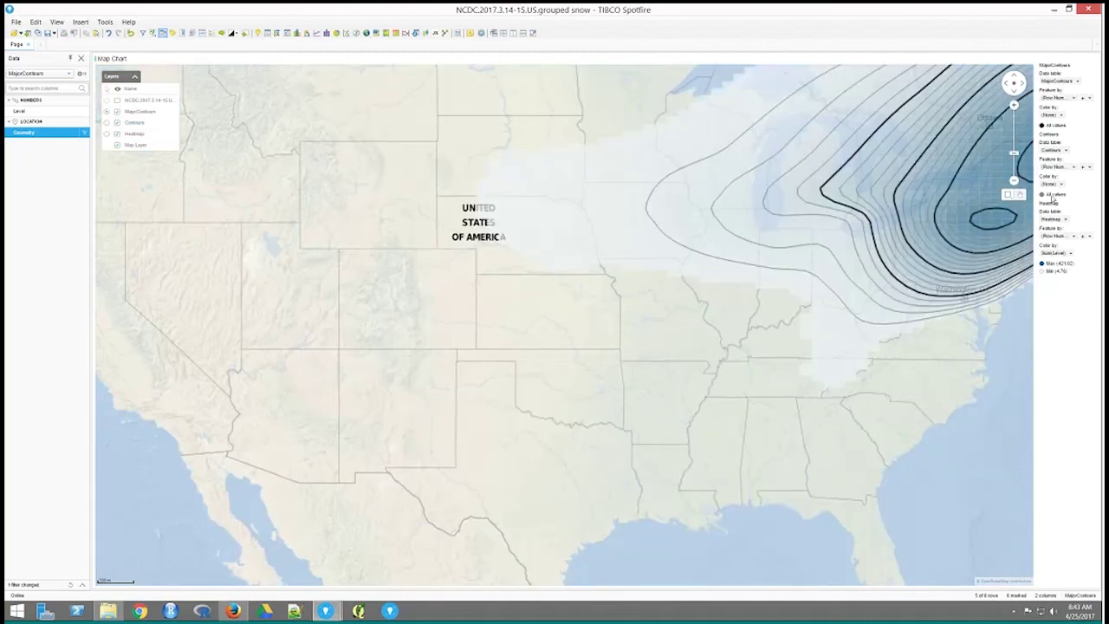
drag(611, 275, 523, 317)
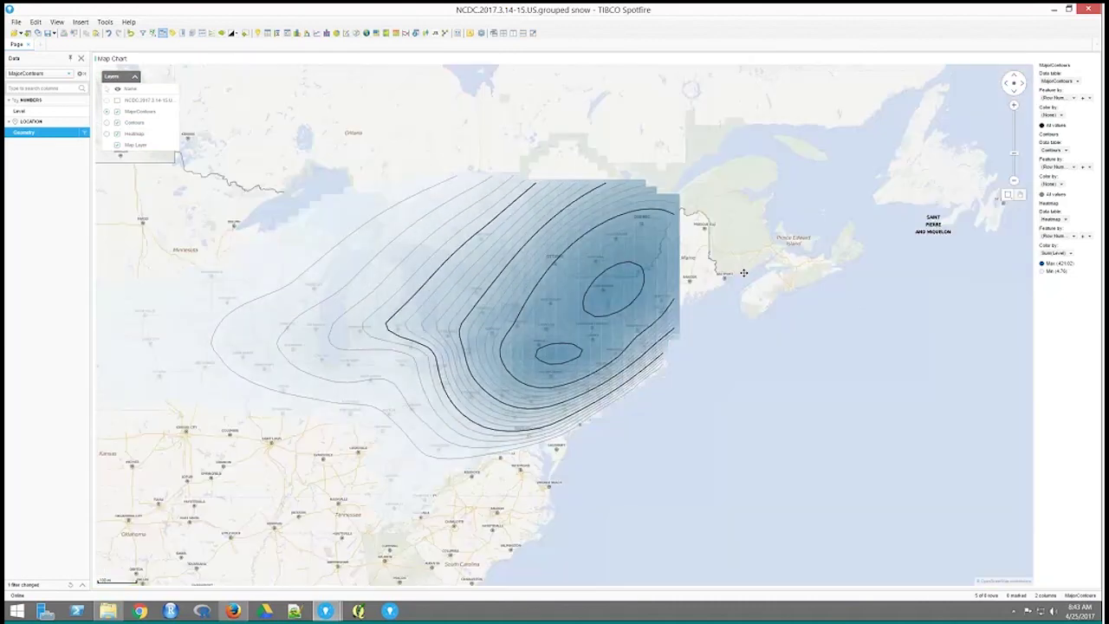
drag(743, 273, 788, 293)
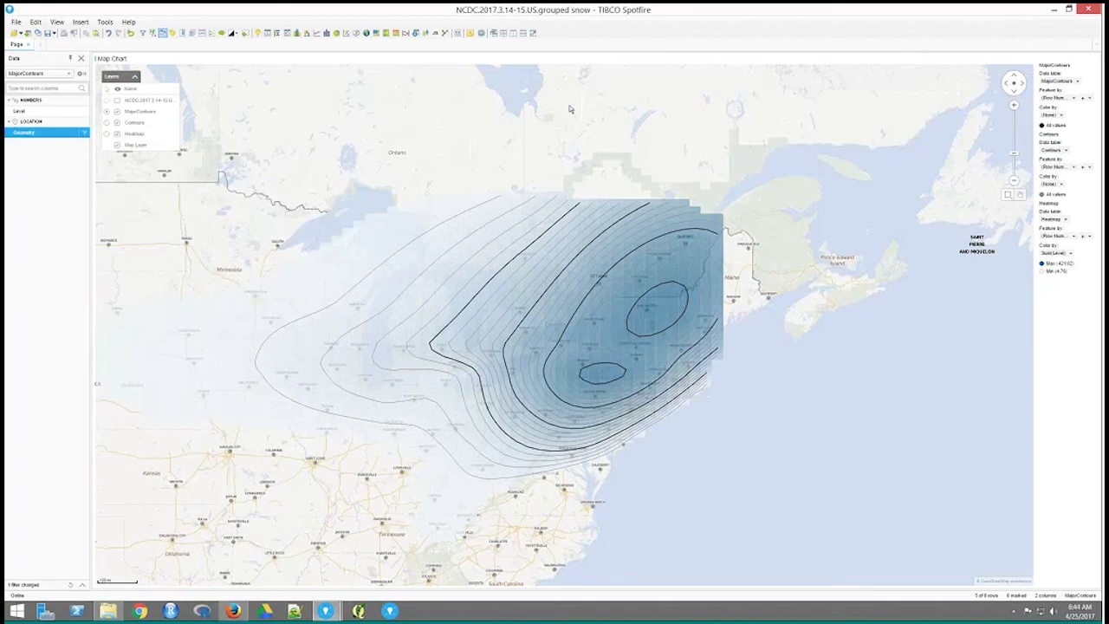
mouse_move(232, 612)
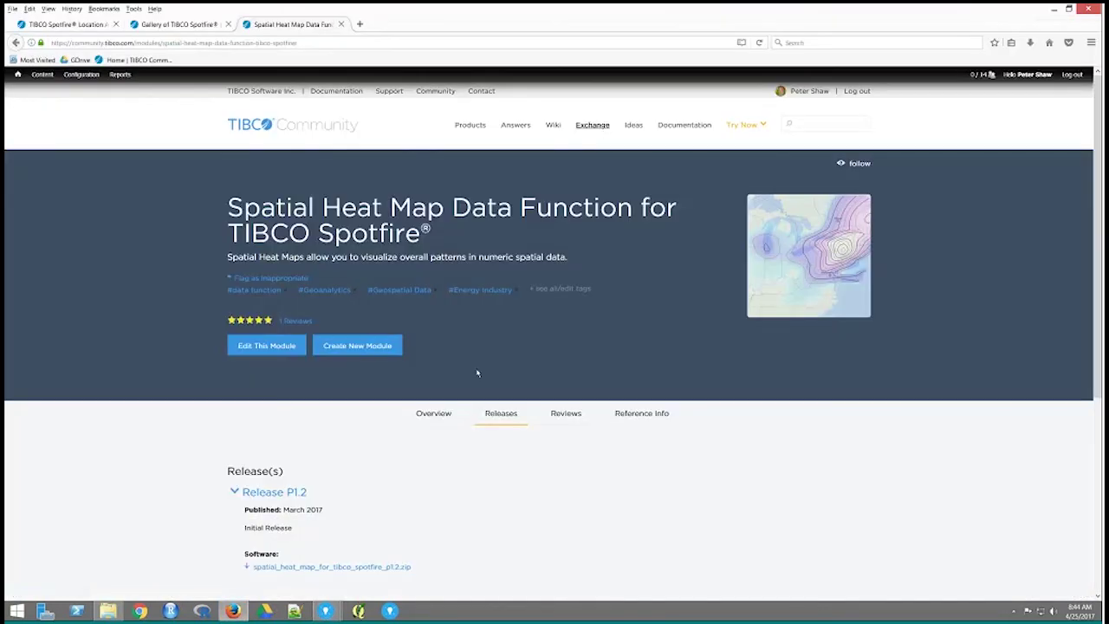
Return to the Spotfire Location Analytics article and scroll to its Spotfire documentation section
click(84, 27)
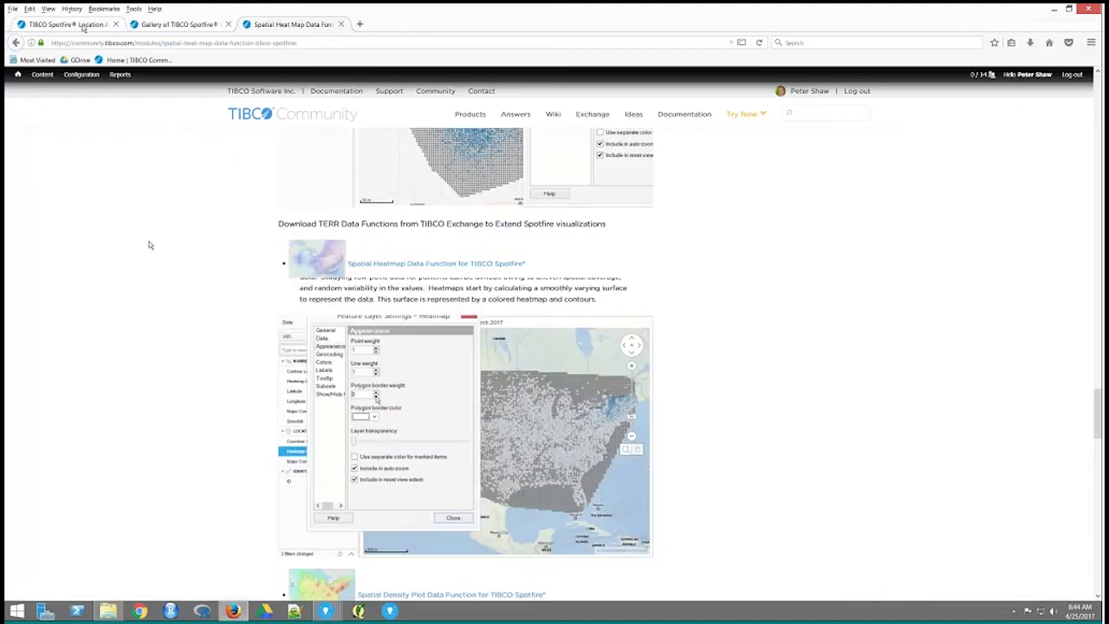
scroll(149, 245, up, 15)
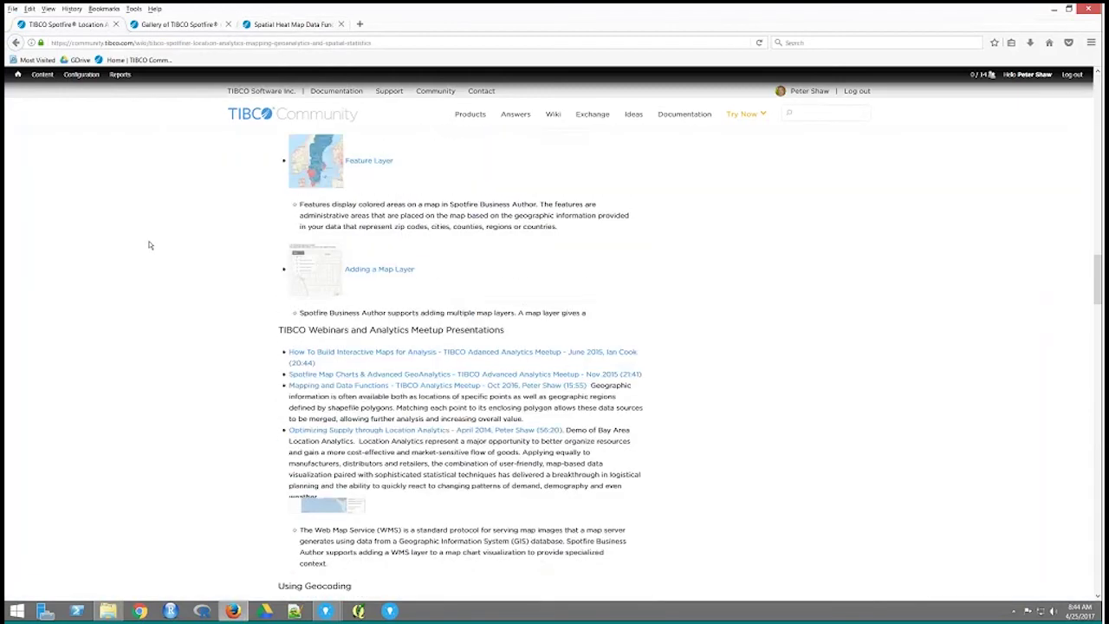
scroll(149, 245, up, 10)
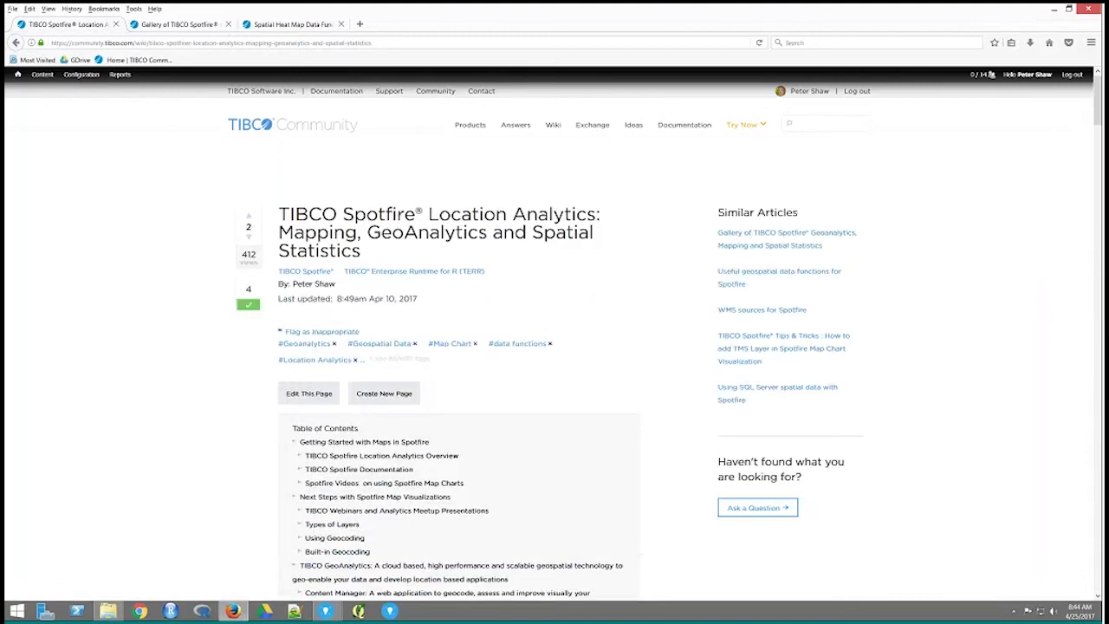
scroll(158, 319, down, 3)
scroll(159, 319, down, 1)
scroll(158, 318, down, 10)
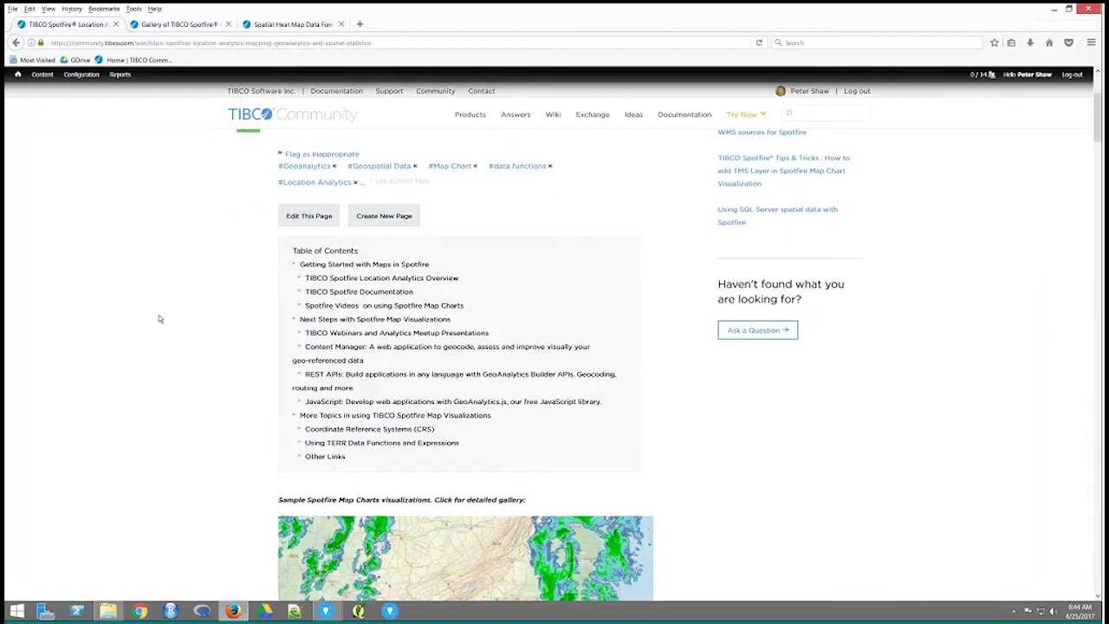
scroll(158, 319, down, 10)
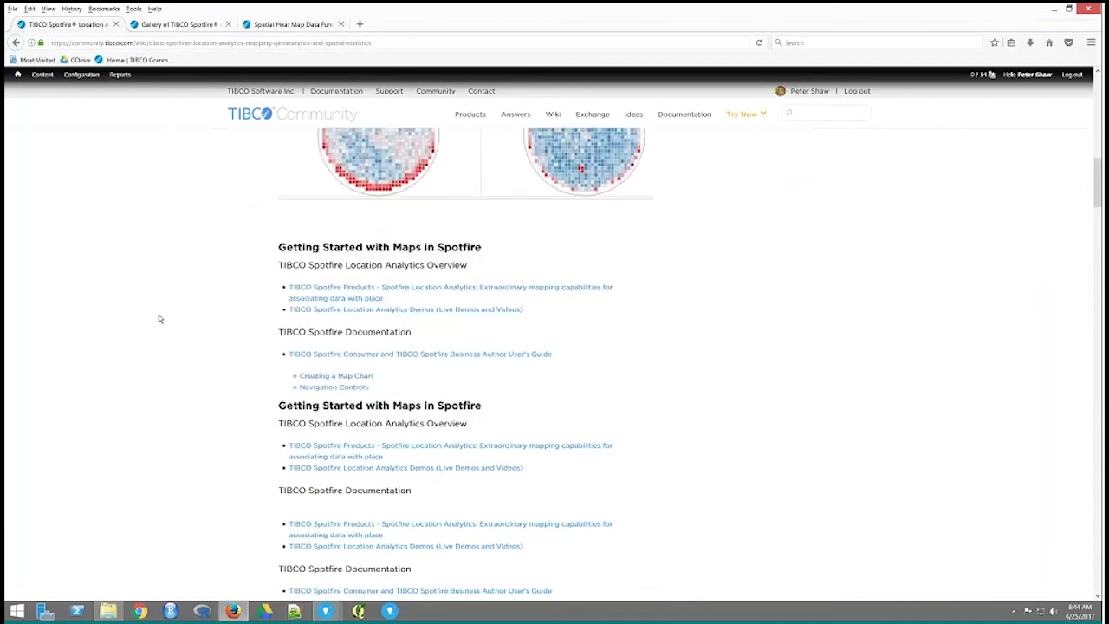